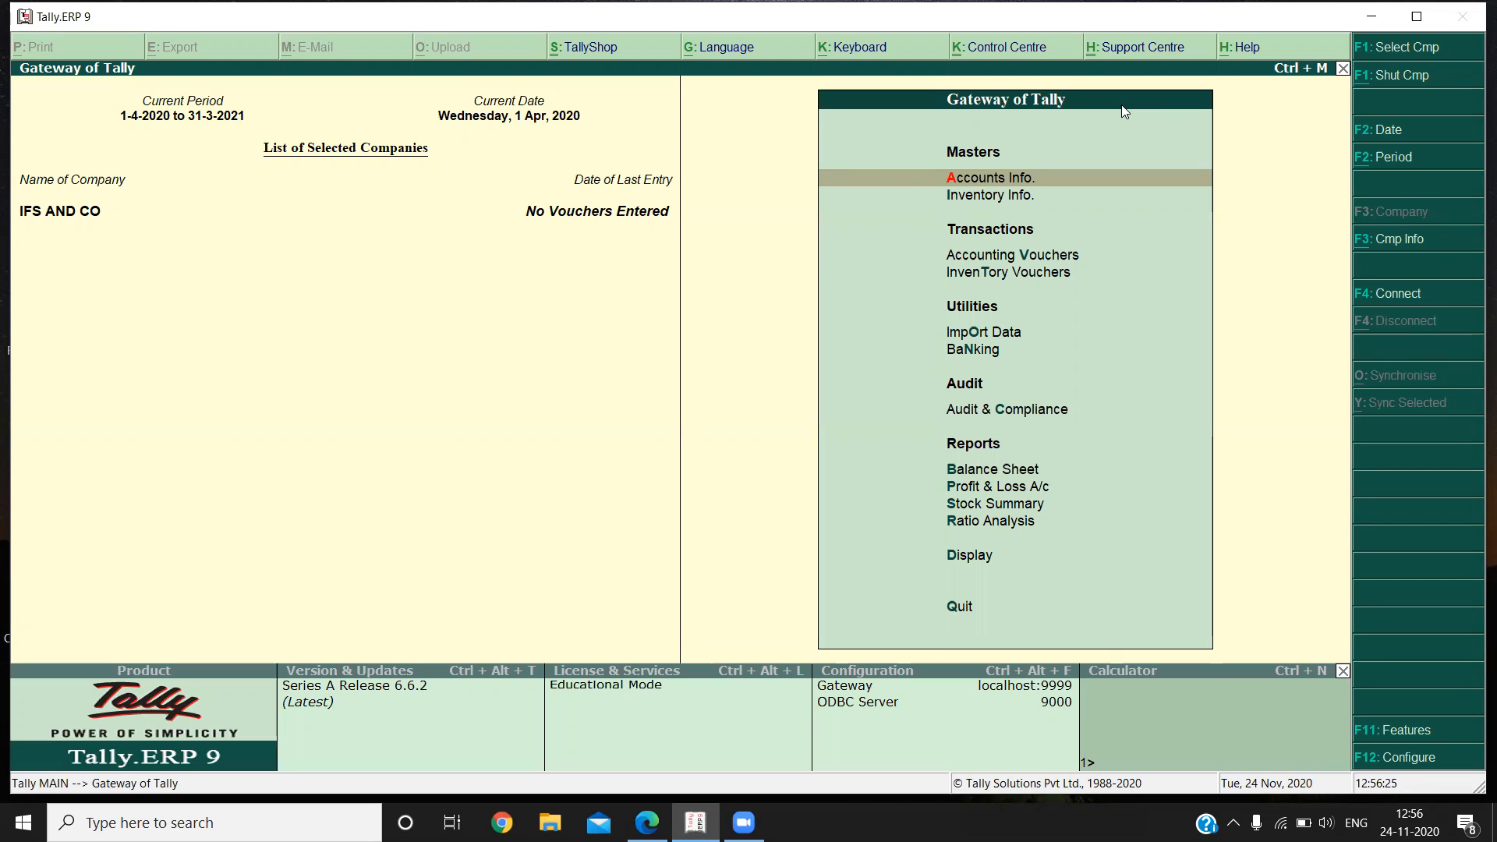
Open accounting voucher creation for IFS AND CO and switch the voucher type to Journal.
{"action": "key", "text": "Down"}
{"action": "key", "text": "Down"}
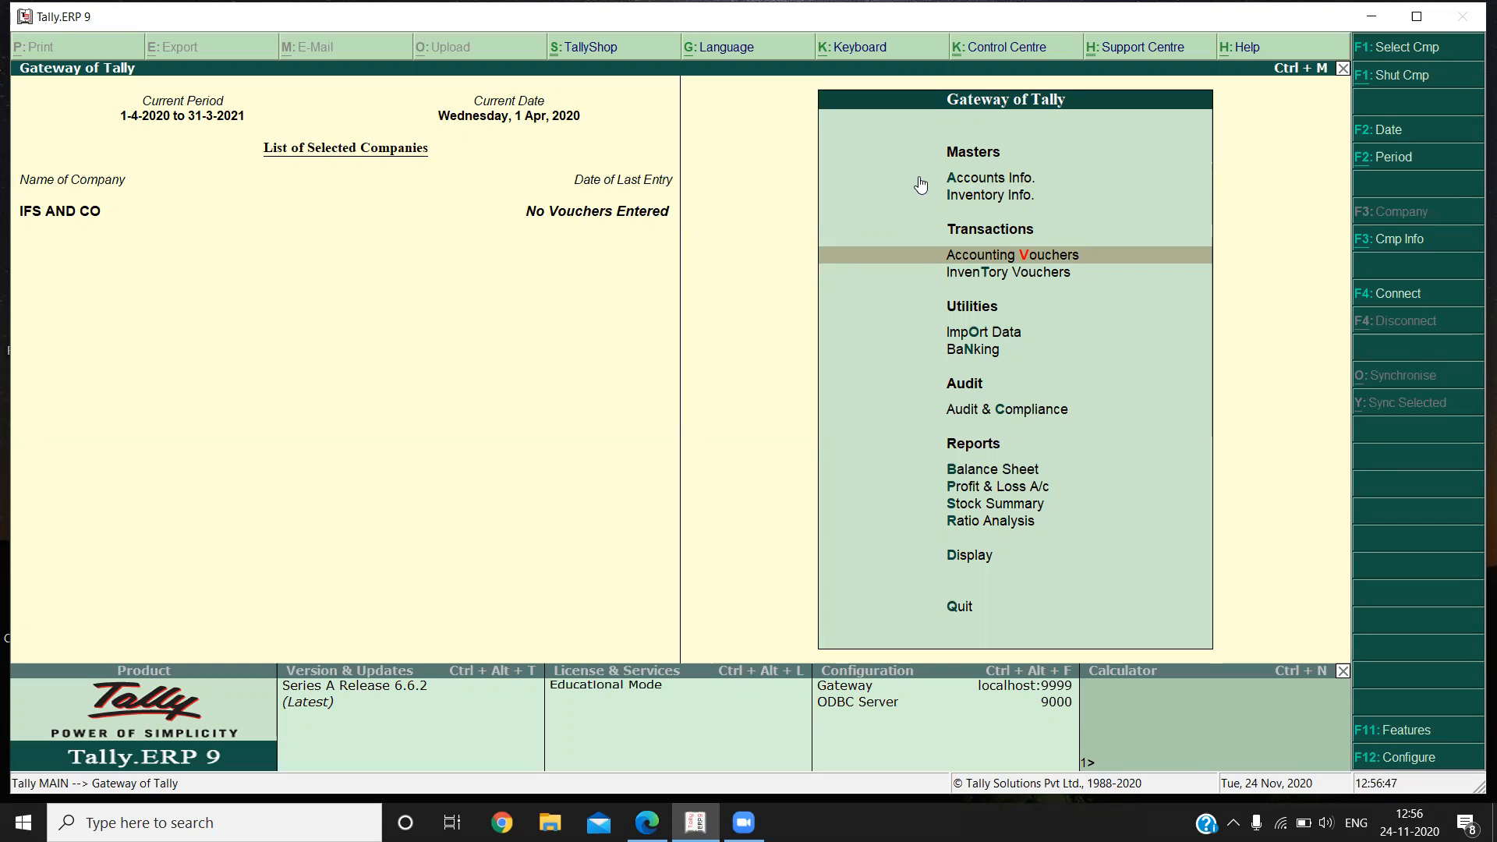
{"action": "key", "text": "Return"}
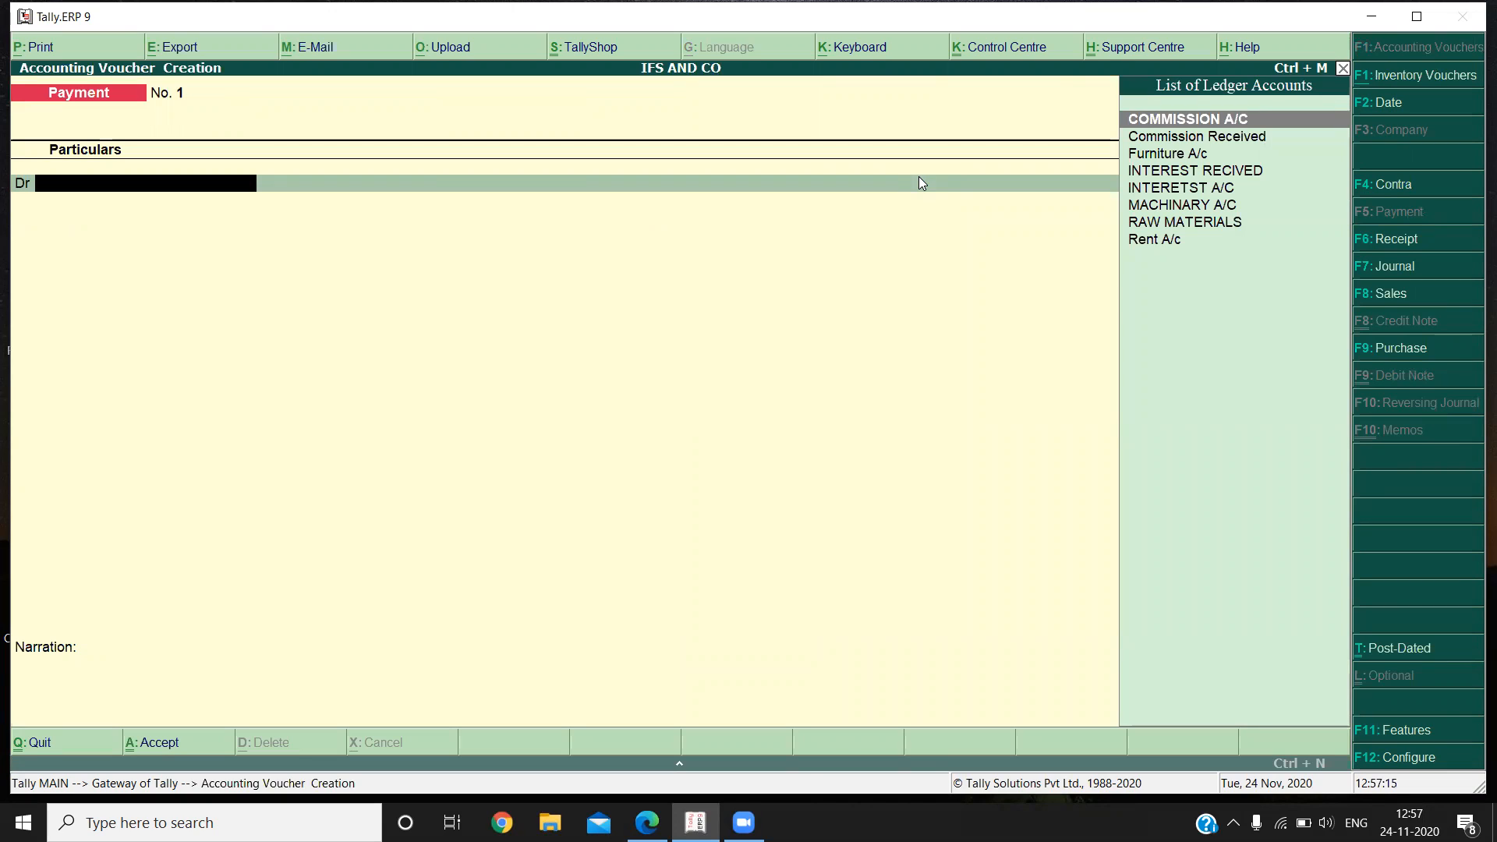
{"action": "left_click", "coordinate": [1419, 274]}
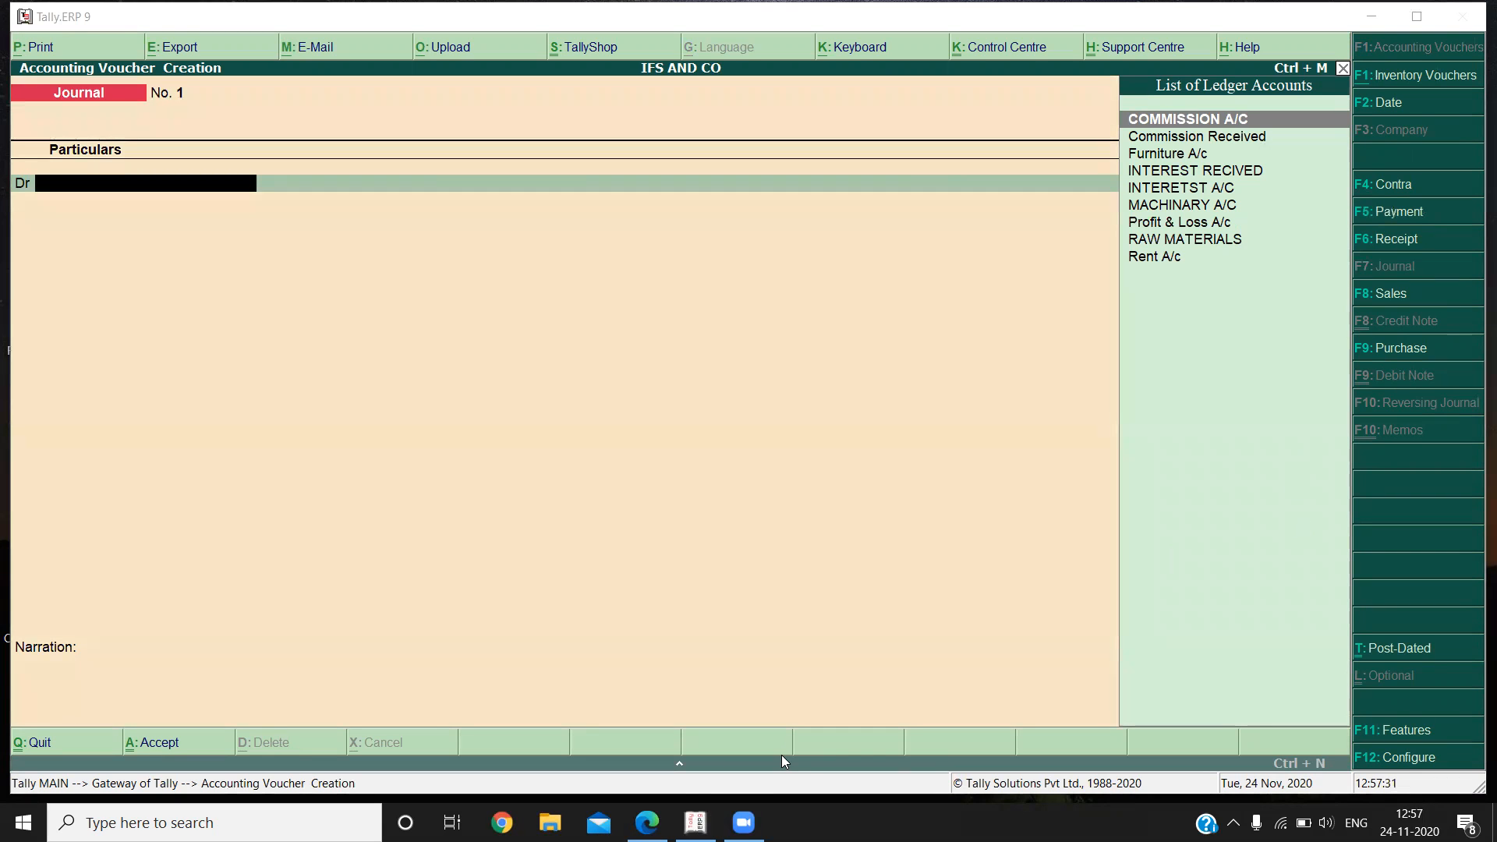
Switch to the Tally notes PDF in Edge, review the section IV journal voucher transactions, and return to Tally.ERP 9.
{"action": "left_click", "coordinate": [647, 822]}
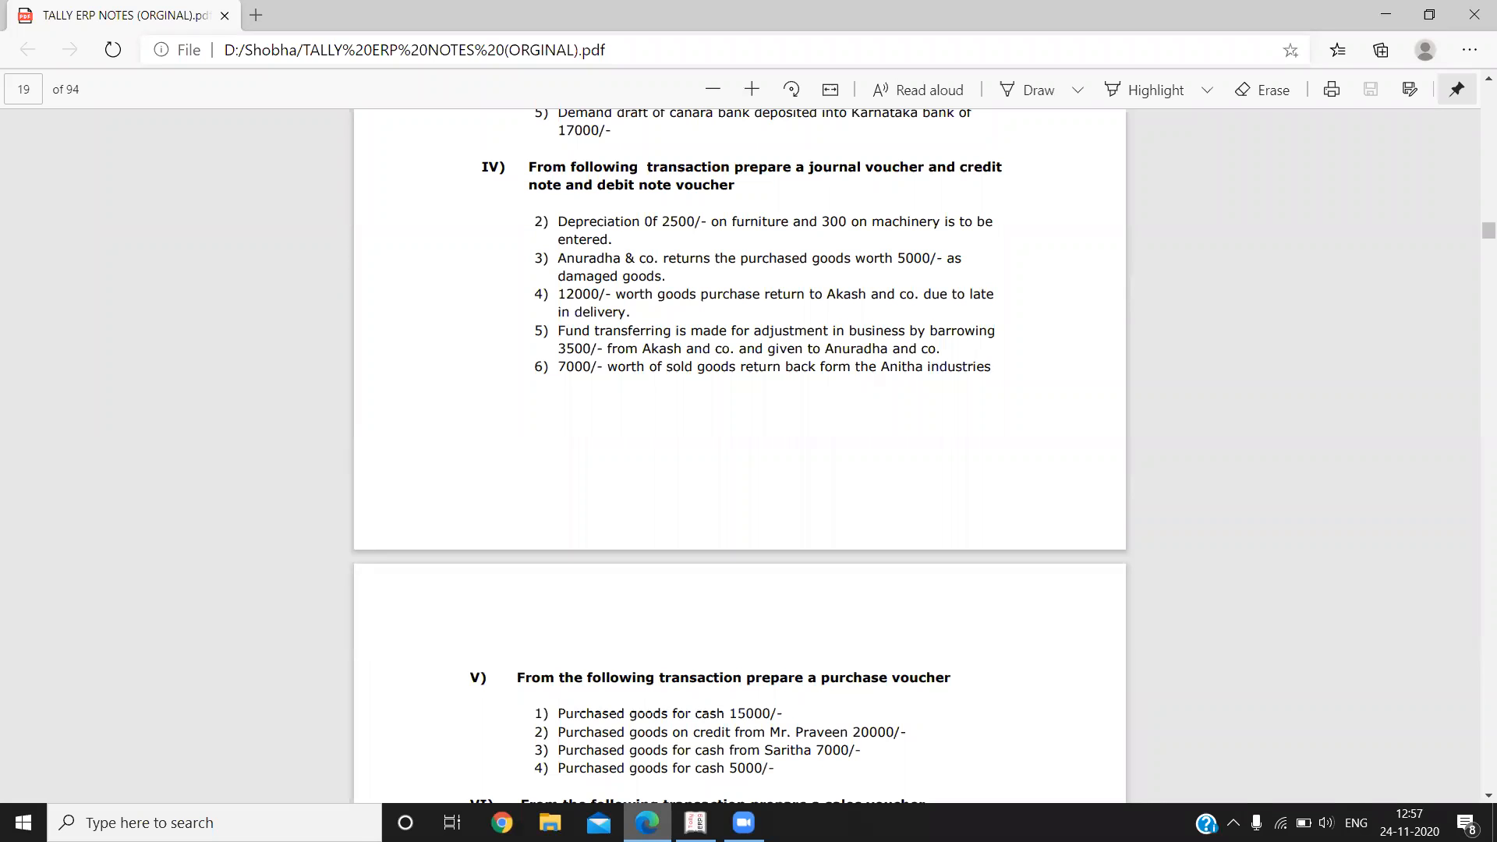
{"action": "scroll", "coordinate": [739, 456], "scroll_direction": "up", "scroll_amount": 7}
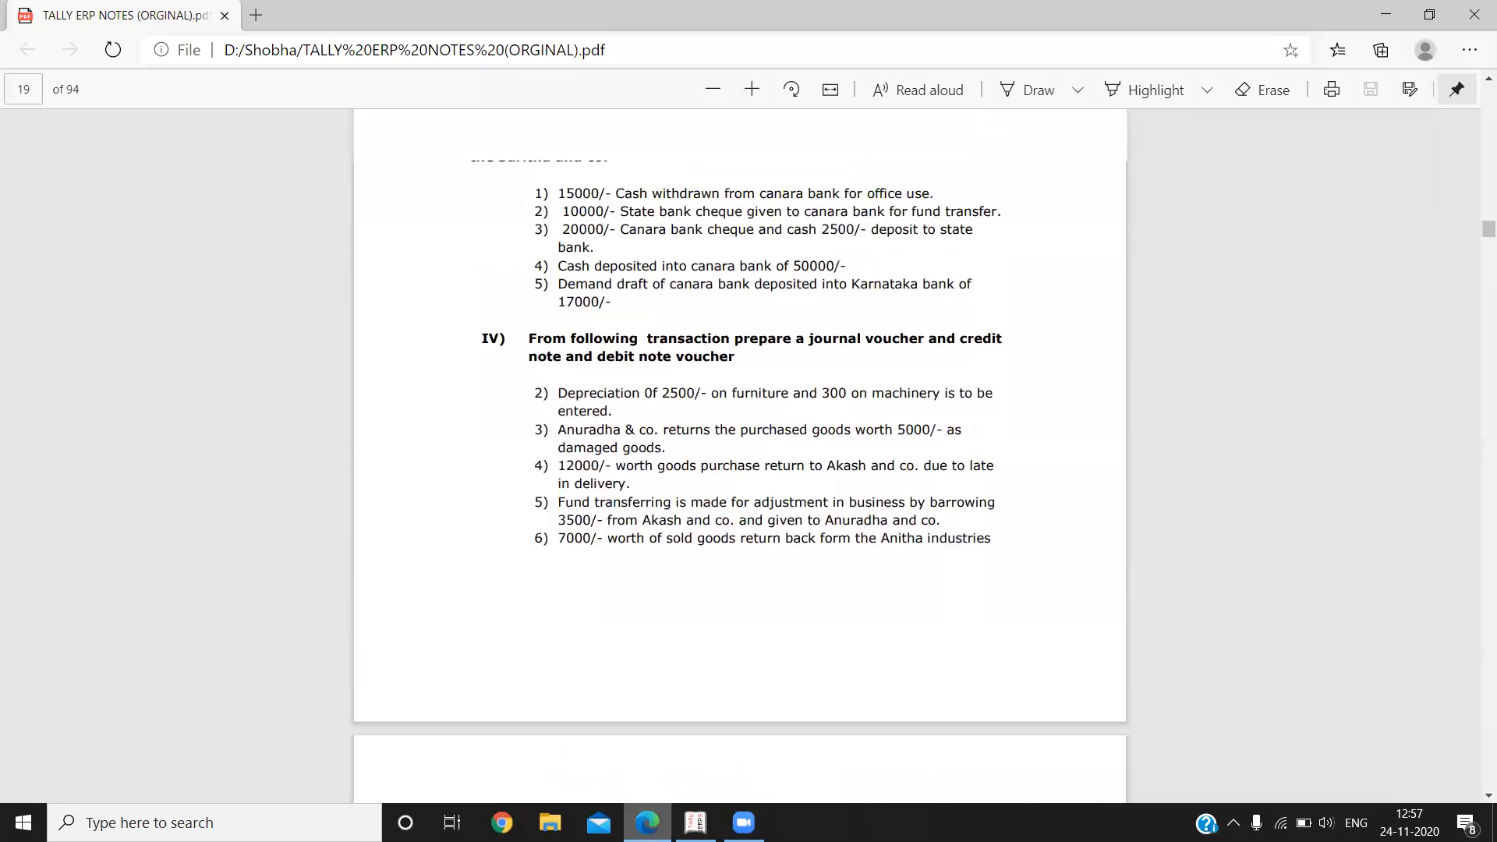
{"action": "mouse_move", "coordinate": [647, 823]}
{"action": "scroll", "coordinate": [621, 715], "scroll_direction": "down", "scroll_amount": 1}
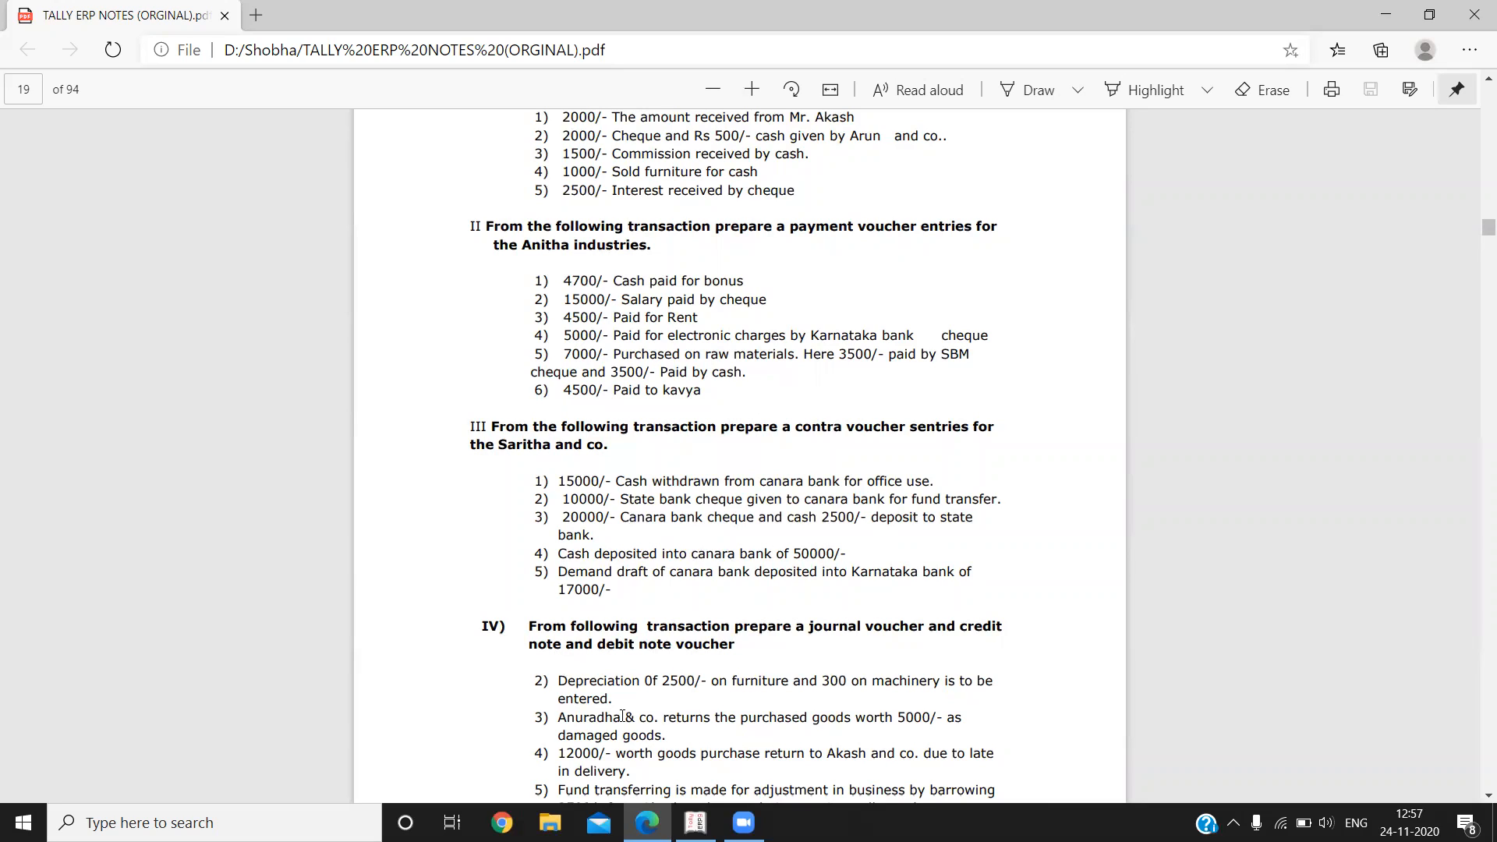
{"action": "key", "text": "alt+Tab"}
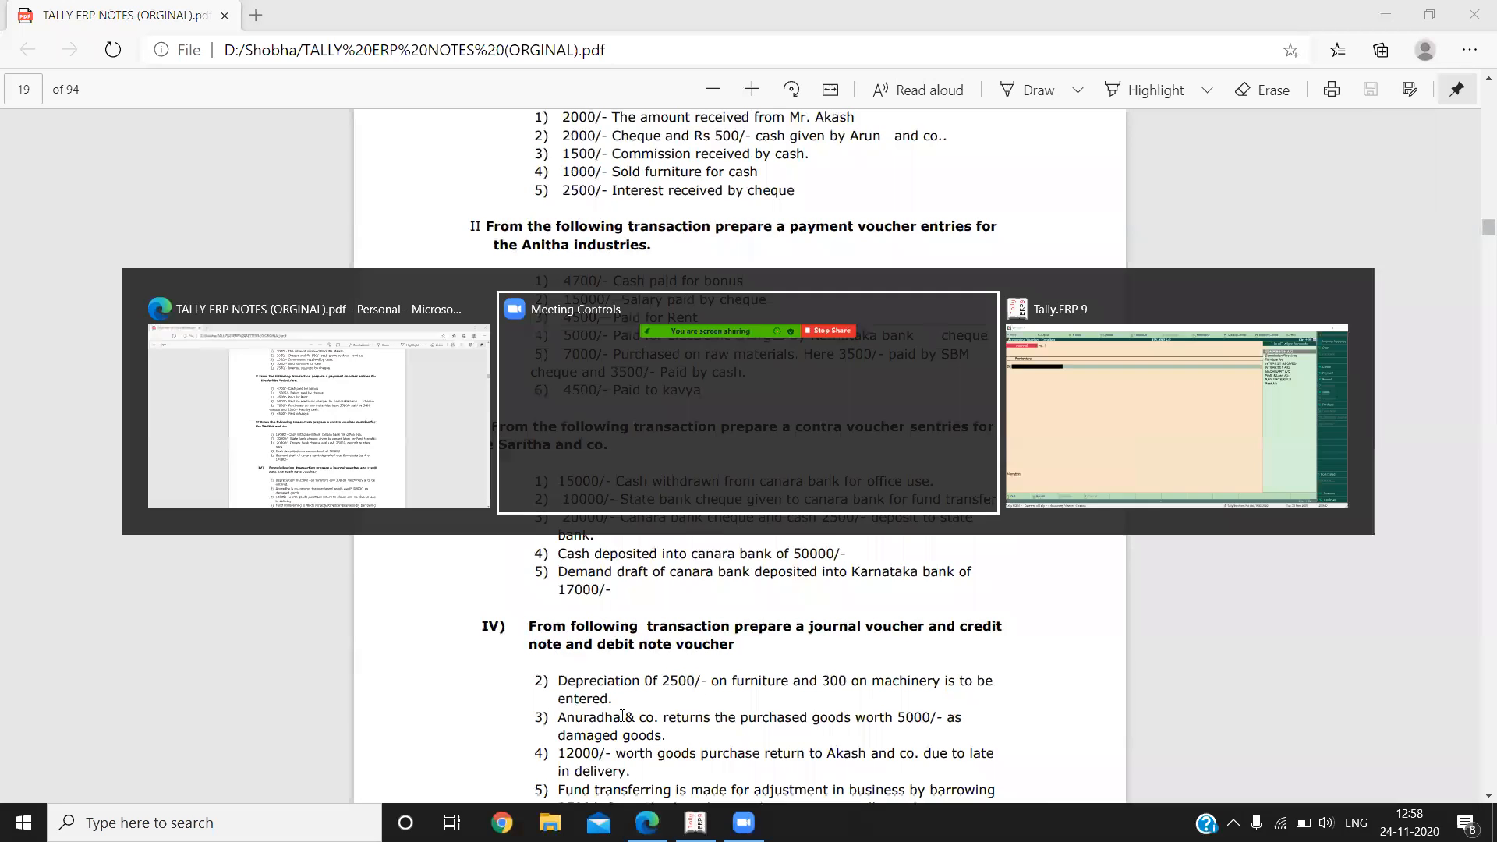
{"action": "left_click", "coordinate": [696, 822]}
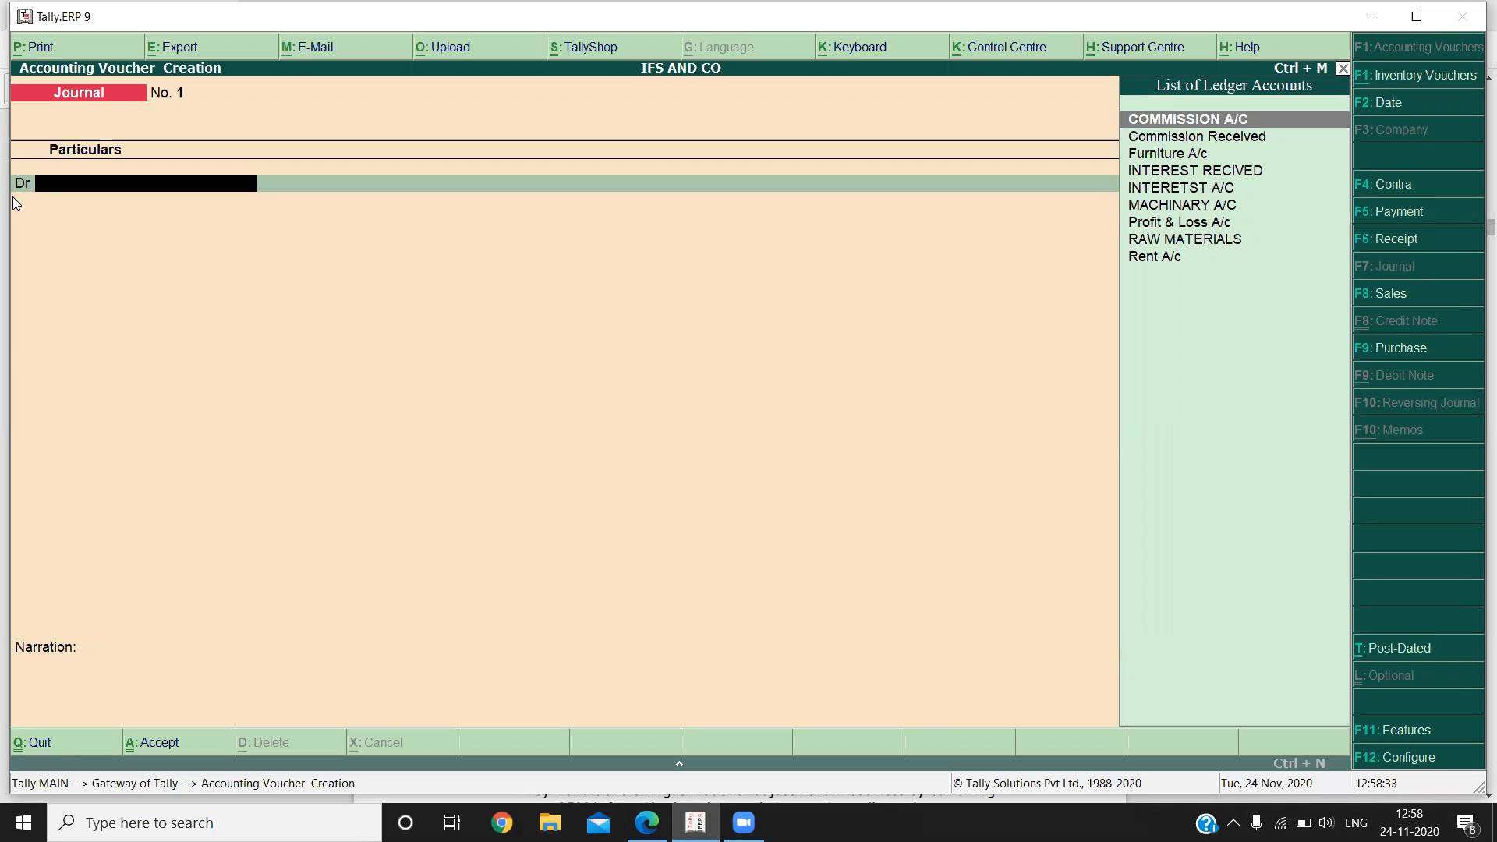
Create a ledger named Depreciation A/c under Indirect Expenses from the journal's debit line and save it.
{"action": "key", "text": "alt+c"}
{"action": "type", "text": "Depreciation"}
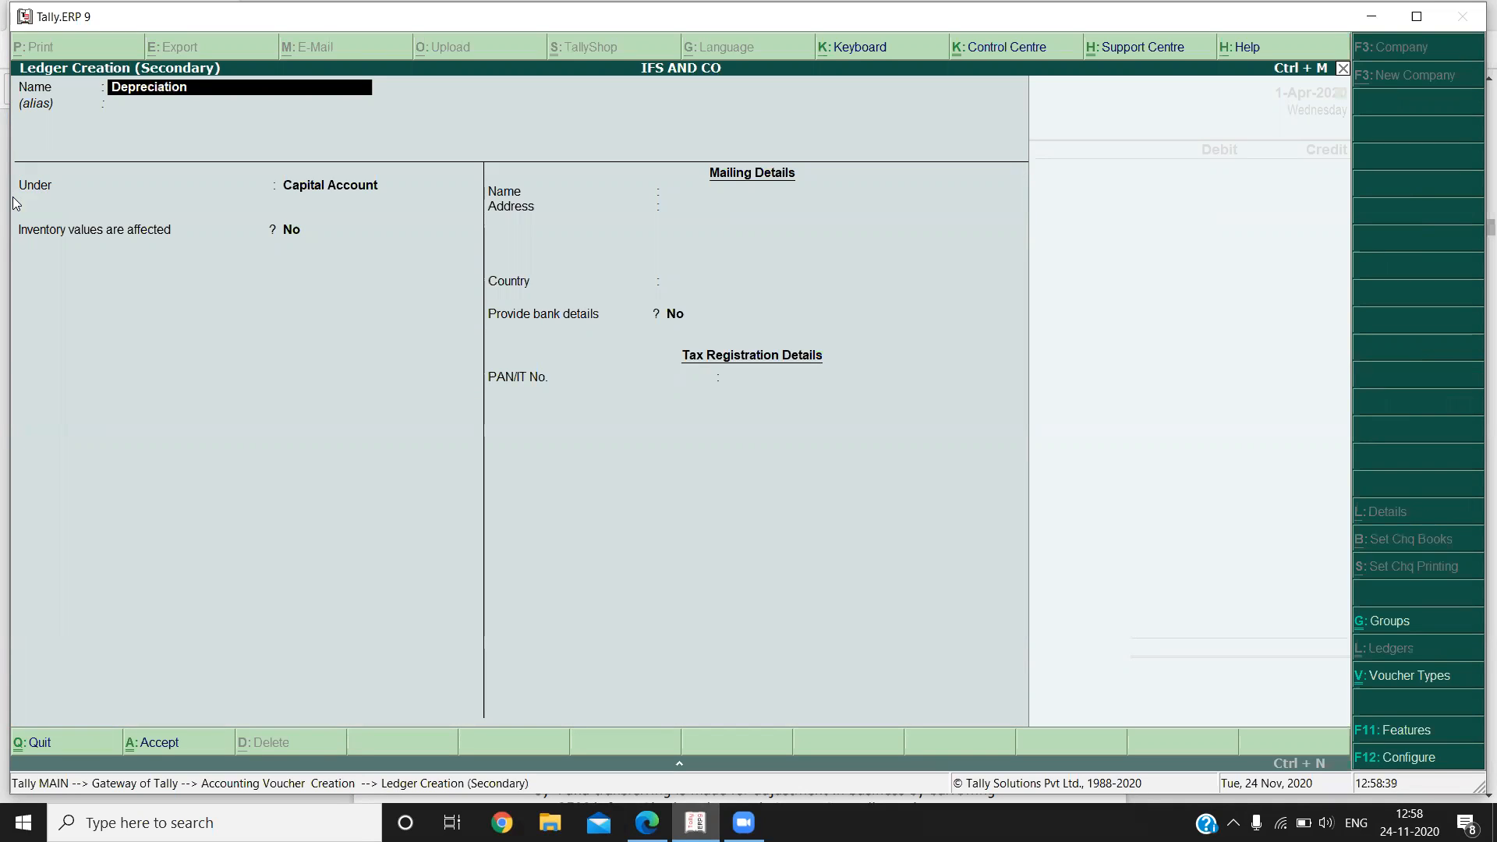
{"action": "type", "text": " a/c"}
{"action": "key", "text": "Return"}
{"action": "key", "text": "Return"}
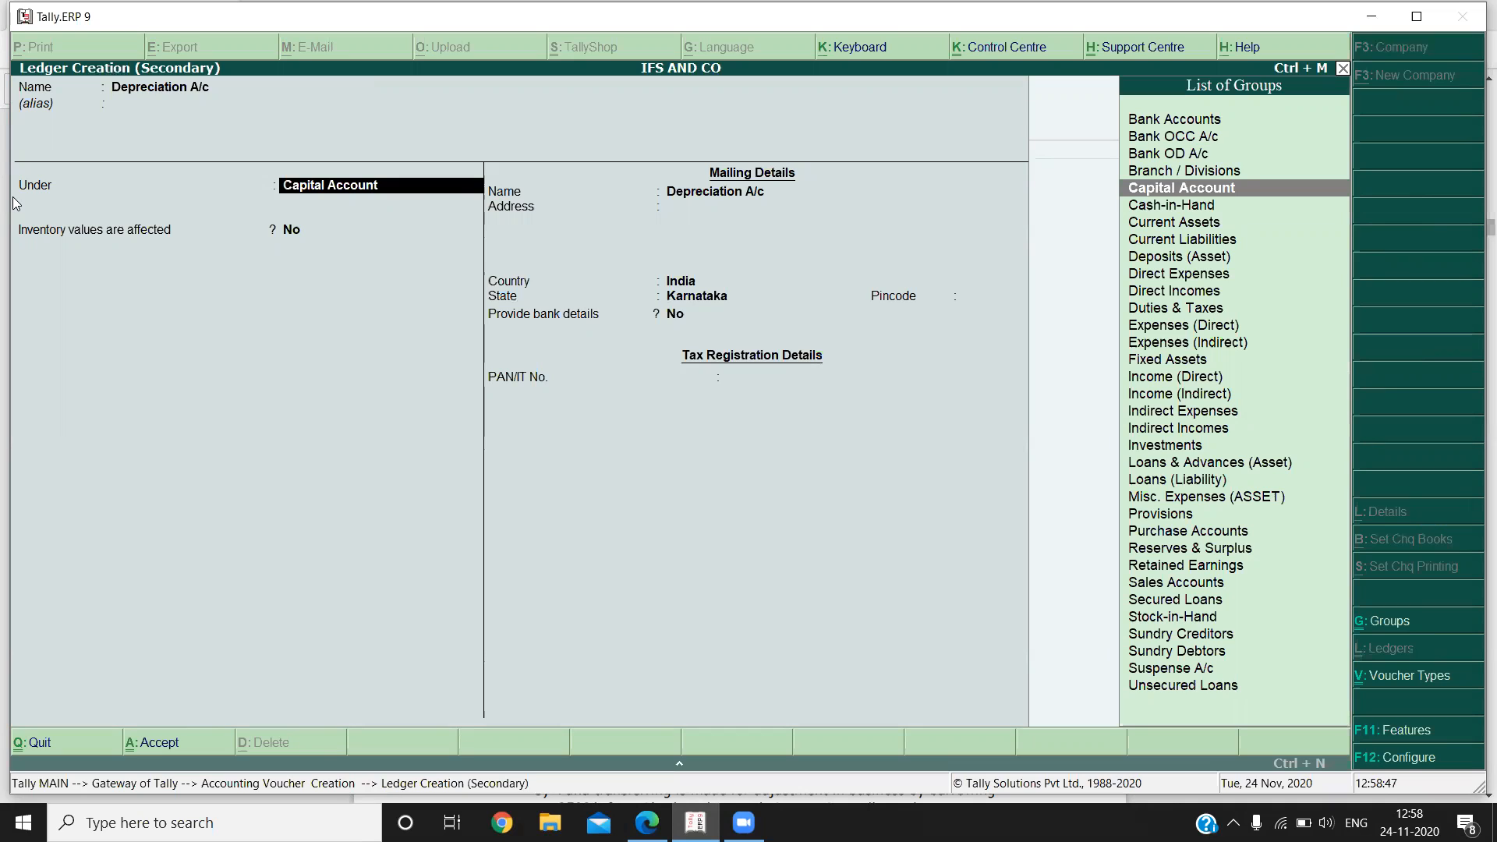
{"action": "type", "text": "In"}
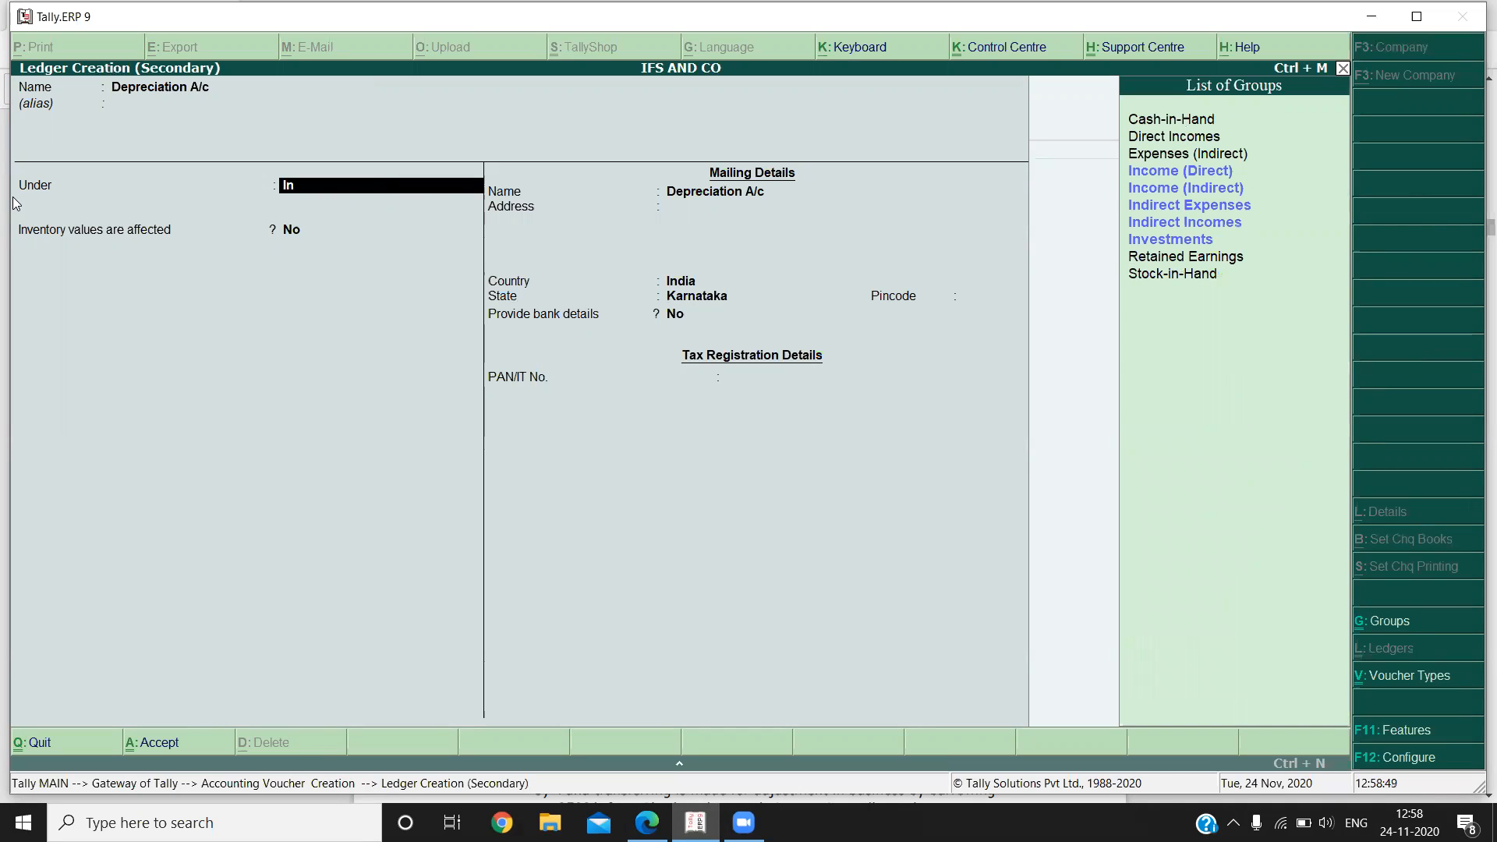
{"action": "key", "text": "Down"}
{"action": "key", "text": "Down"}
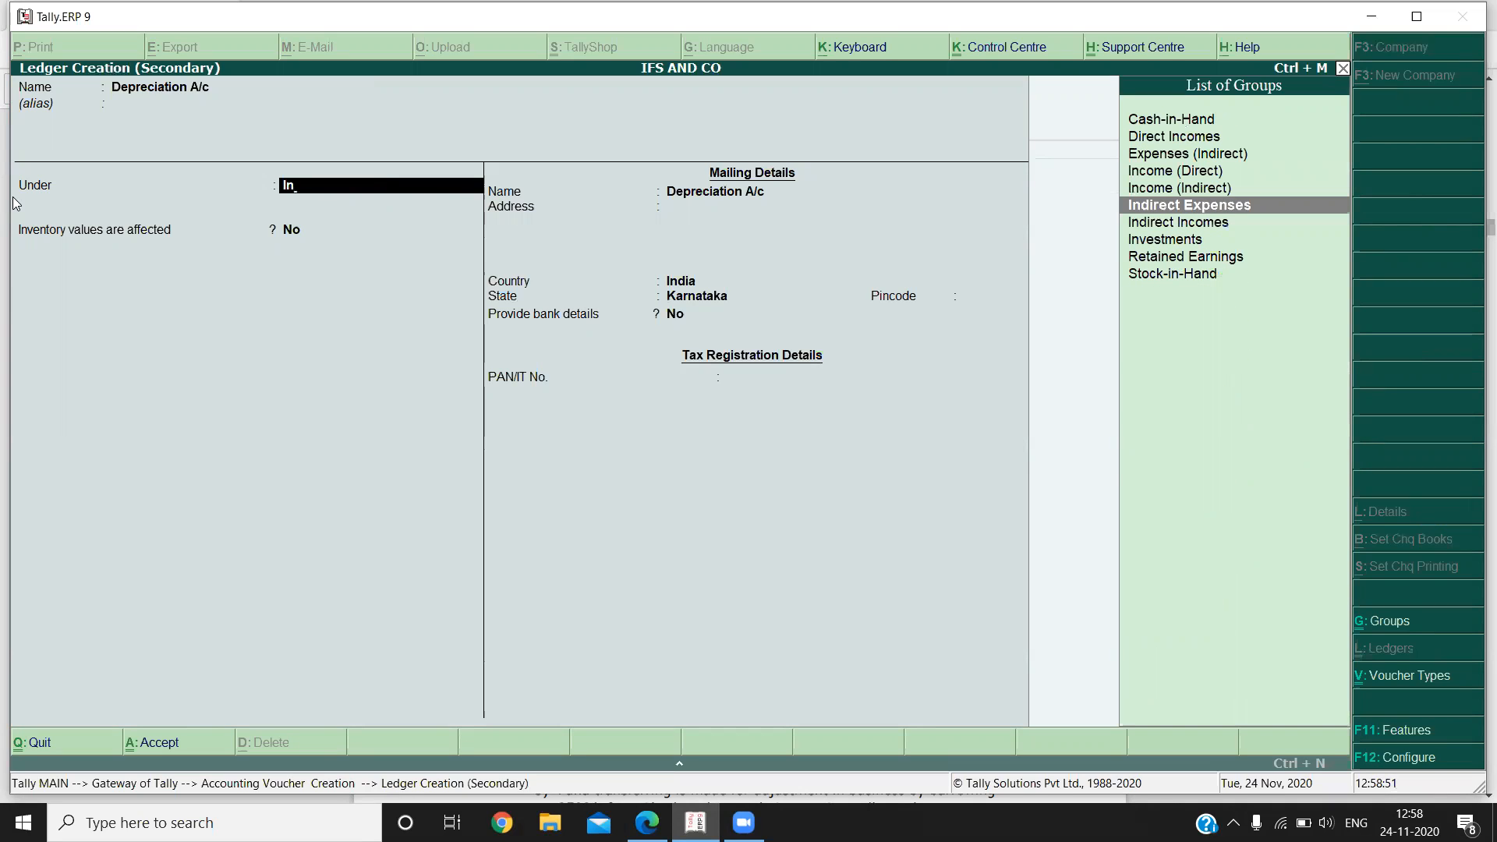
{"action": "key", "text": "Return"}
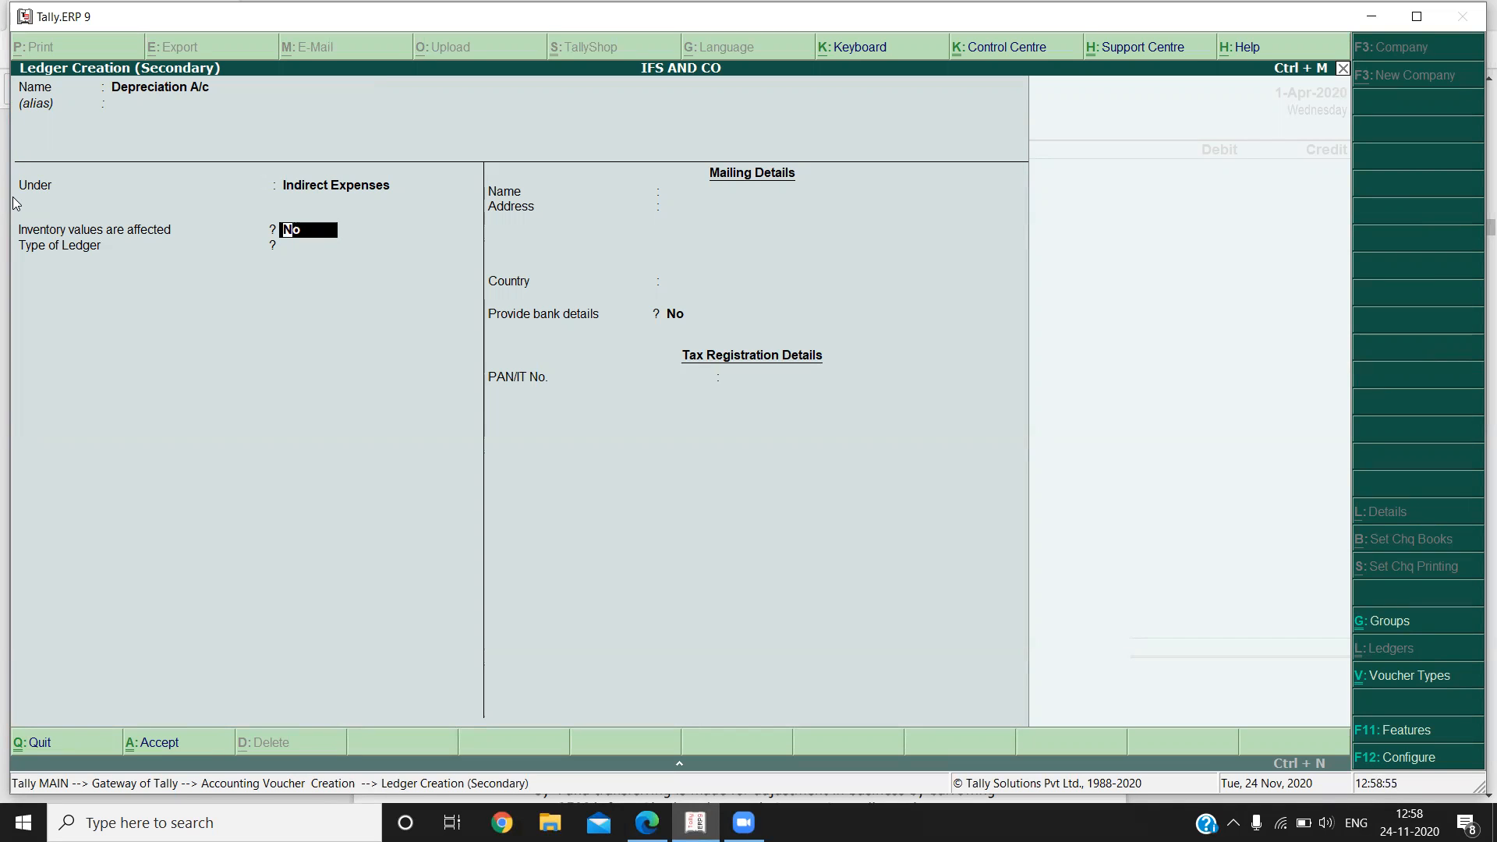
{"action": "key", "text": "ctrl+a"}
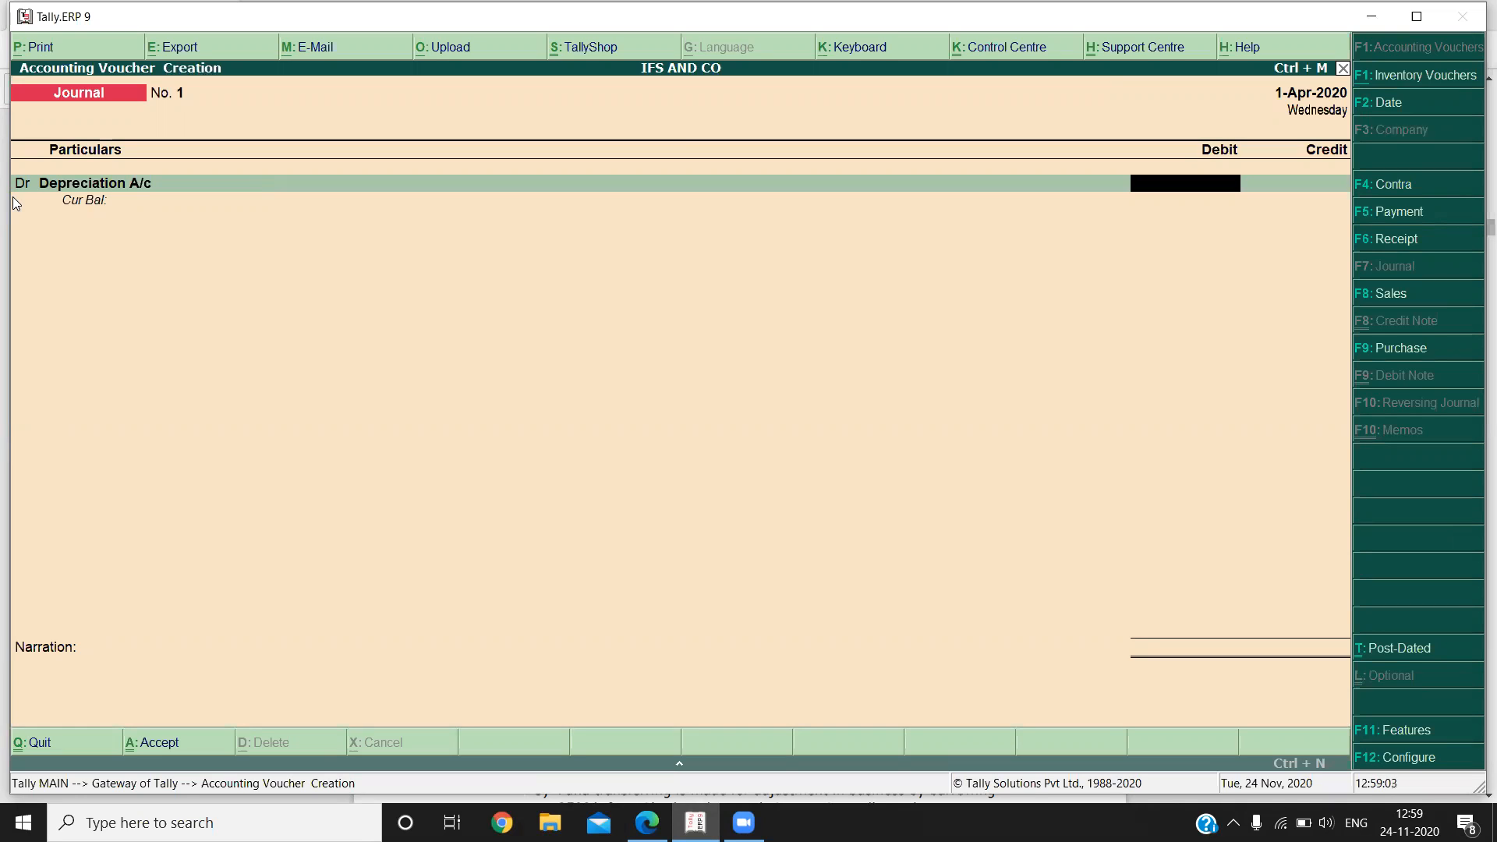
Debit Depreciation A/c with 2800 and credit Furniture A/c with 2500, checking the amount against the notes PDF.
{"action": "type", "text": "2800"}
{"action": "key", "text": "Return"}
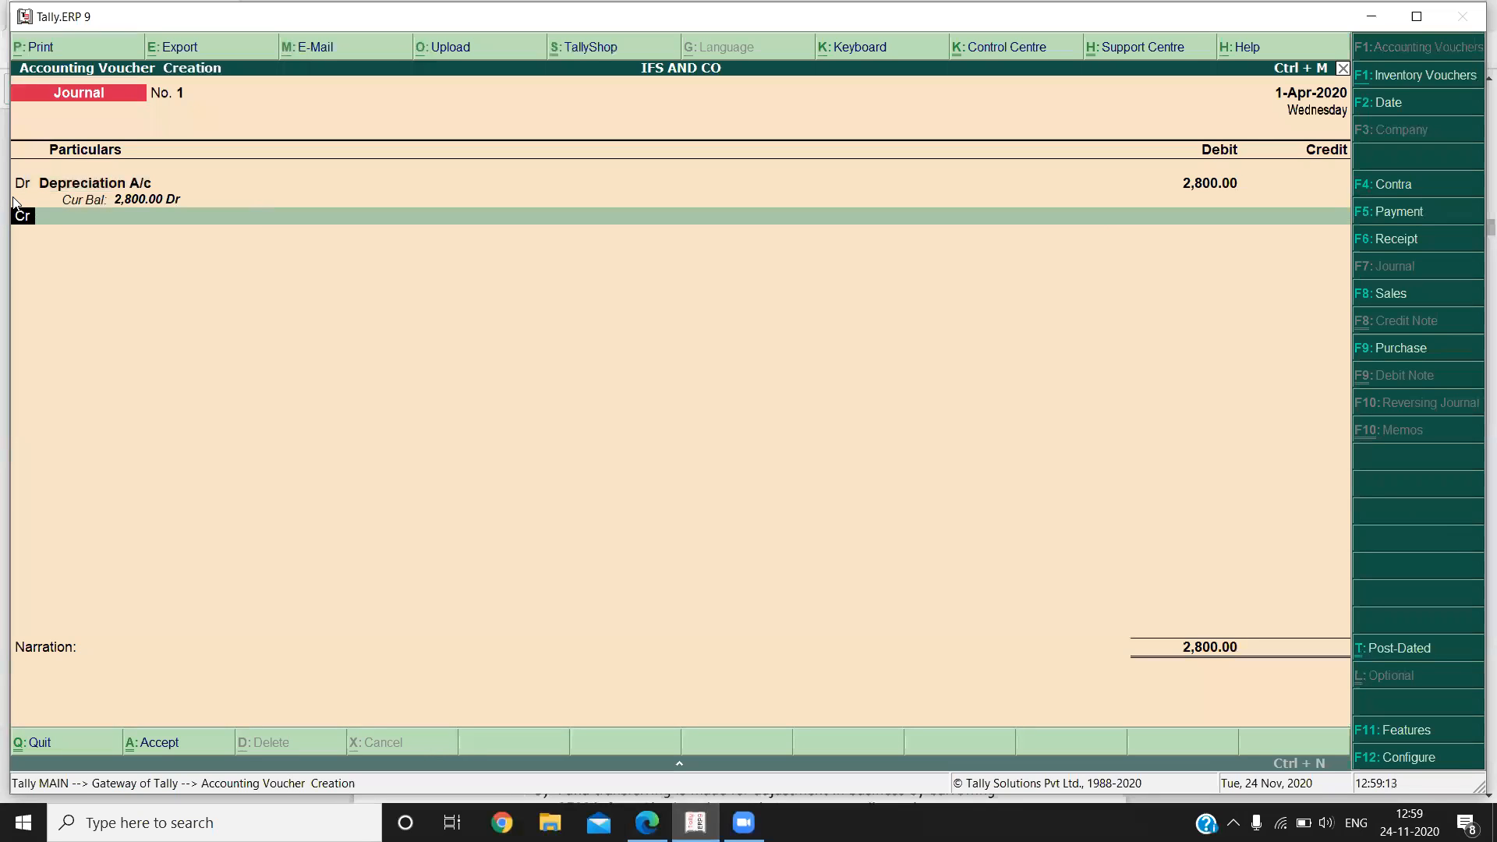
{"action": "key", "text": "Return"}
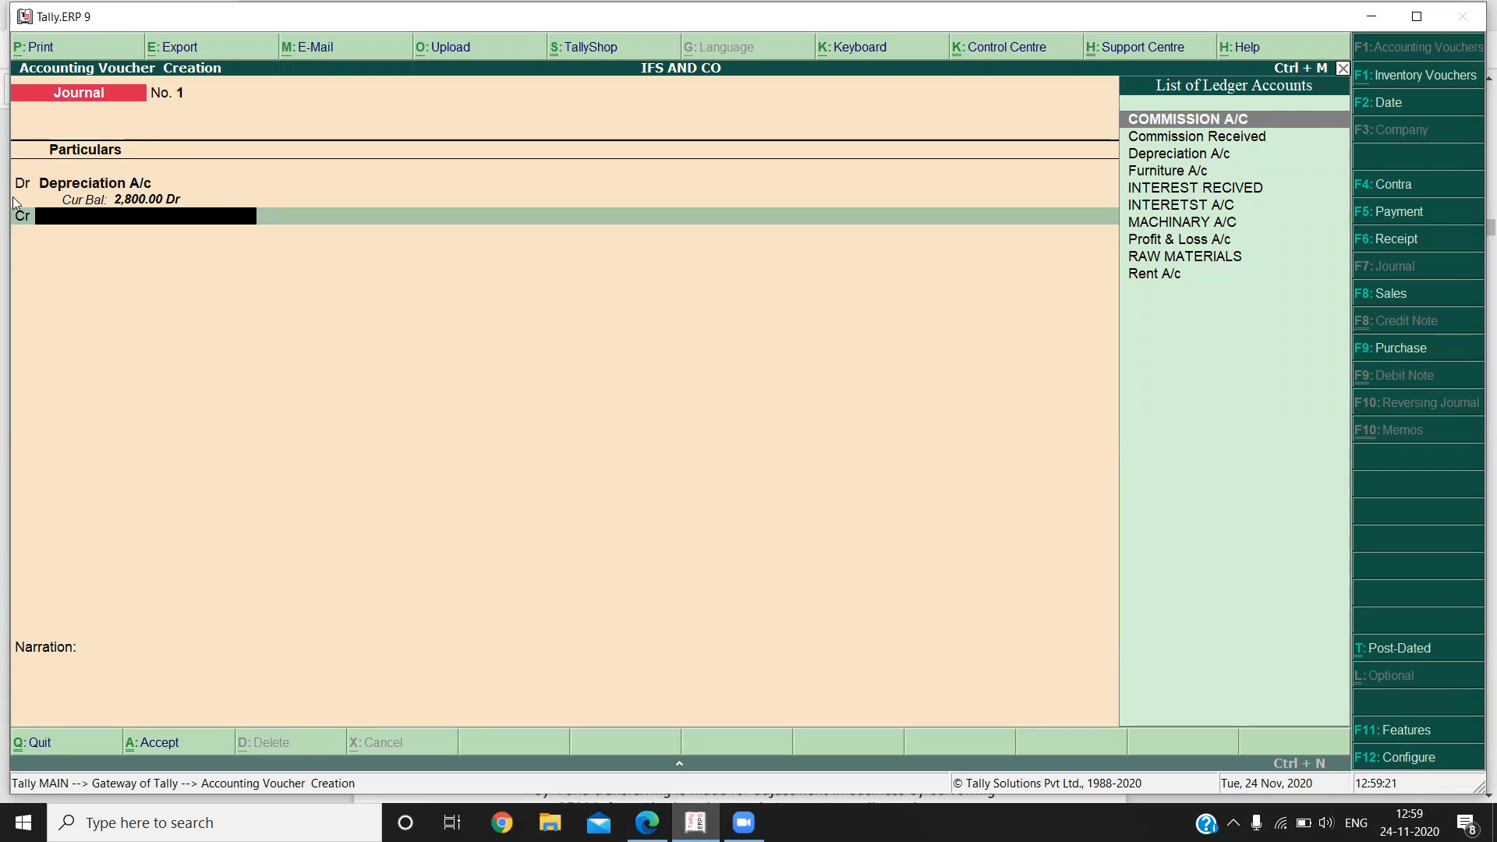
{"action": "key", "text": "Down"}
{"action": "key", "text": "Down"}
{"action": "key", "text": "Down"}
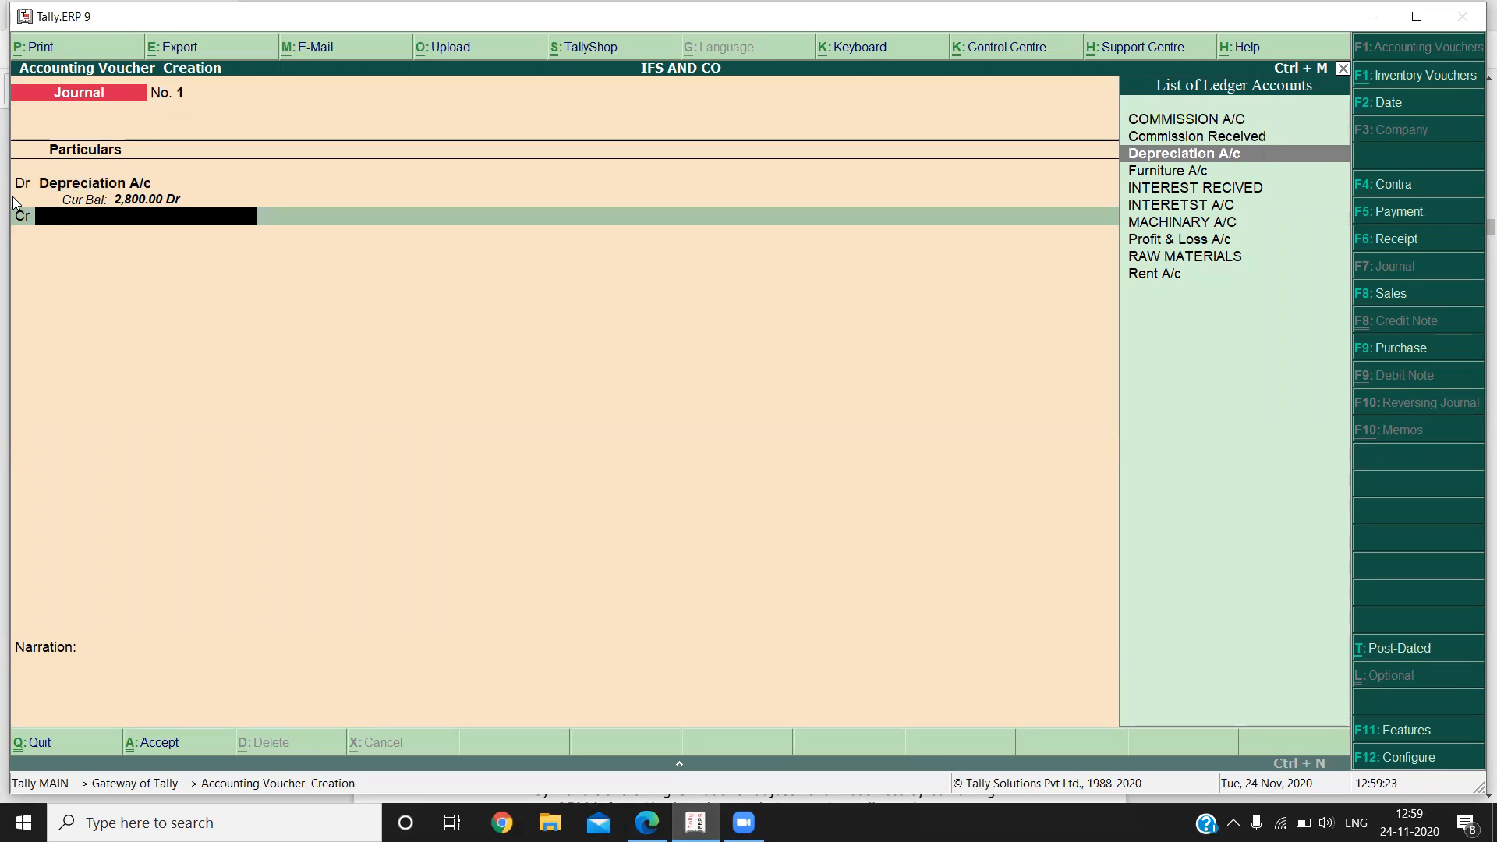
{"action": "key", "text": "Return"}
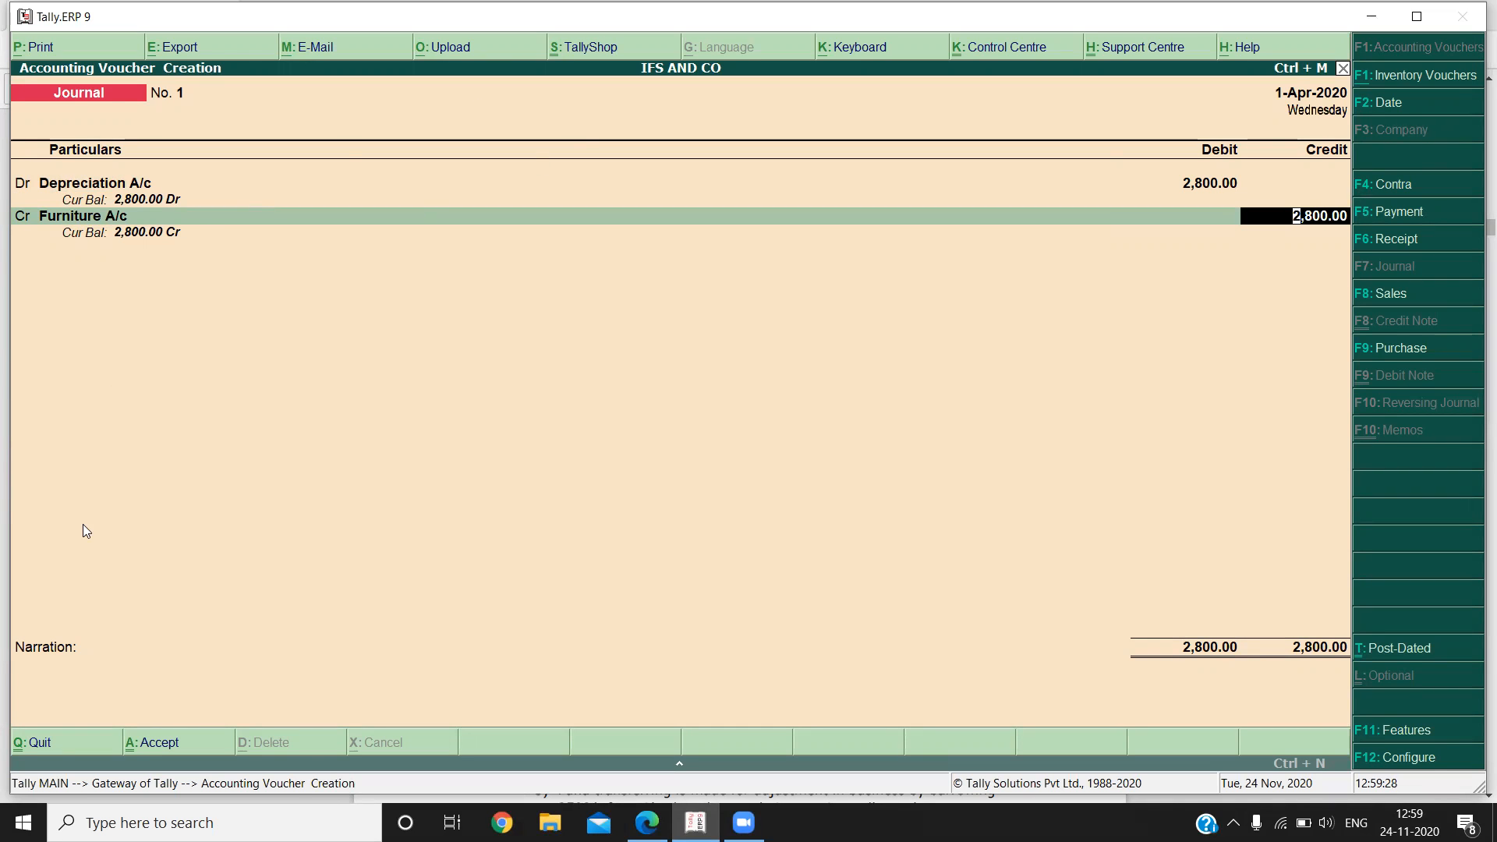
{"action": "left_click", "coordinate": [647, 822]}
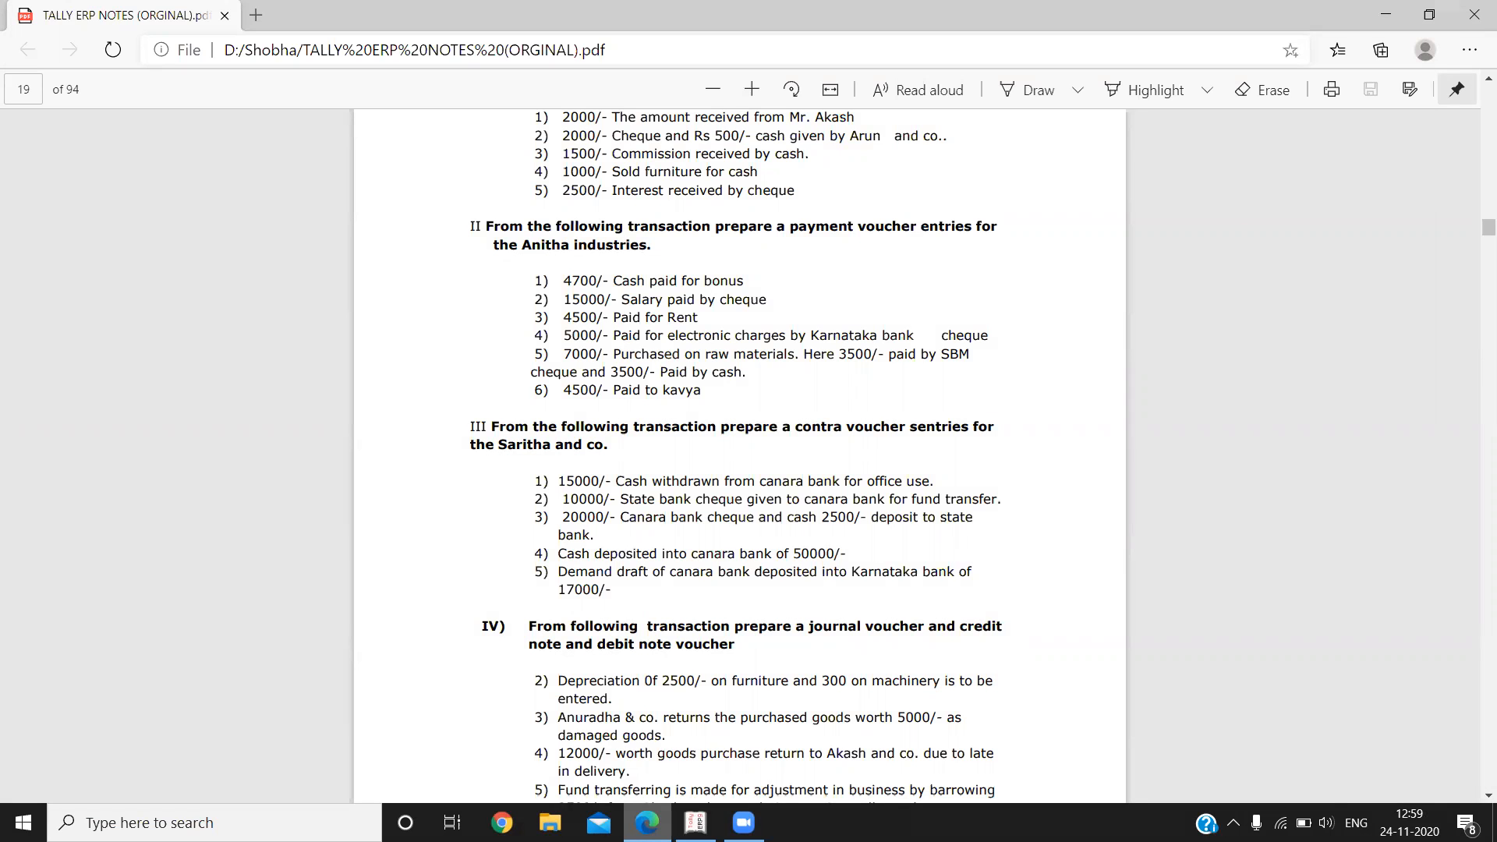
{"action": "key", "text": "alt+Tab"}
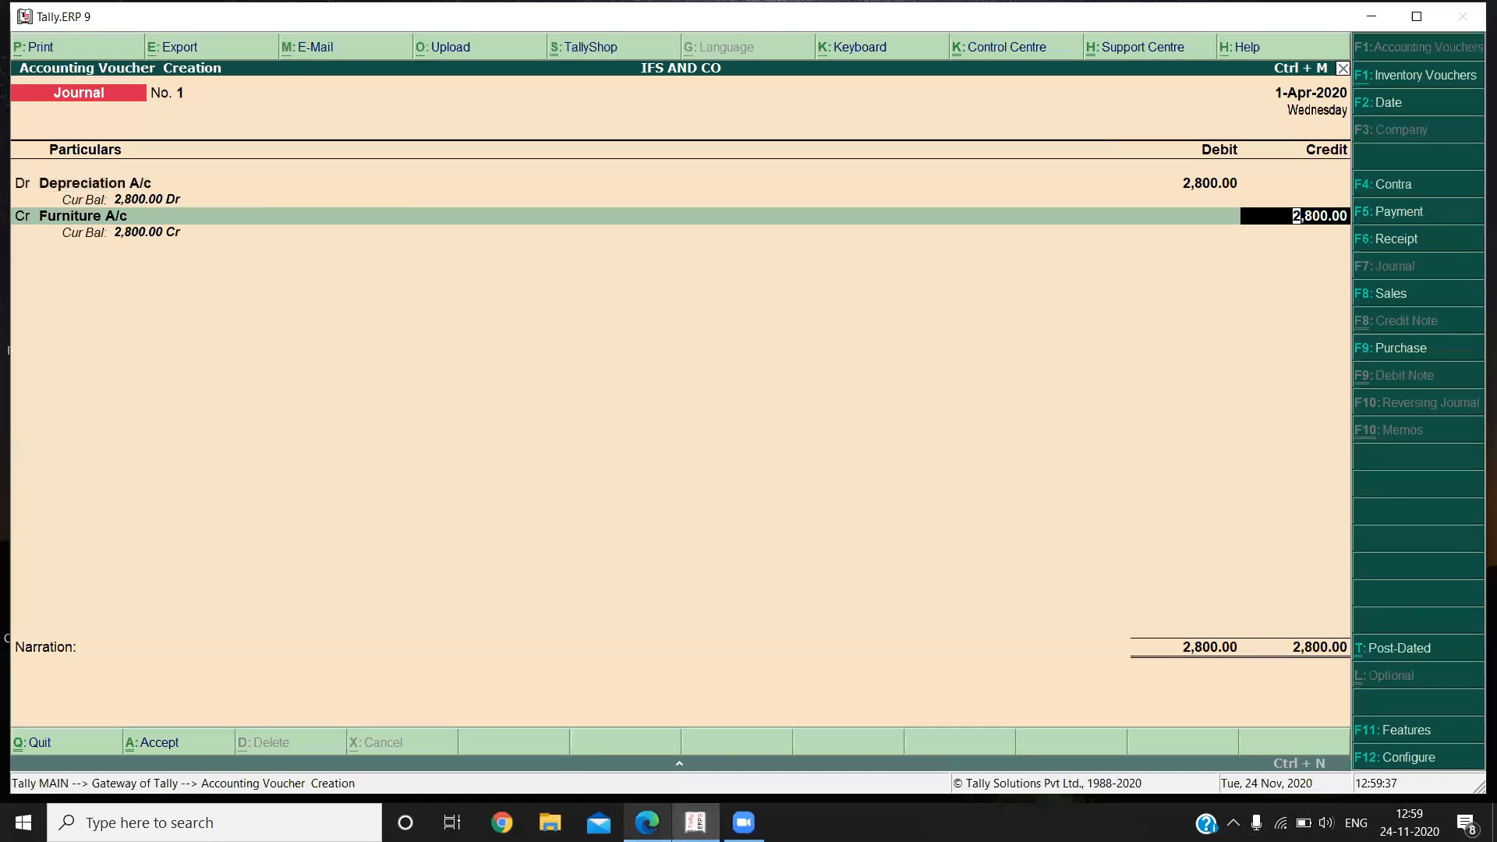
{"action": "type", "text": "2500"}
{"action": "key", "text": "Return"}
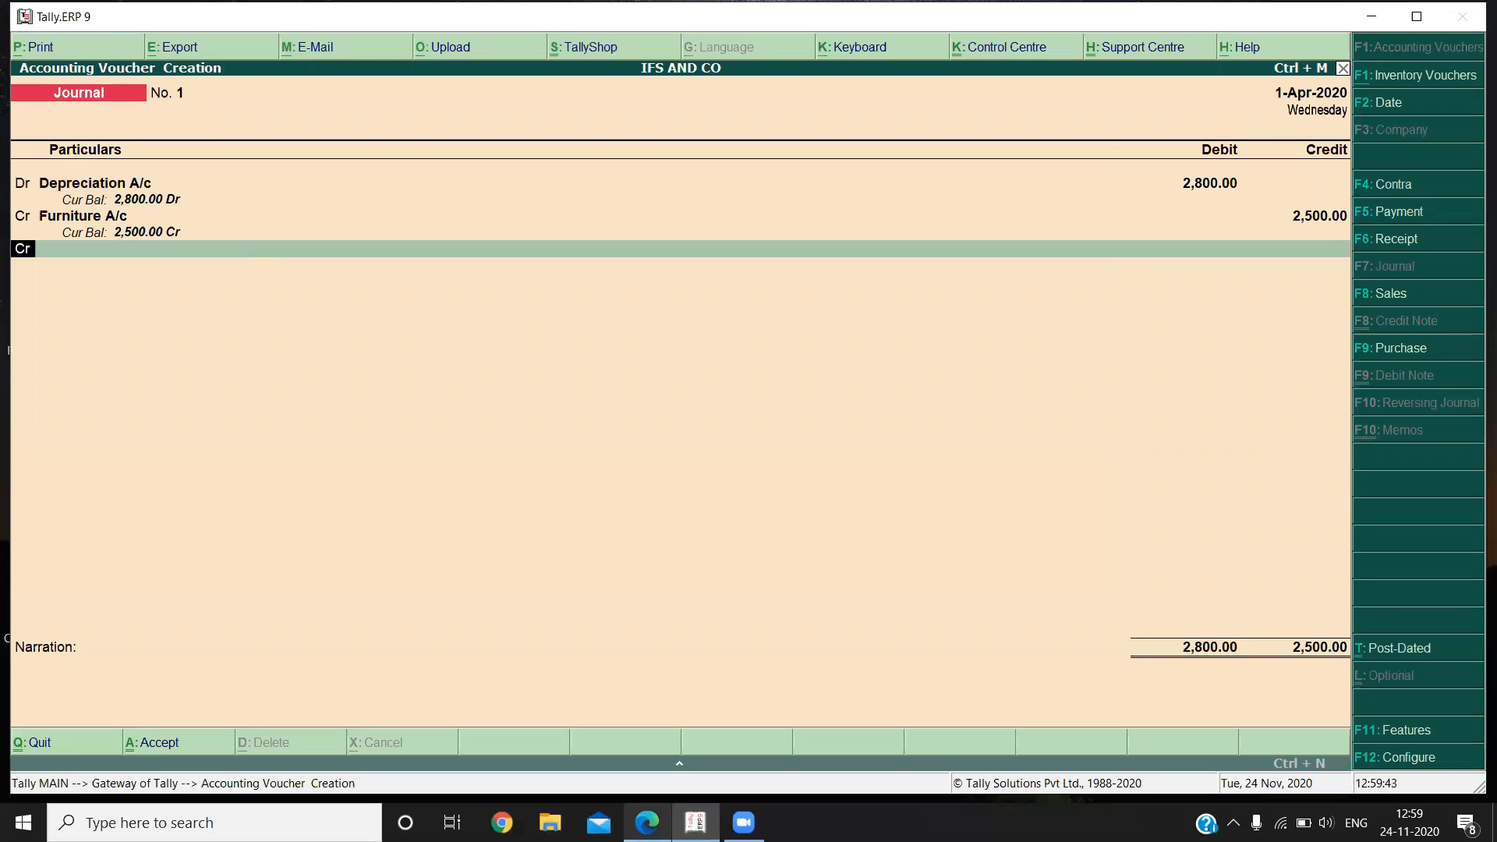
Add a second credit line for MACHINARY A/C with the remaining 300.
{"action": "key", "text": "Return"}
{"action": "type", "text": "N"}
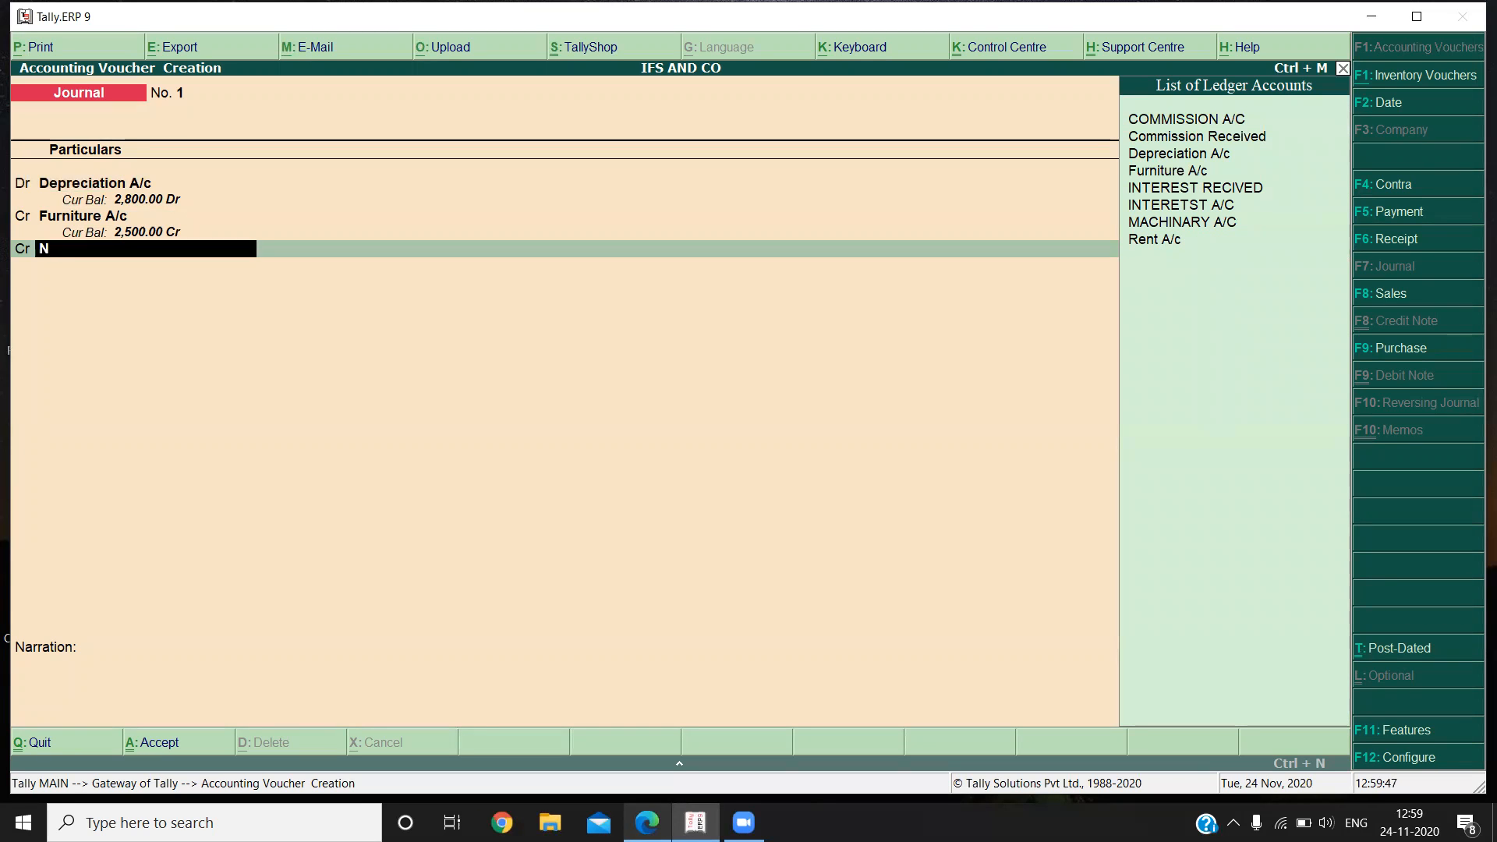
{"action": "key", "text": "BackSpace"}
{"action": "key", "text": "Down"}
{"action": "key", "text": "Down"}
{"action": "key", "text": "Down"}
{"action": "key", "text": "Down"}
{"action": "key", "text": "Down"}
{"action": "key", "text": "Down"}
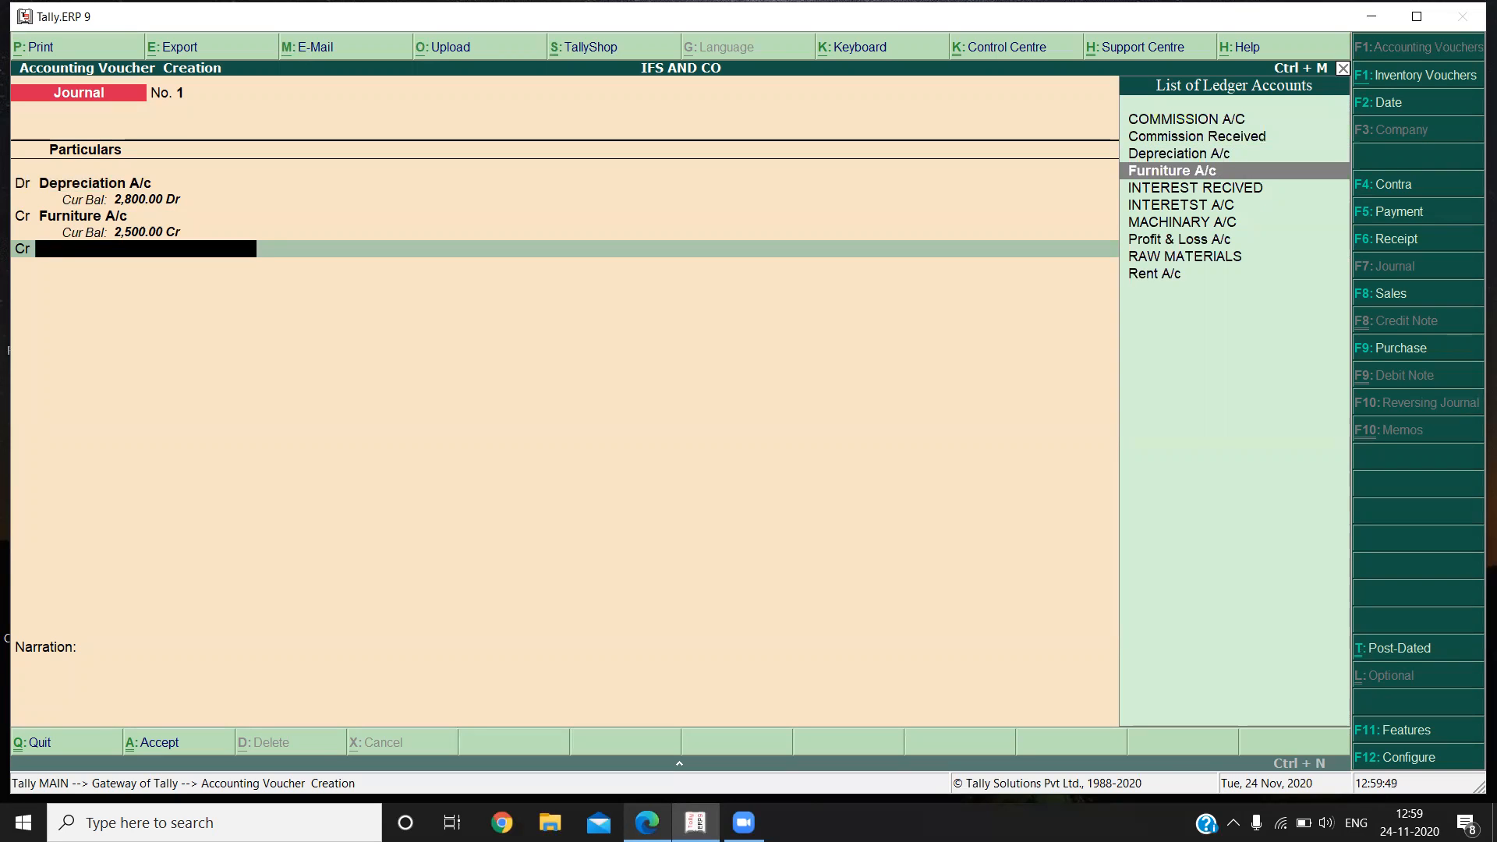
{"action": "key", "text": "Return"}
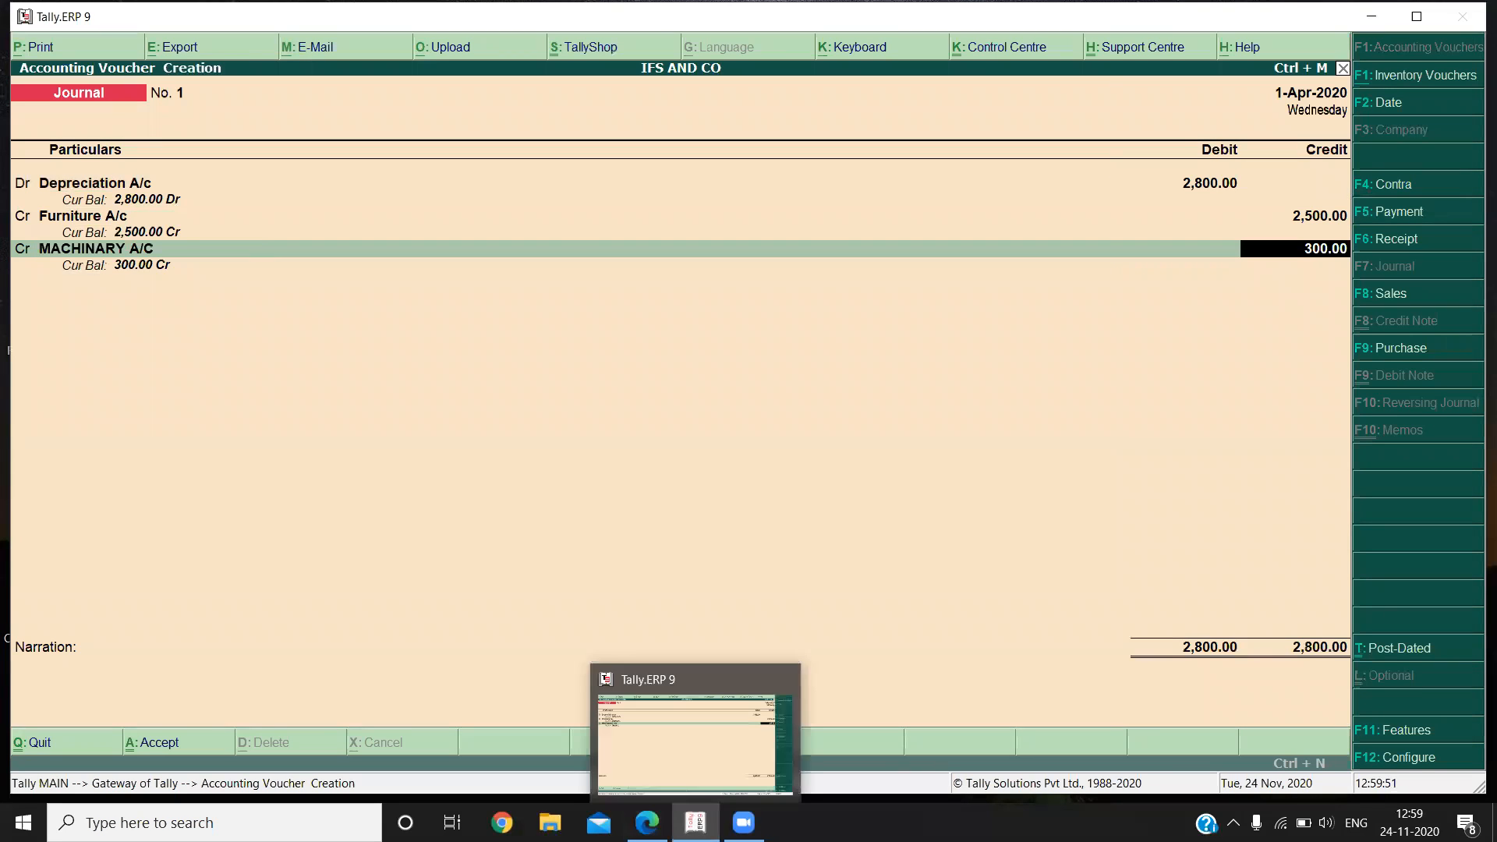
{"action": "key", "text": "Return"}
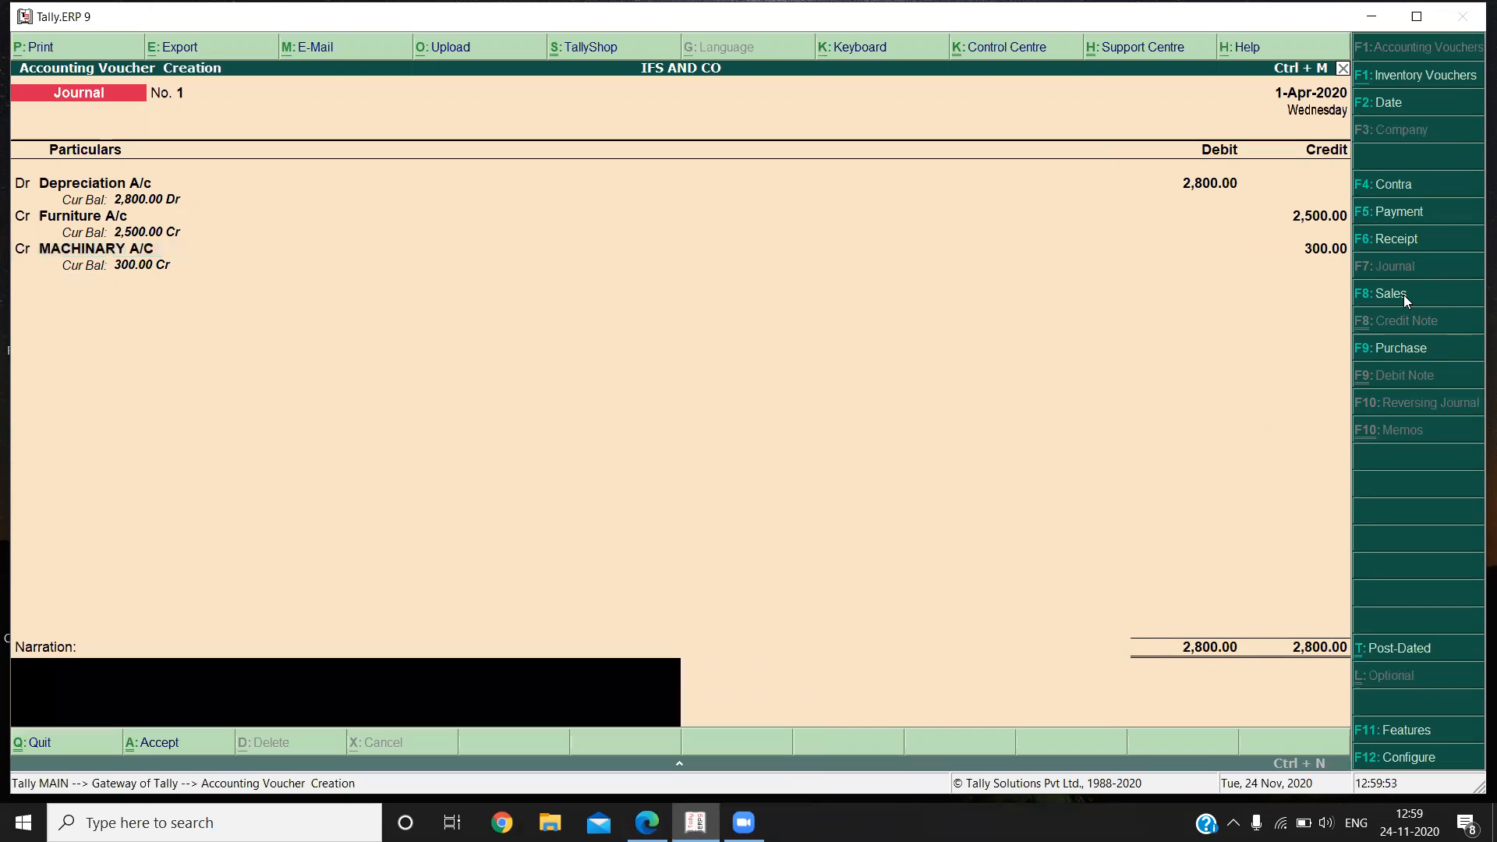
Enter the narration "depreciation on furniture and machinary" and accept the journal voucher.
{"action": "type", "text": "depreciation on furniture and machinary"}
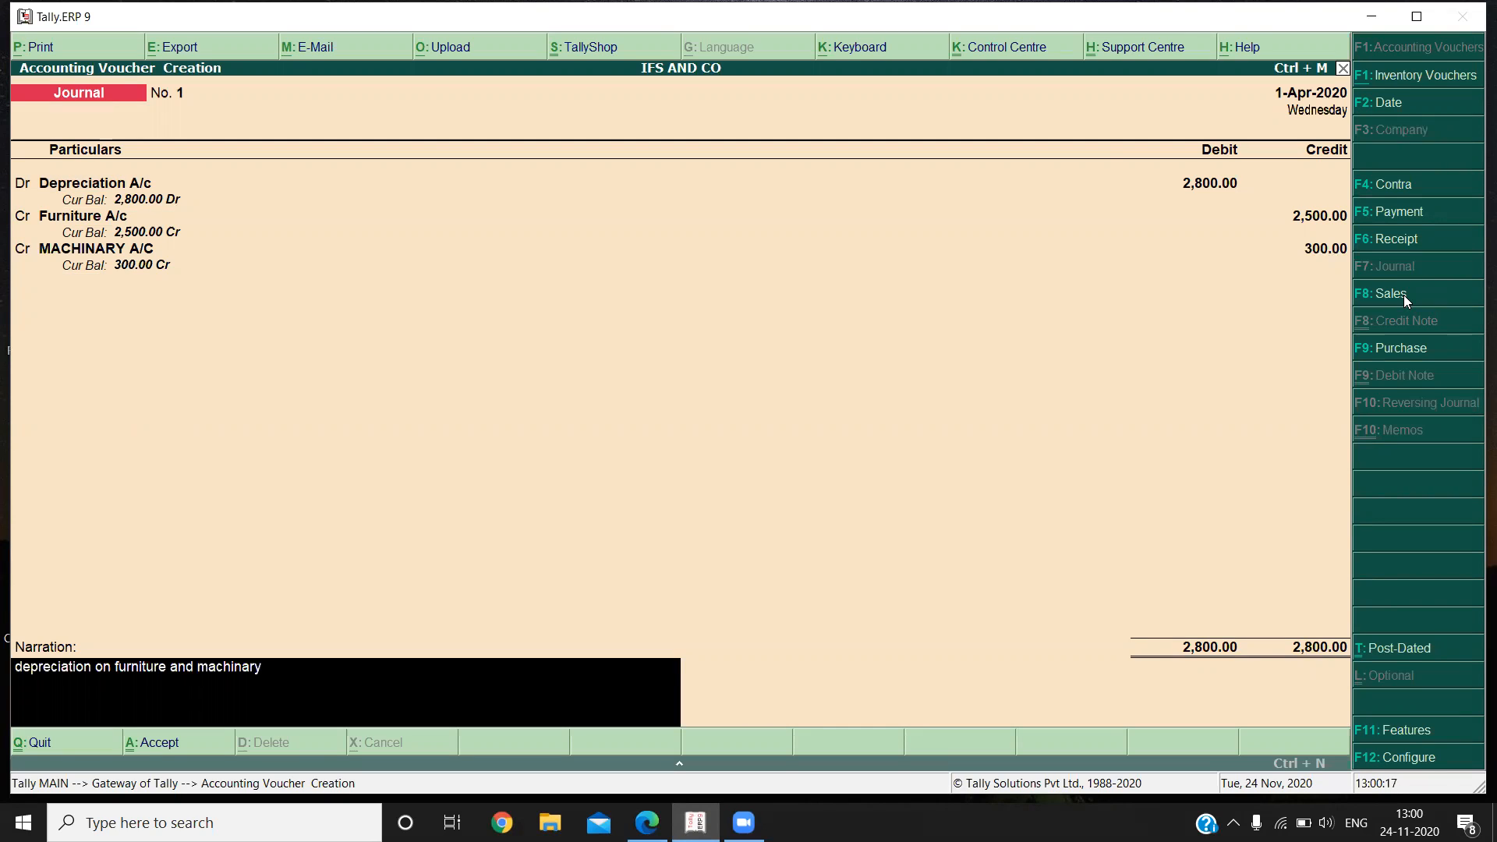
{"action": "key", "text": "Return"}
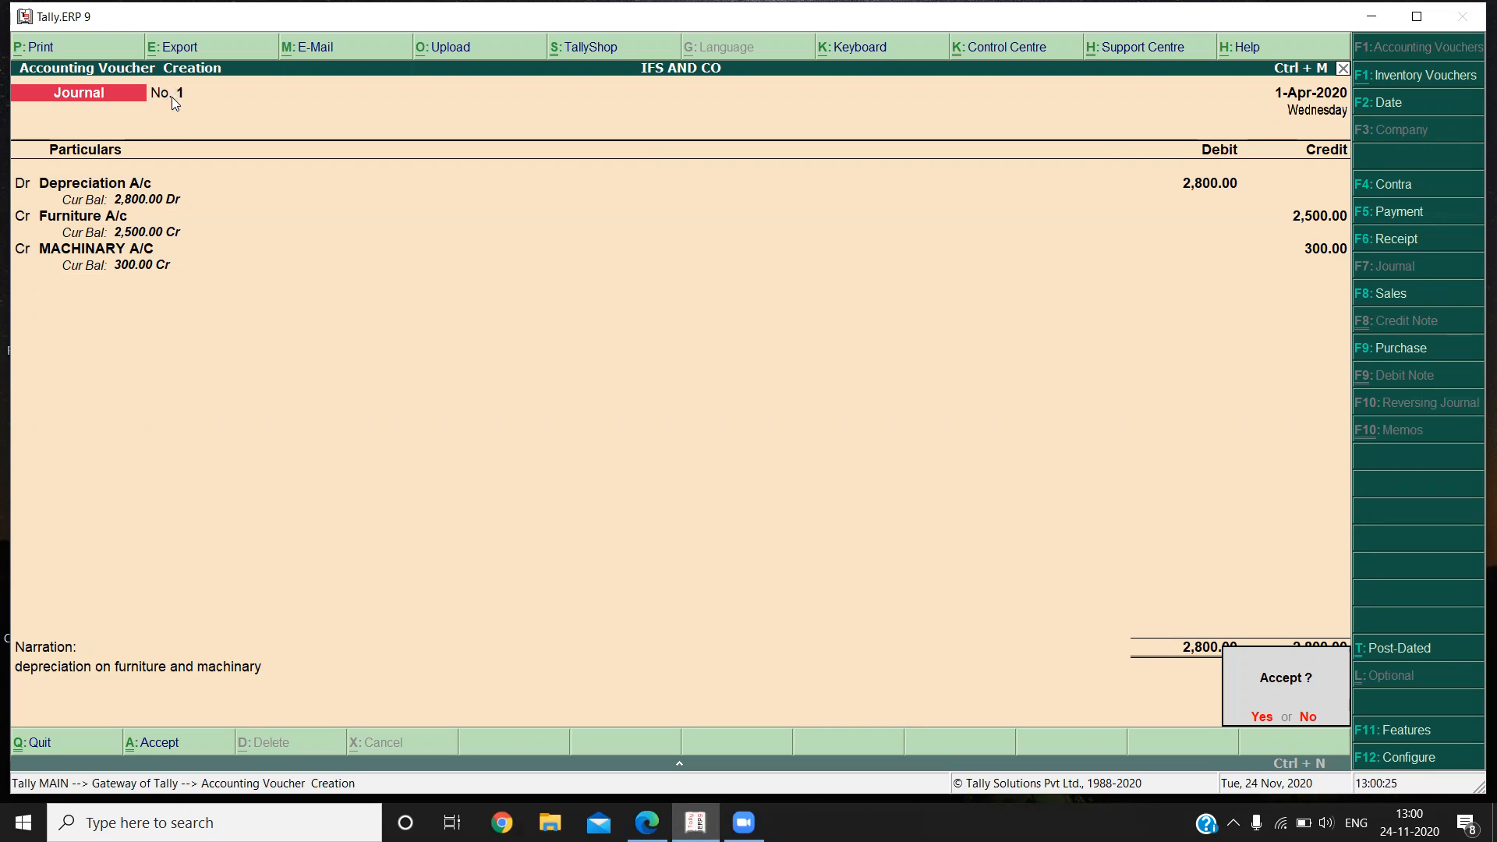
{"action": "key", "text": "y"}
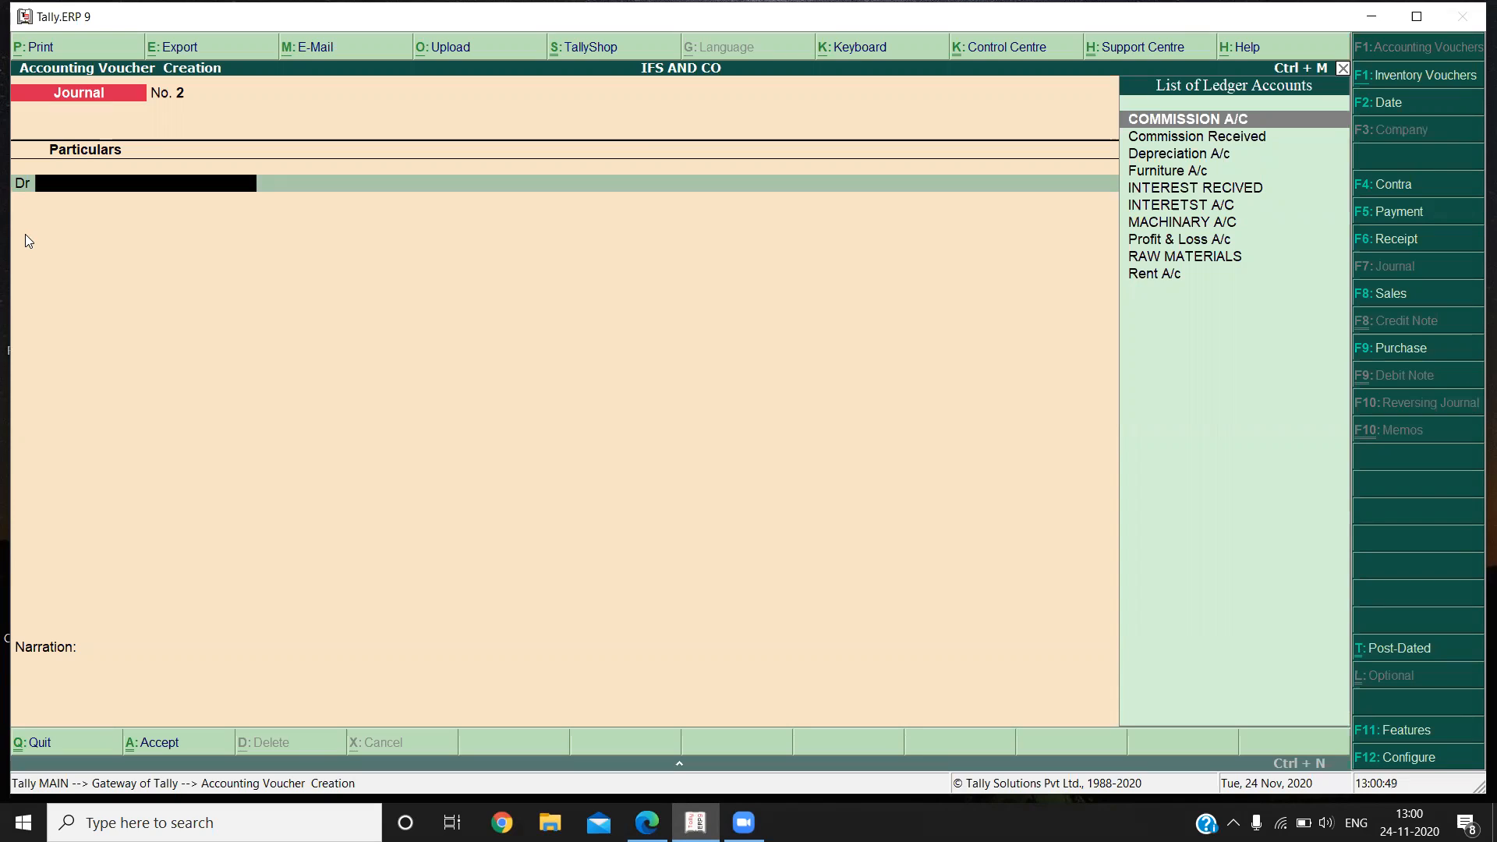
Start a purchase voucher in voucher mode, leaving the supplier invoice number and date blank.
{"action": "left_click", "coordinate": [1390, 349]}
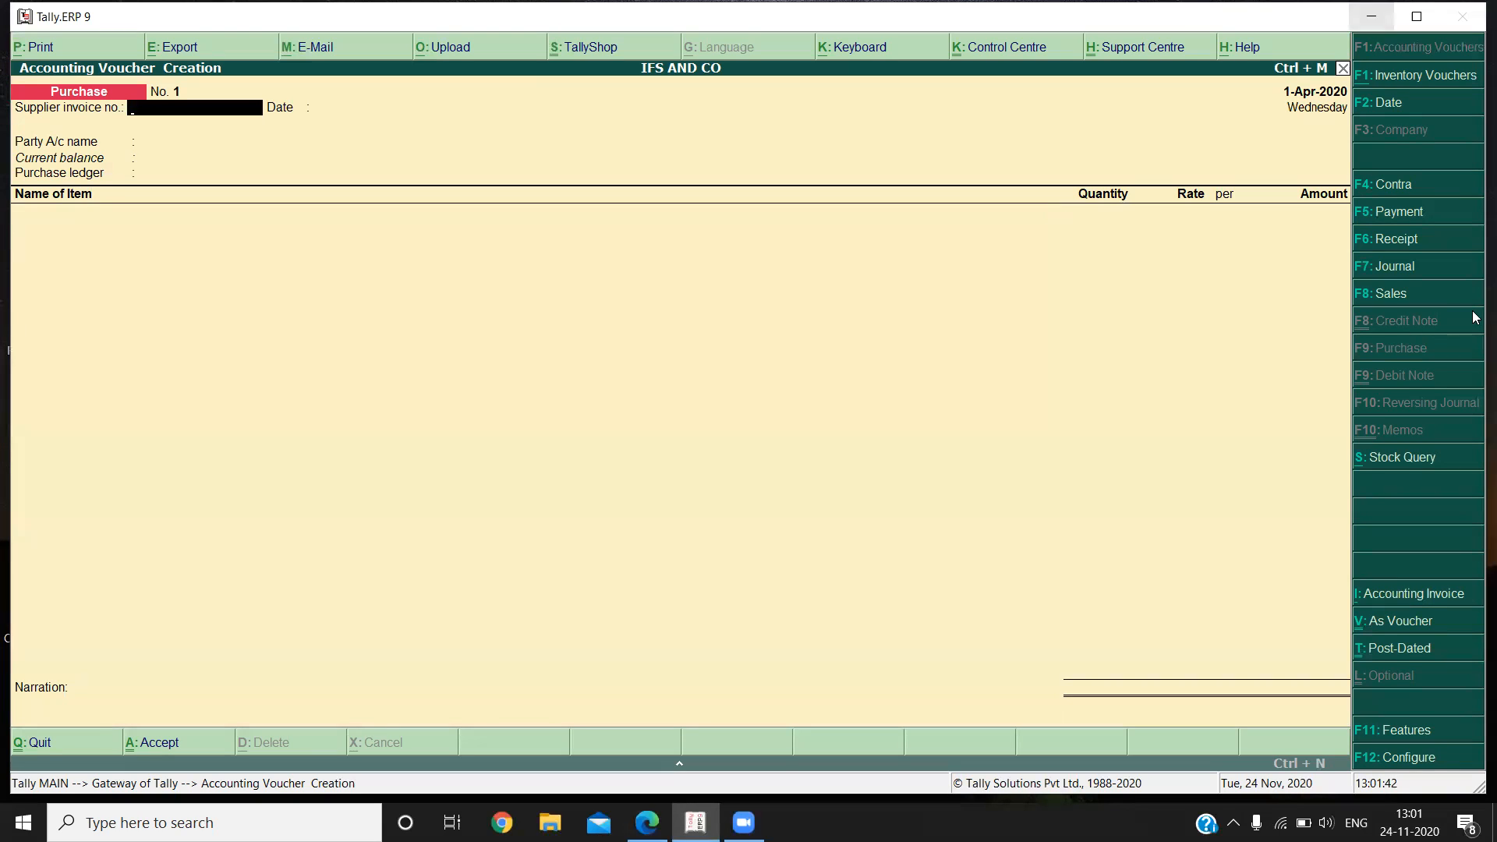
{"action": "left_click", "coordinate": [1419, 629]}
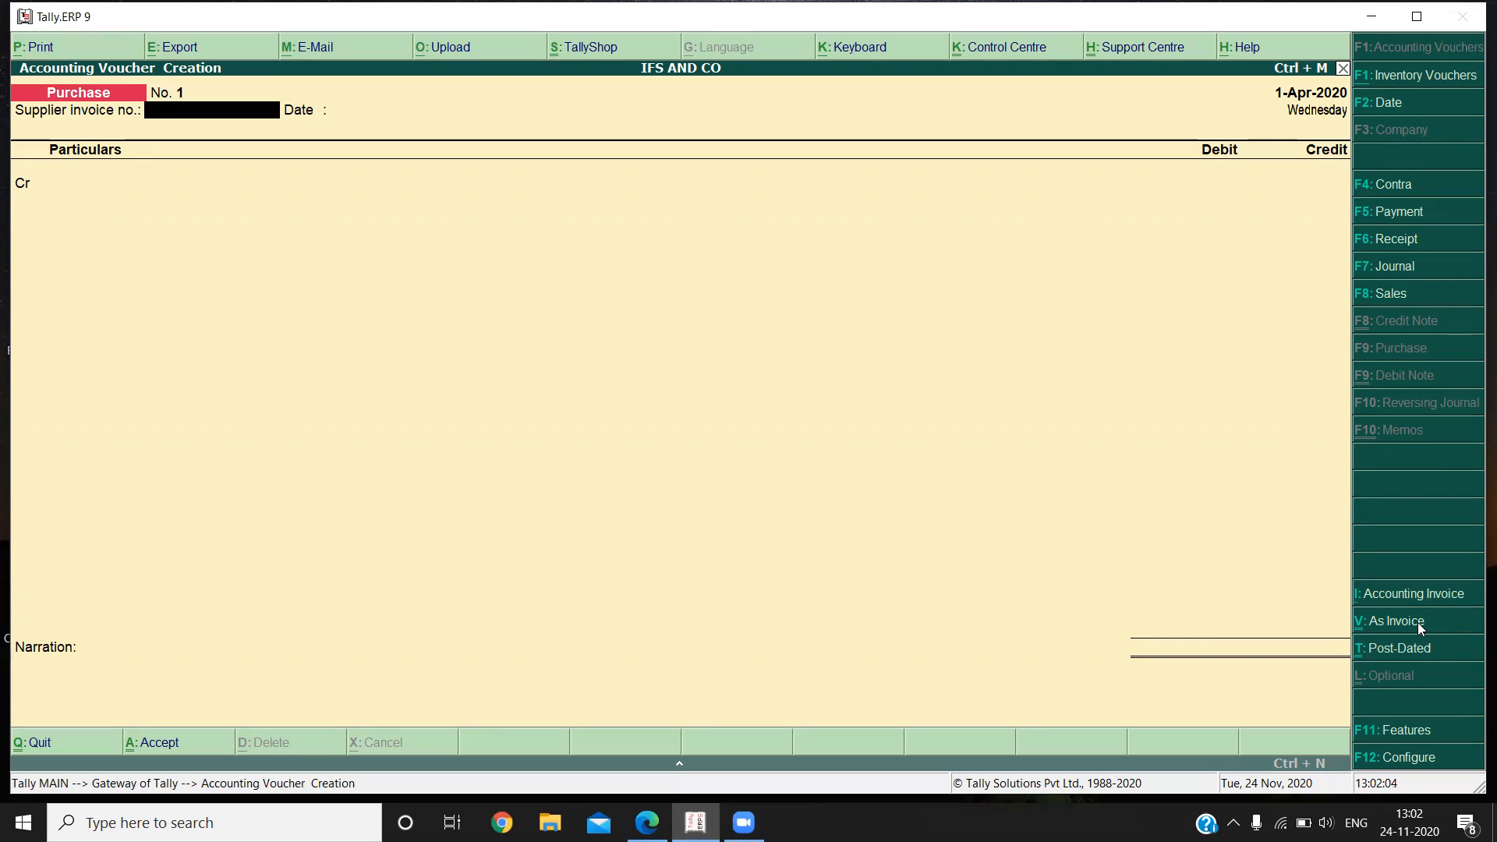
{"action": "key", "text": "Return"}
{"action": "key", "text": "Return"}
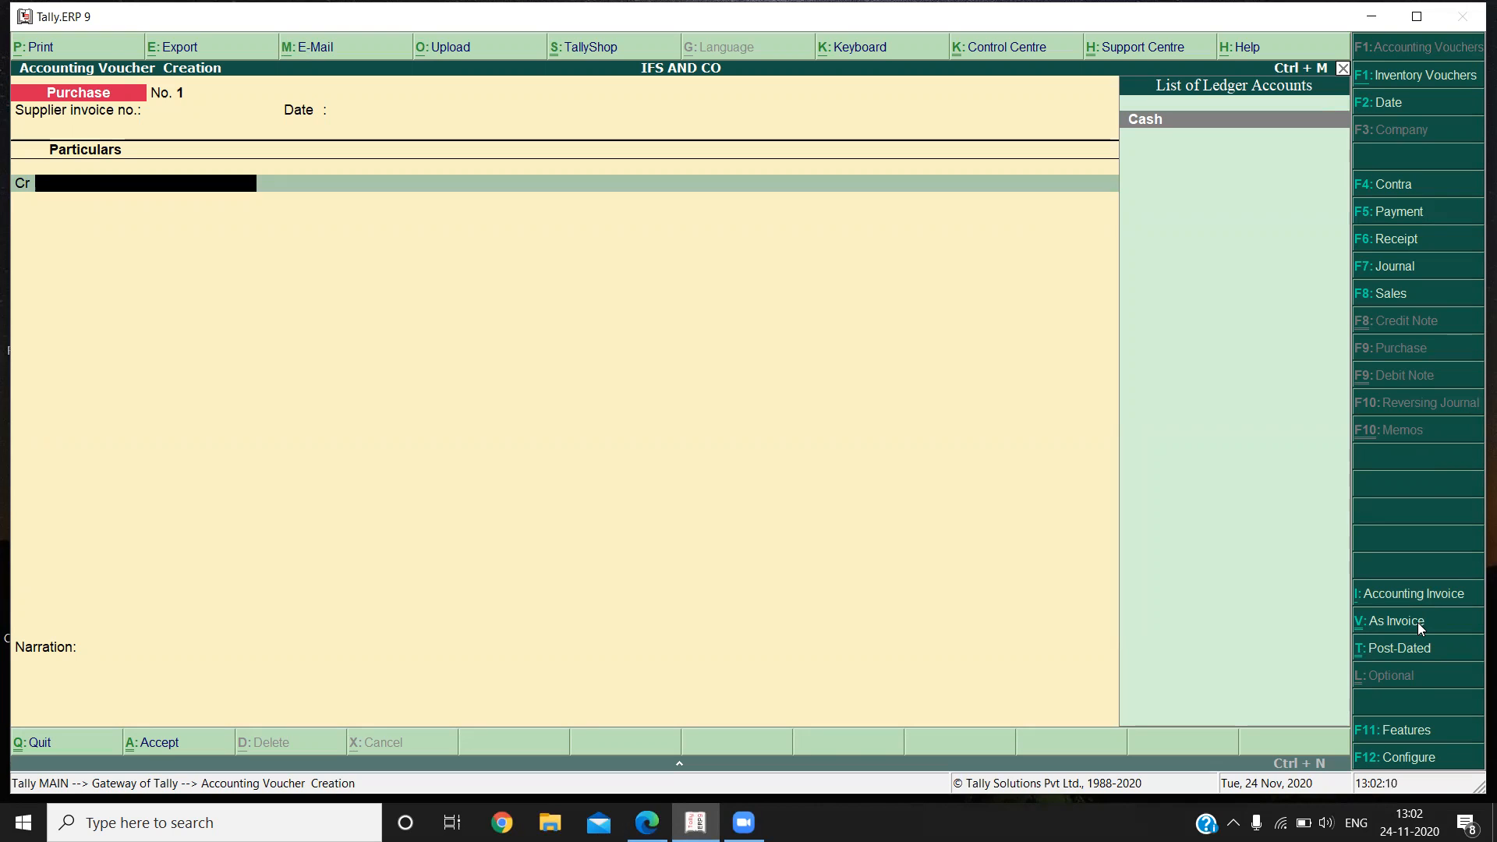
Switch to the notes PDF in Edge, read the section V purchase voucher transactions, and return to Tally.ERP 9.
{"action": "key", "text": "alt+Tab"}
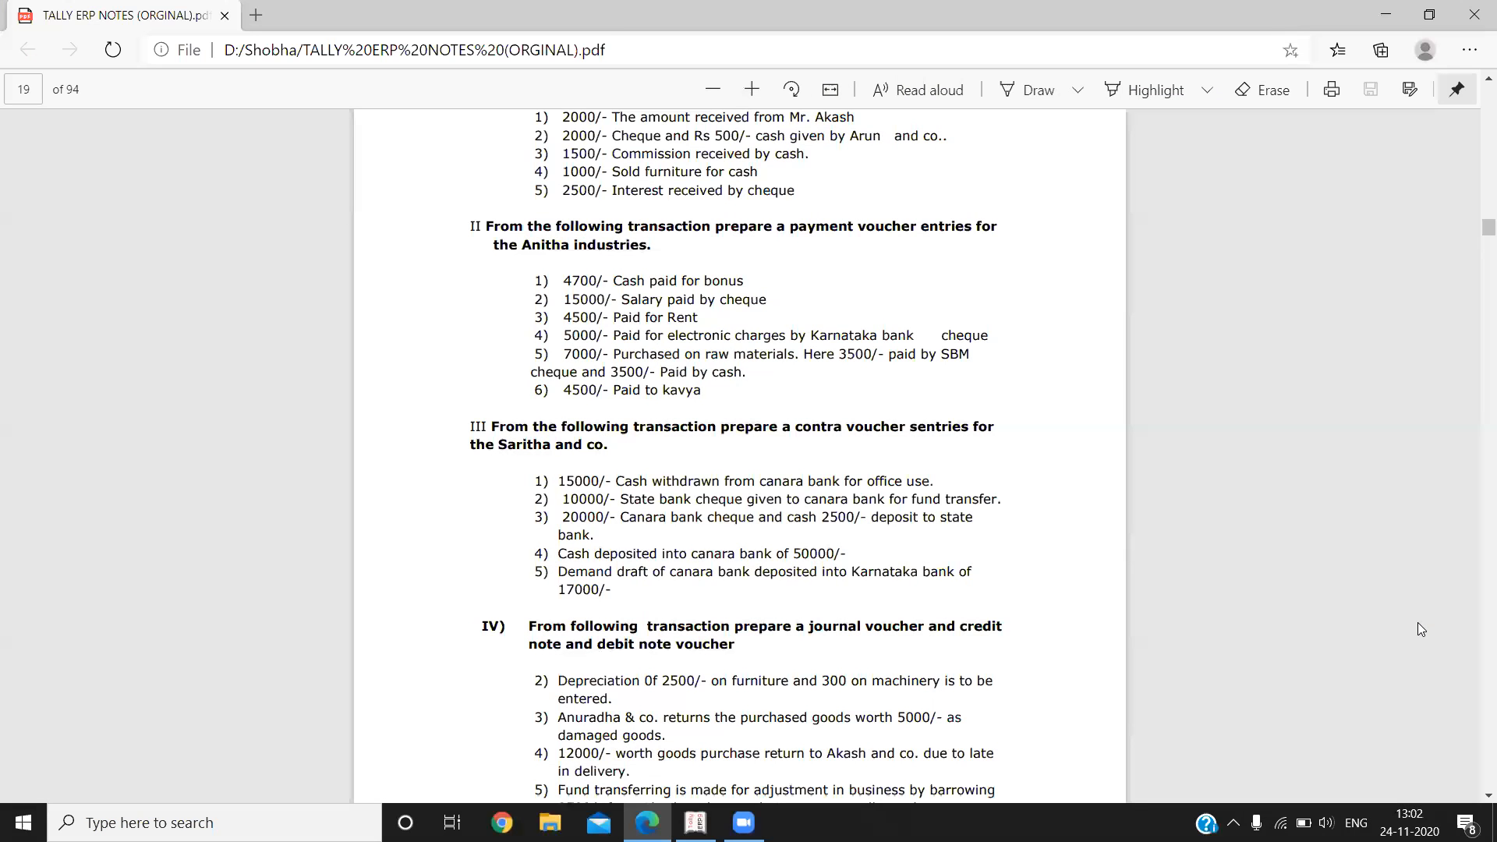
{"action": "scroll", "coordinate": [1418, 622], "scroll_direction": "down", "scroll_amount": 10}
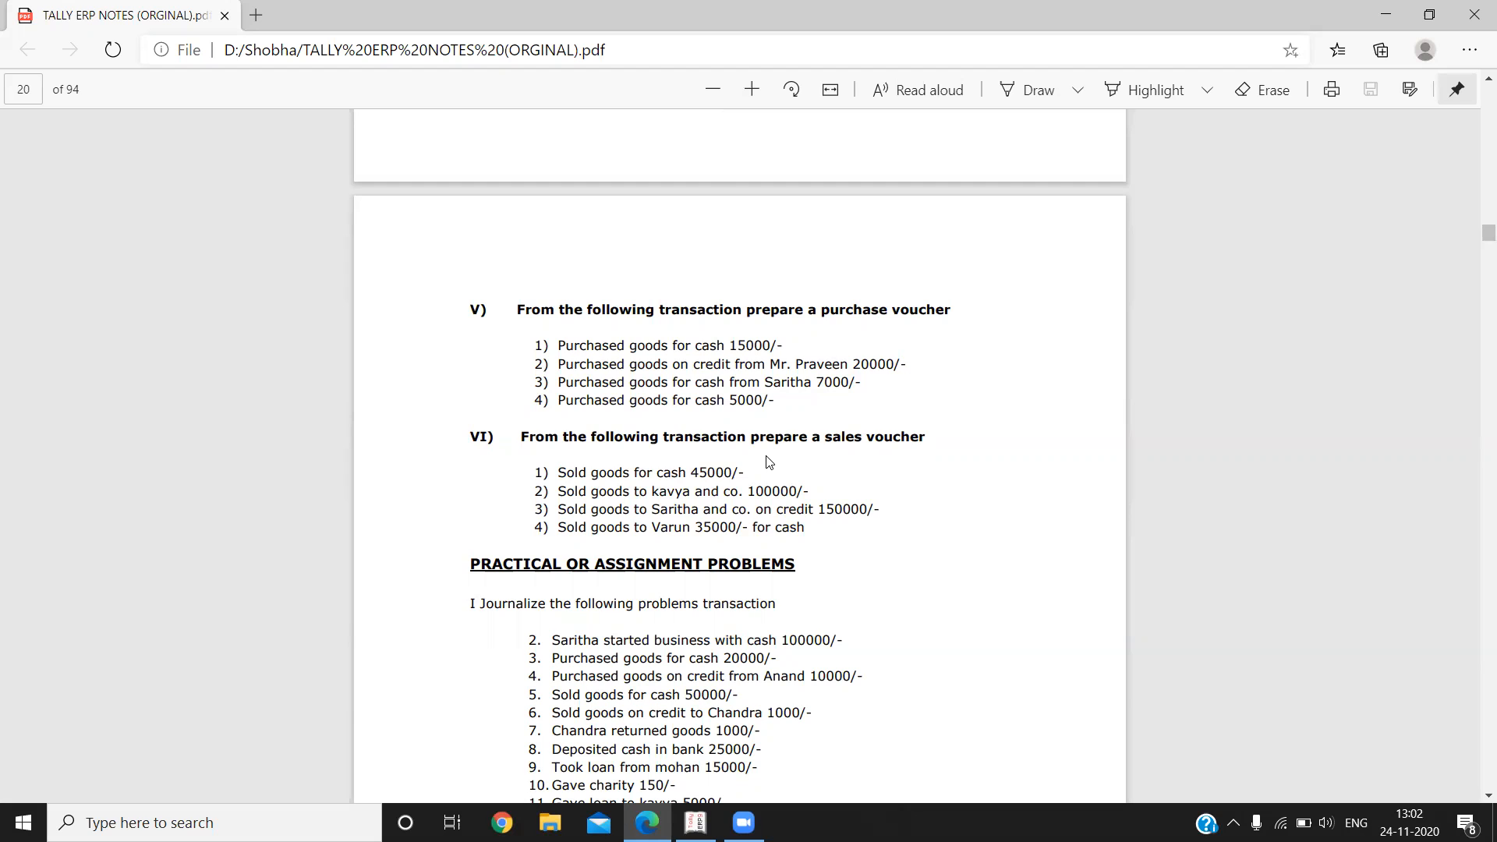
{"action": "key", "text": "alt+Tab"}
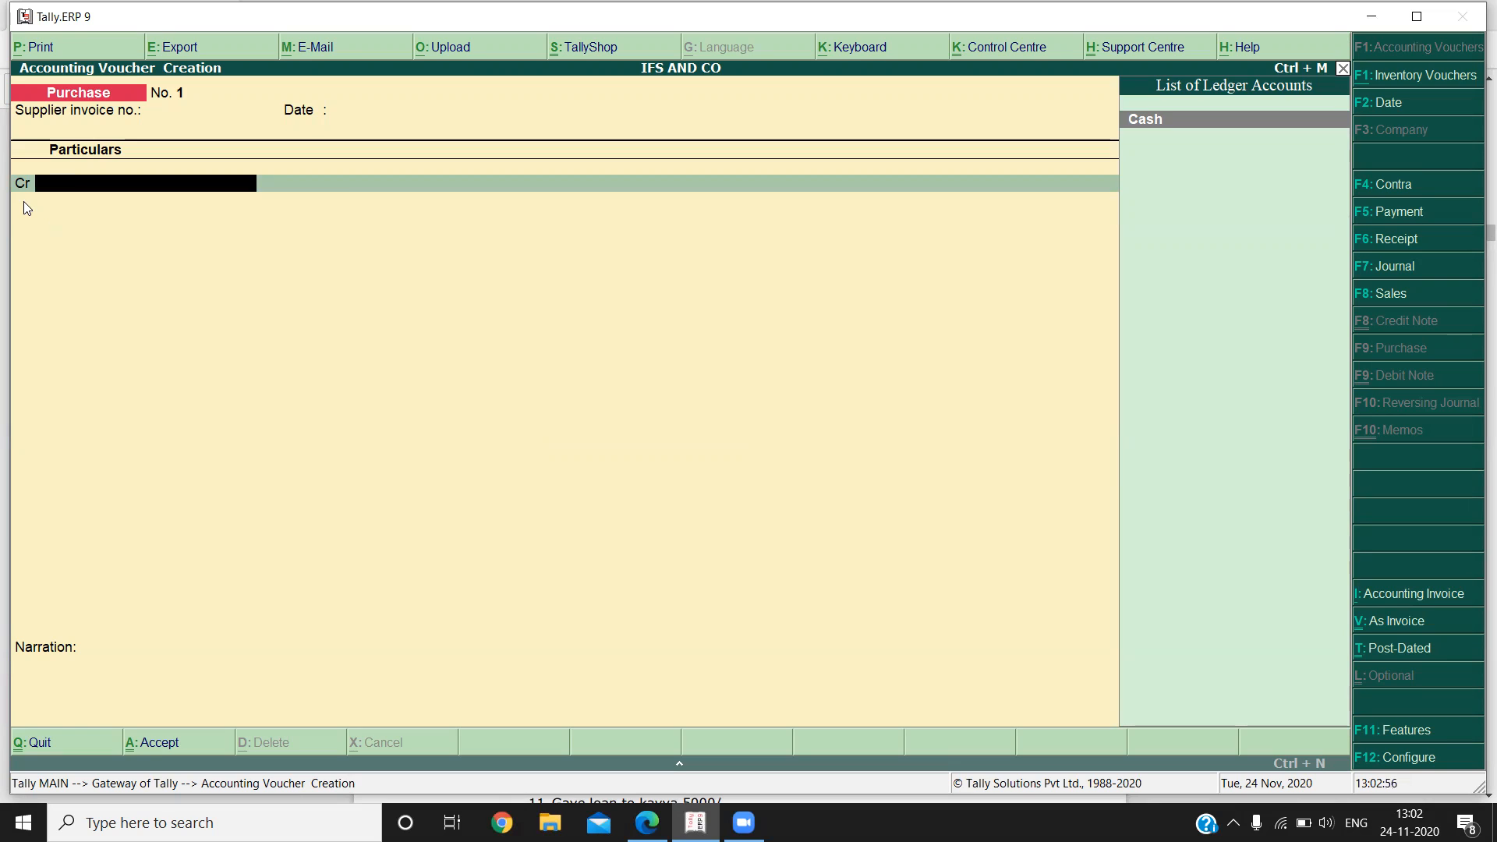
Create a ledger for the supplier named in the credit purchase transaction, suffixed "A/c", under Sundry Creditors with the remaining settings at their defaults.
{"action": "key", "text": "alt+c"}
{"action": "type", "text": "Praveen A/c"}
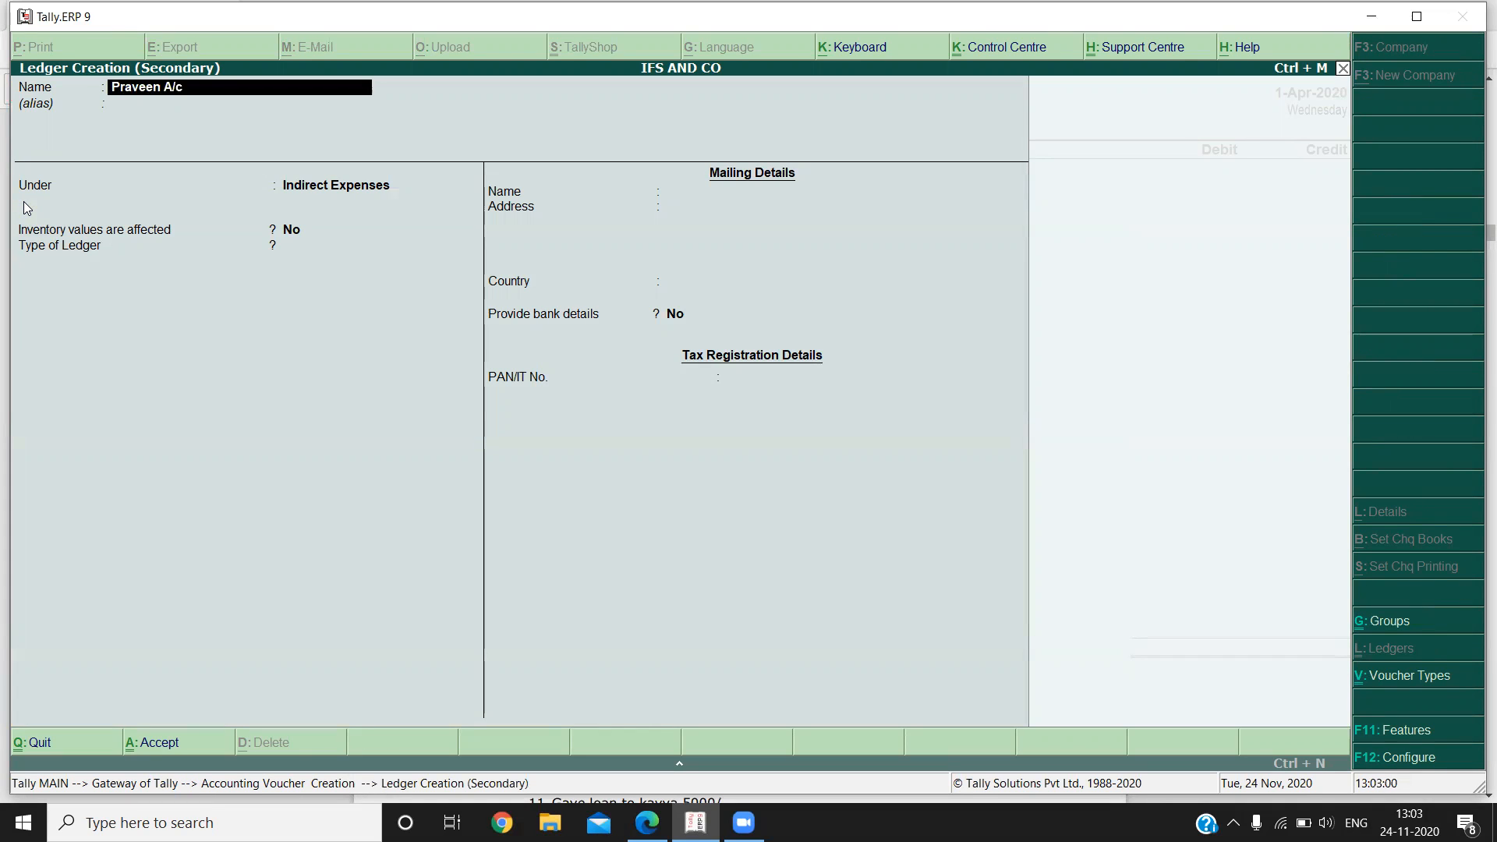
{"action": "key", "text": "Return"}
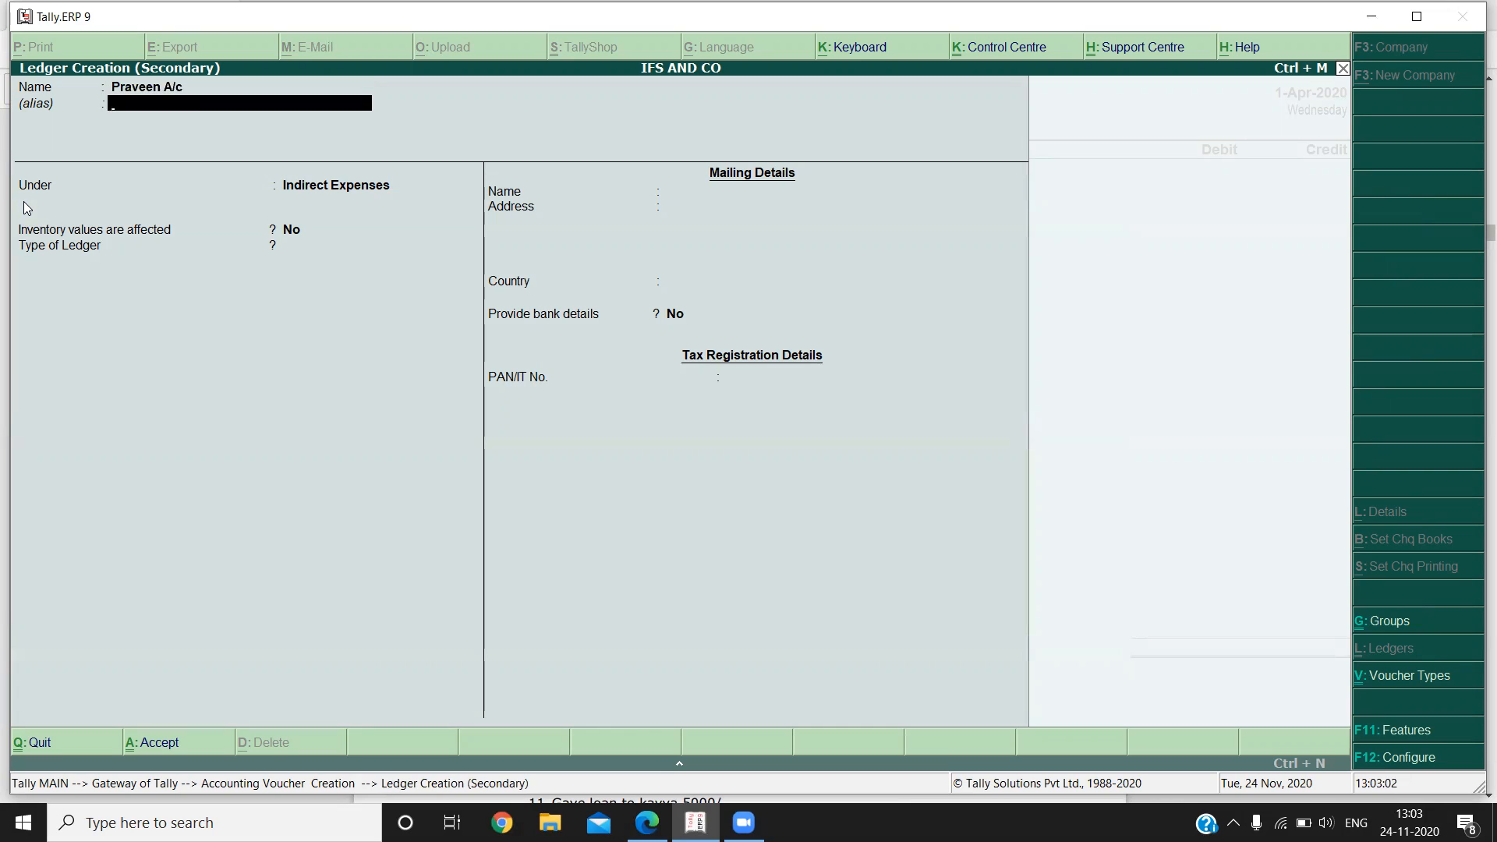
{"action": "key", "text": "Return"}
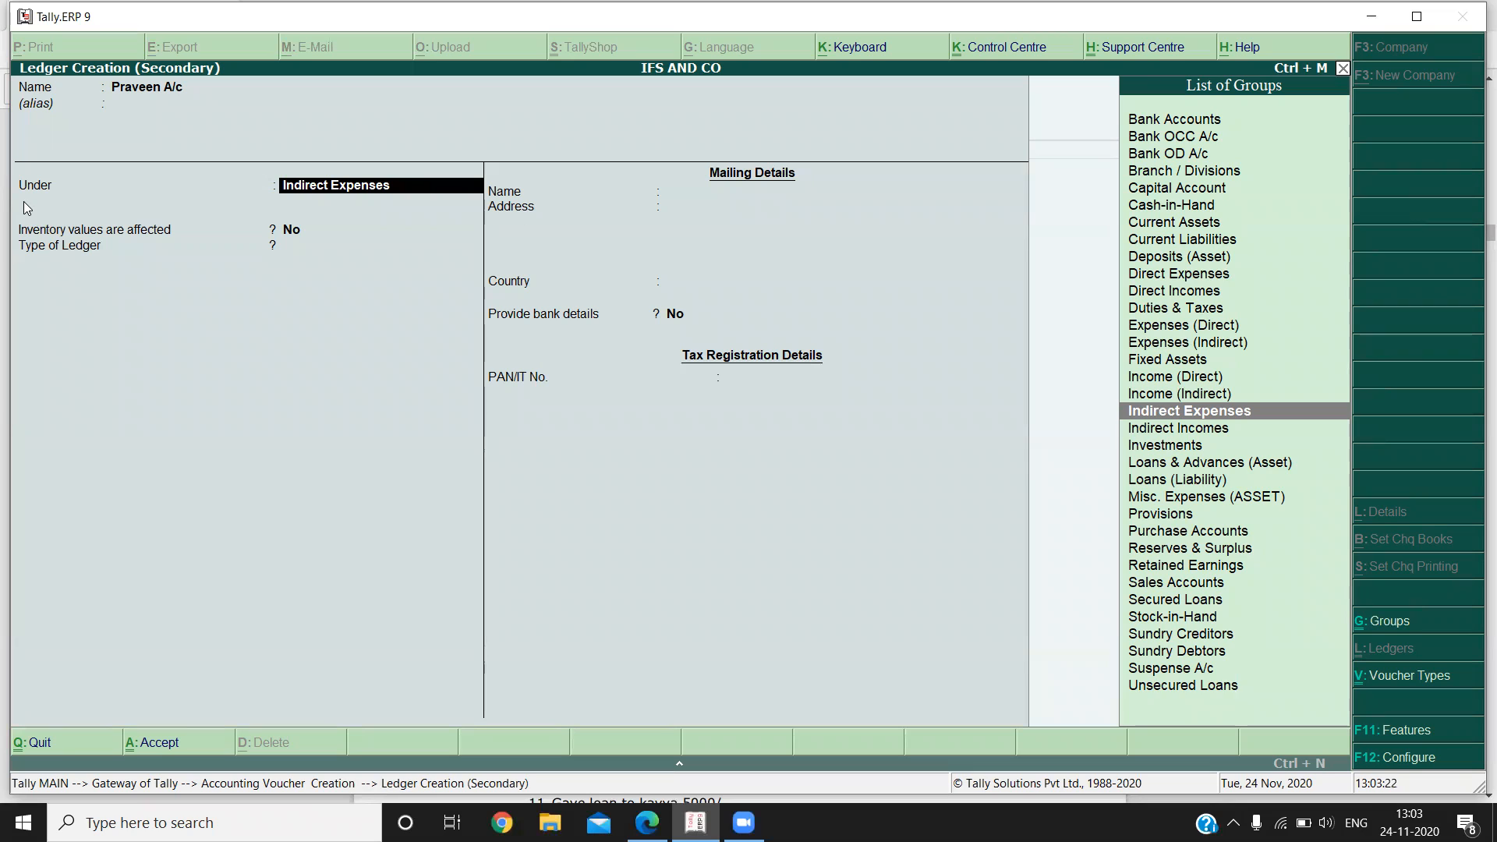
{"action": "type", "text": "S"}
{"action": "key", "text": "Down"}
{"action": "key", "text": "Down"}
{"action": "key", "text": "Down"}
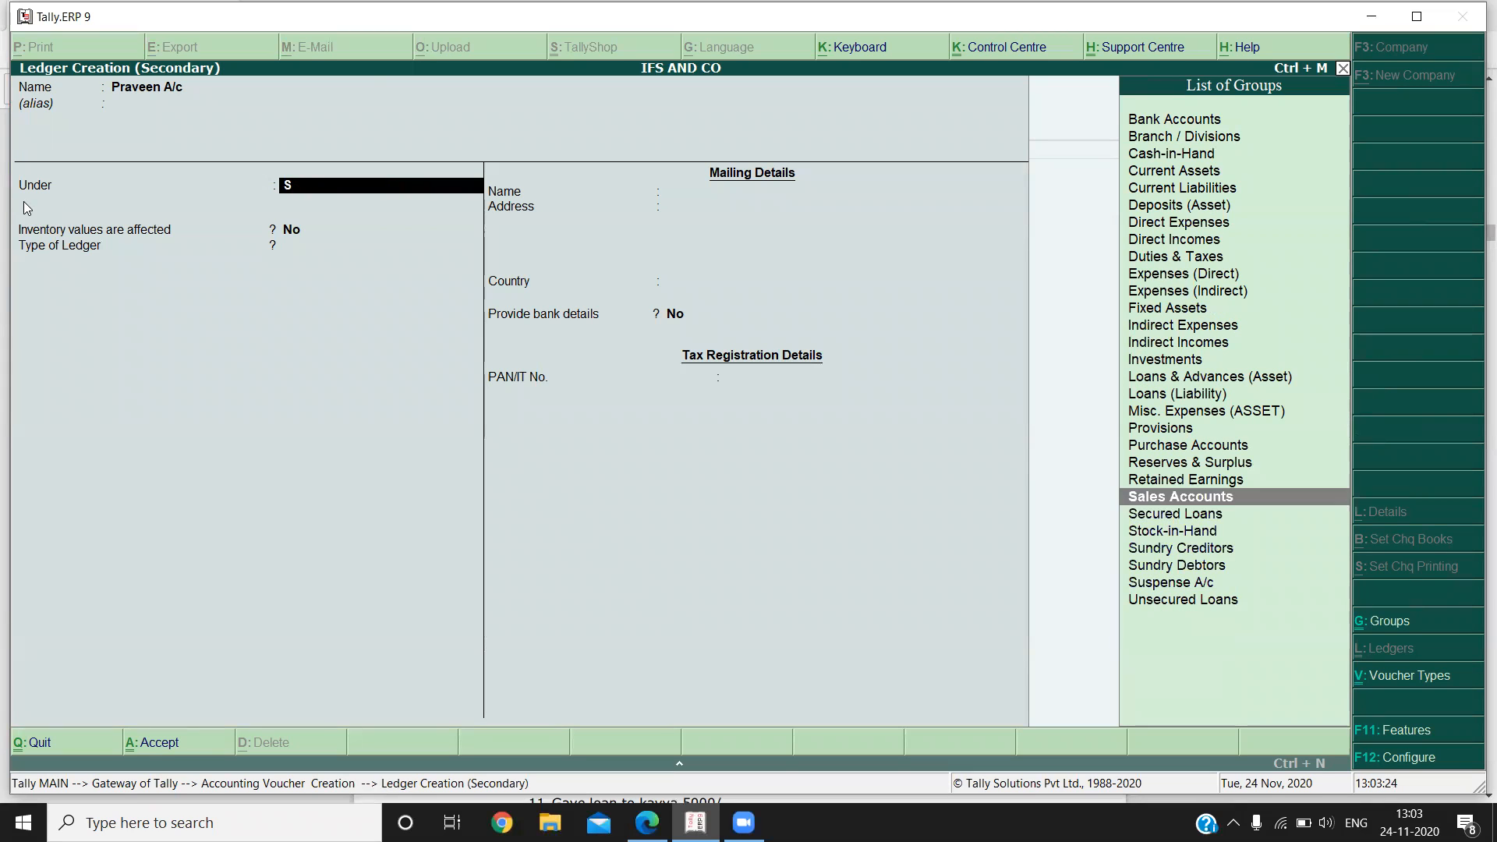
{"action": "key", "text": "Return"}
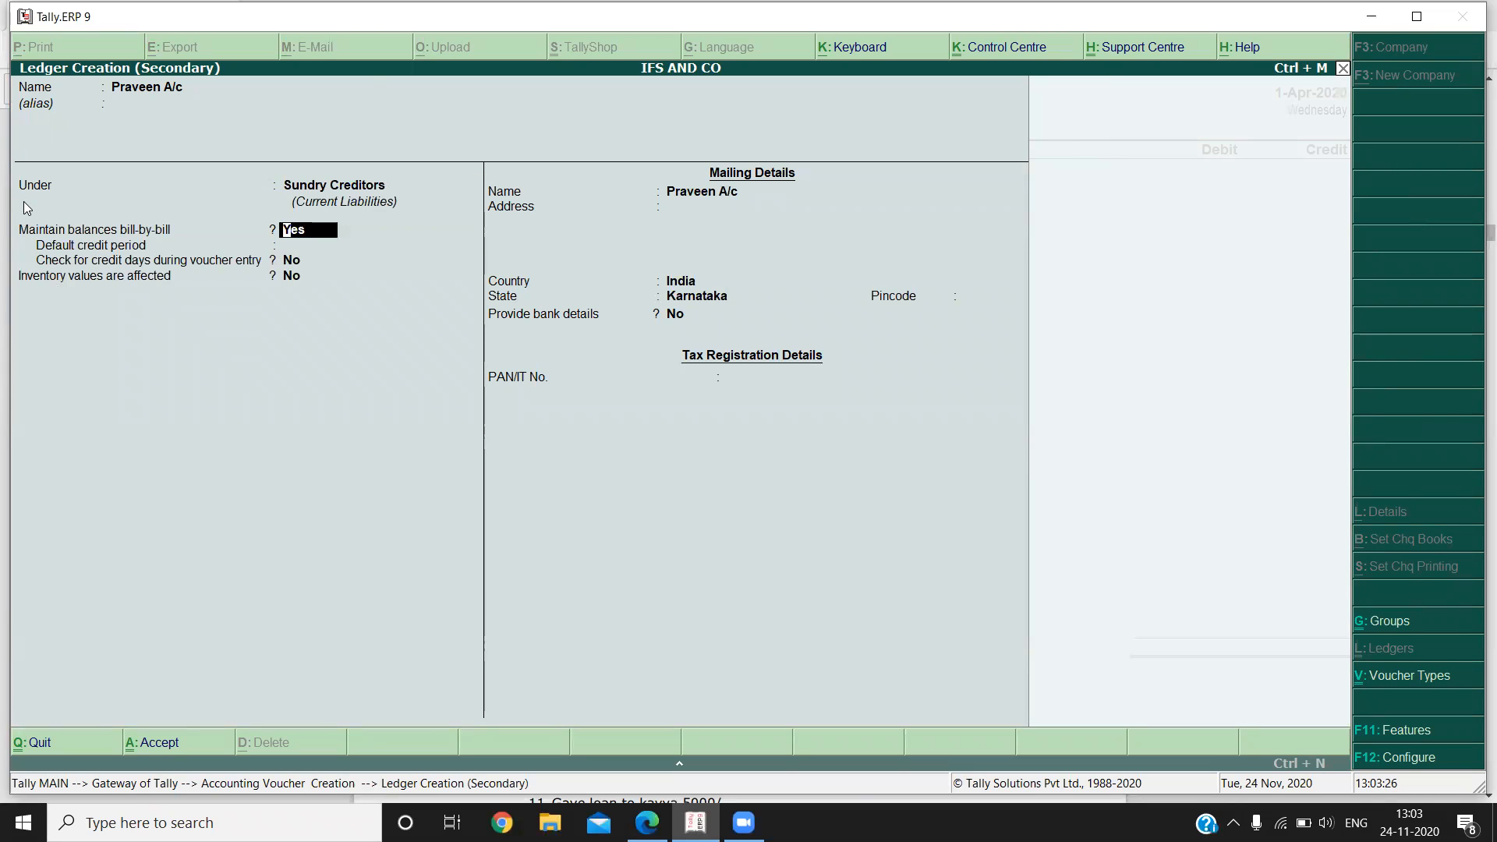
{"action": "key", "text": "ctrl+a"}
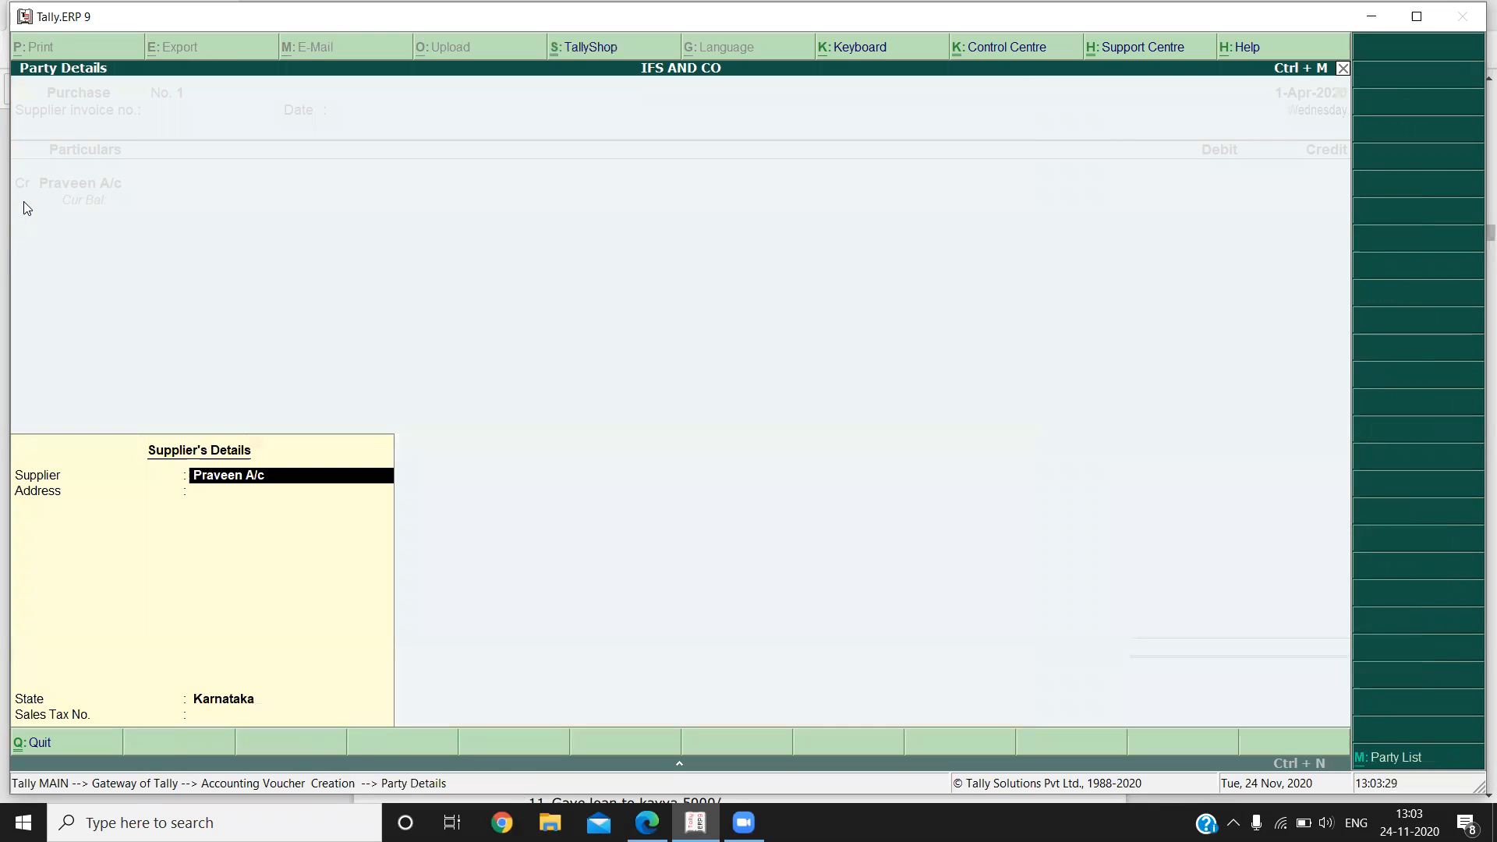
Accept the supplier's details, credit the supplier with the 20000 given in the notes PDF, and allocate it as a New Ref bill.
{"action": "key", "text": "Return"}
{"action": "key", "text": "Return"}
{"action": "key", "text": "Return"}
{"action": "key", "text": "Return"}
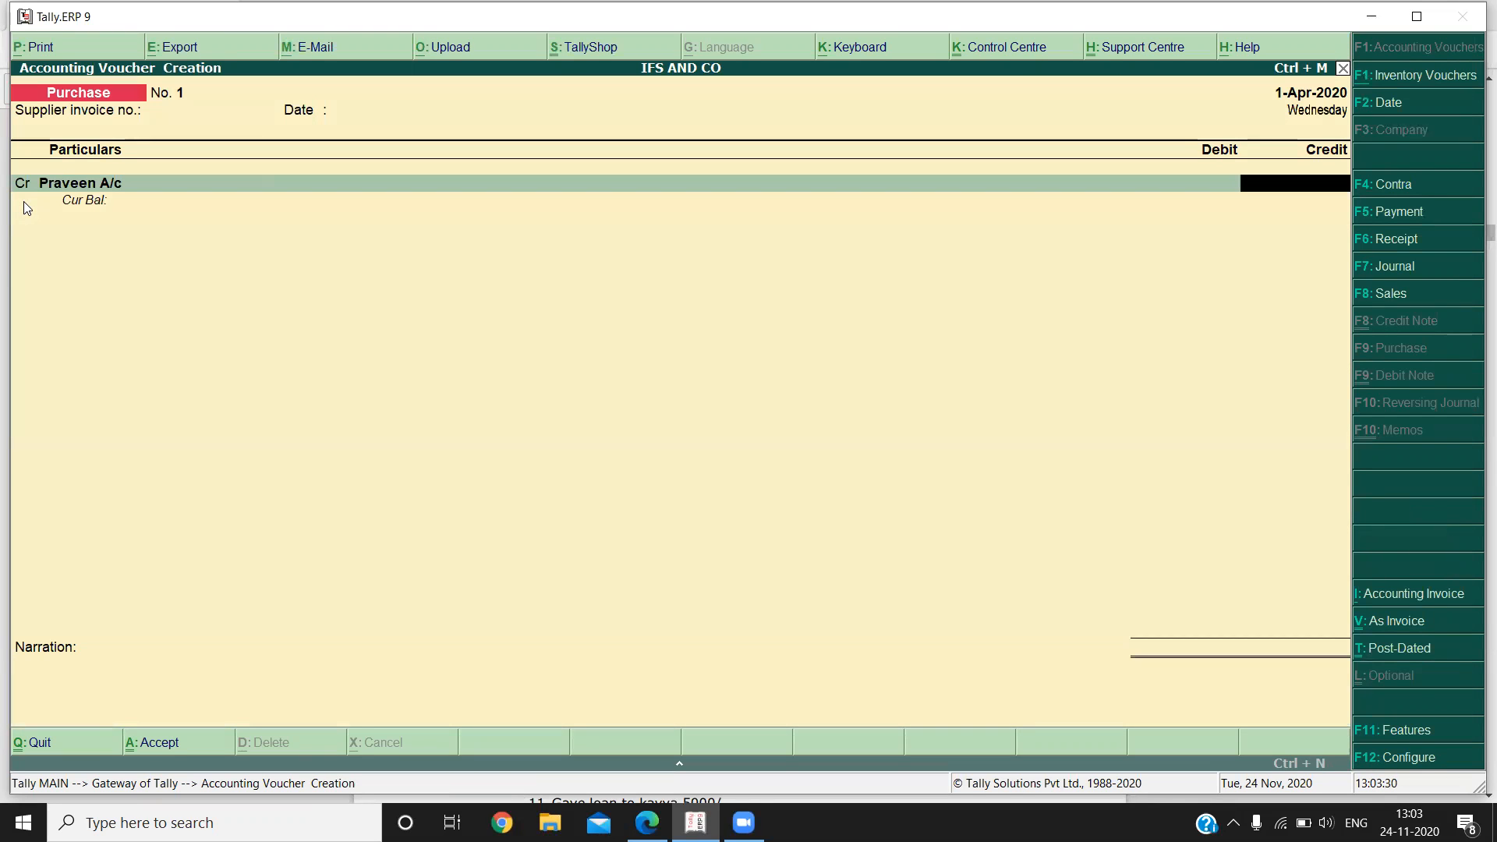
{"action": "key", "text": "alt+Tab"}
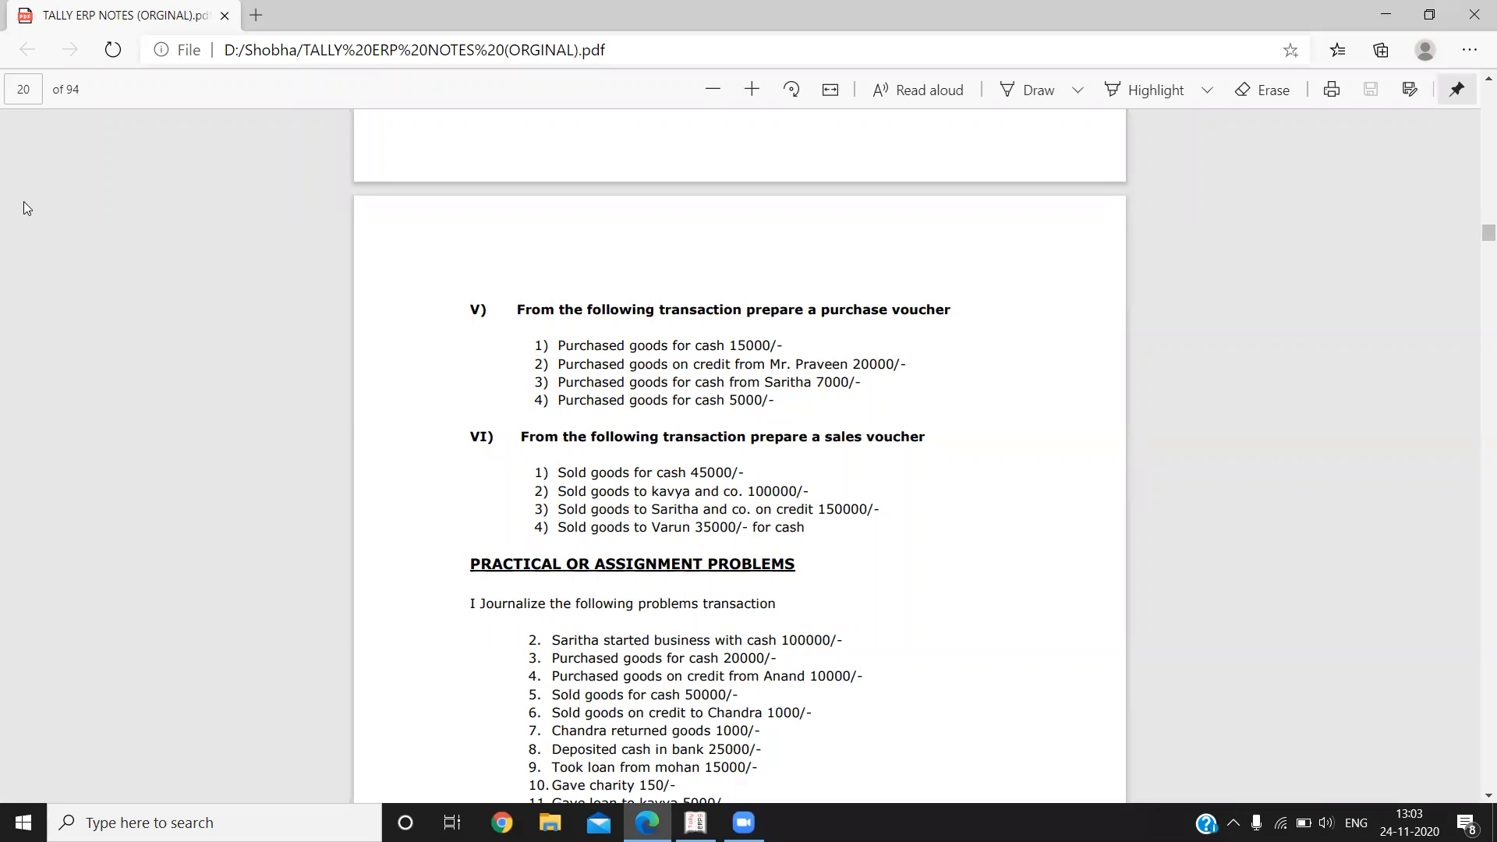
{"action": "key", "text": "alt+Tab"}
{"action": "type", "text": "20000"}
{"action": "key", "text": "Return"}
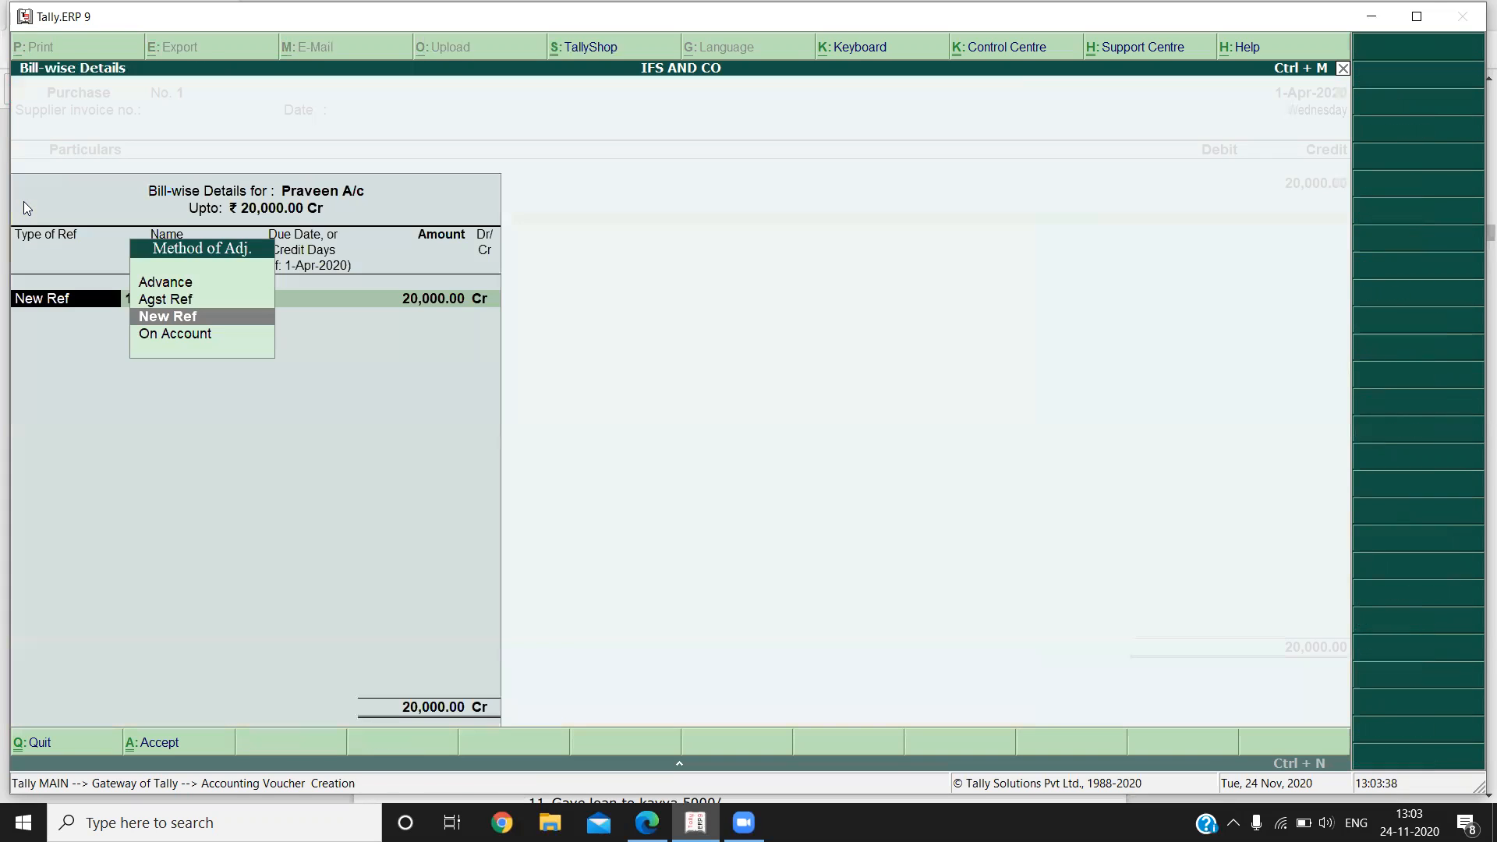
{"action": "key", "text": "Return"}
{"action": "key", "text": "Return"}
{"action": "key", "text": "Return"}
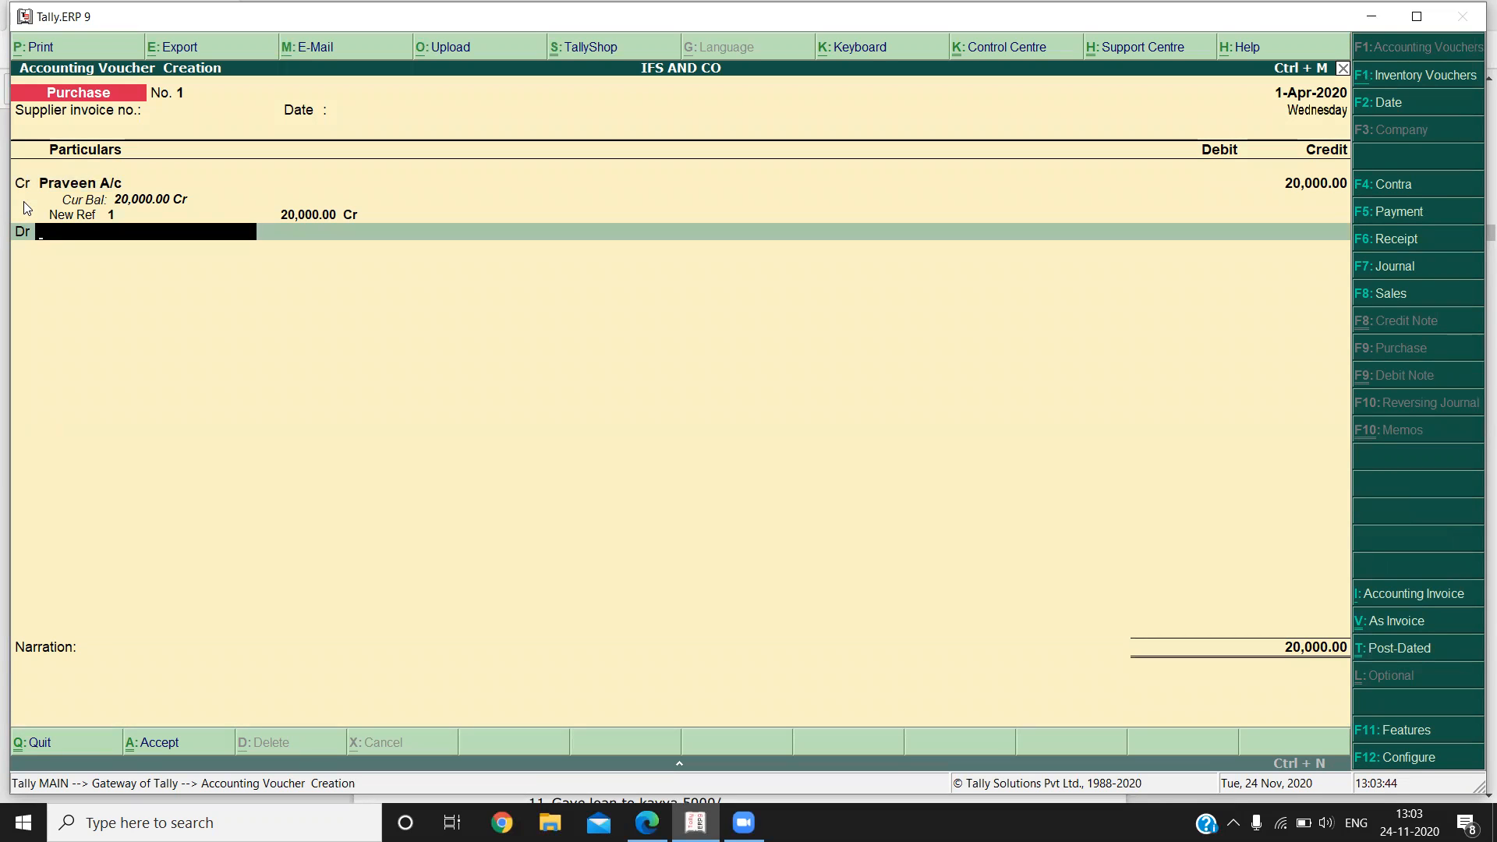
Create a Purchase A/c ledger under Purchase Accounts and debit it with 20,000 in the purchase voucher.
{"action": "key", "text": "alt+c"}
{"action": "type", "text": "Purchase A/c"}
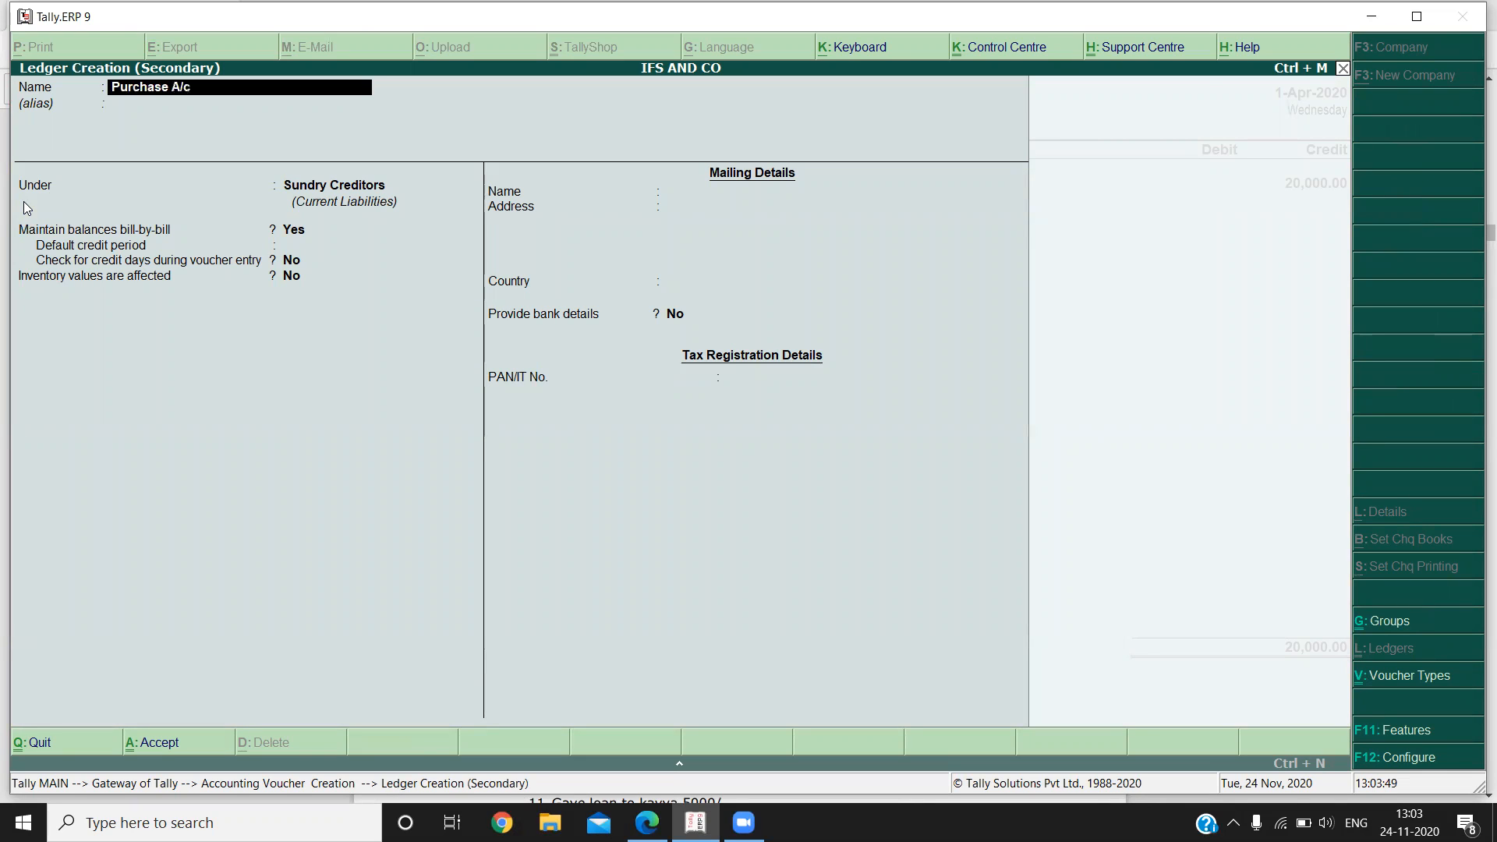
{"action": "key", "text": "Return"}
{"action": "key", "text": "Return"}
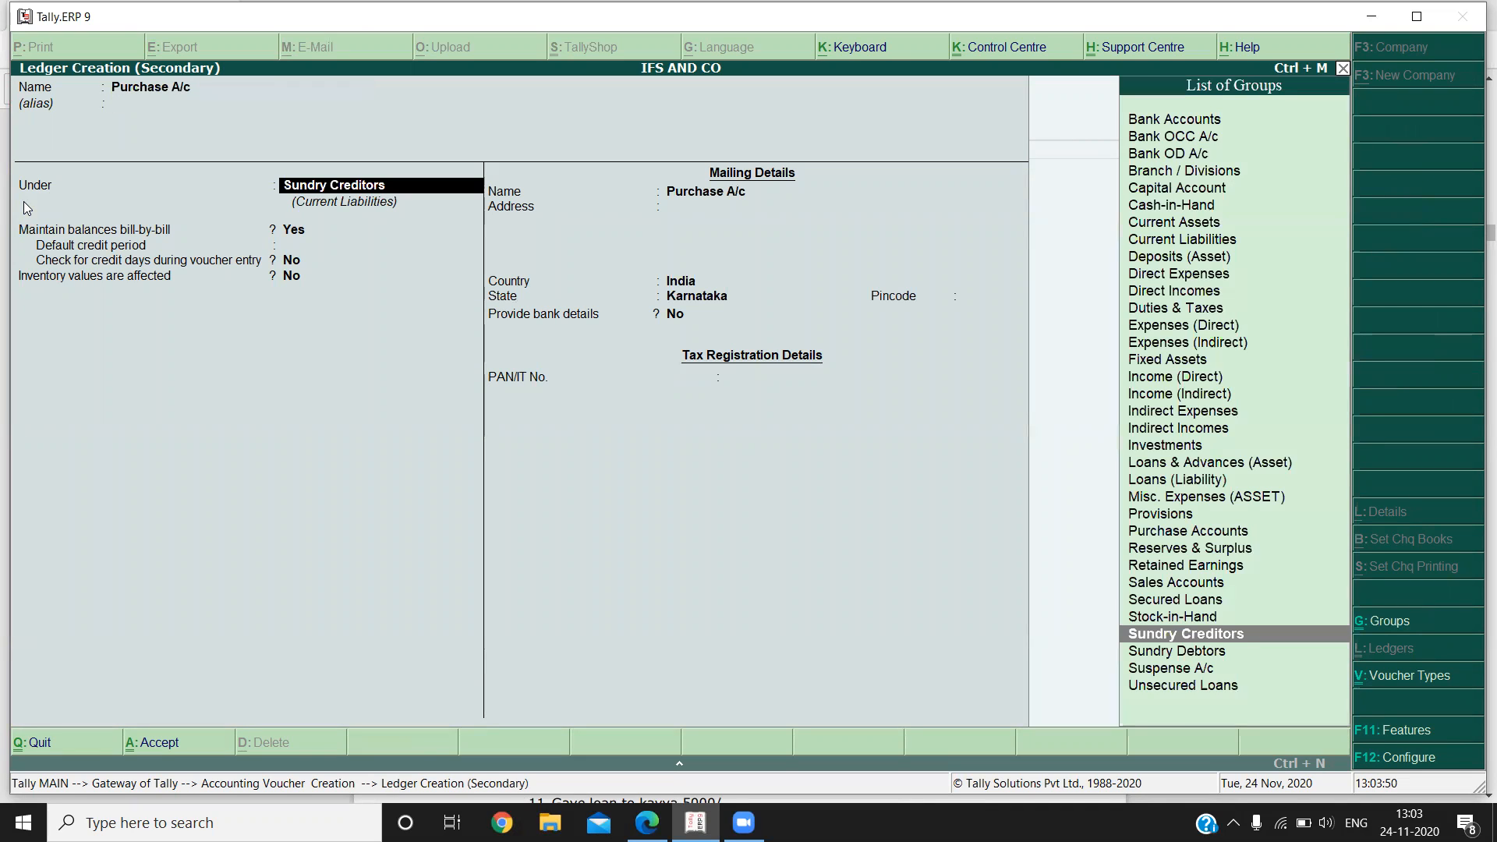
{"action": "type", "text": "Pu"}
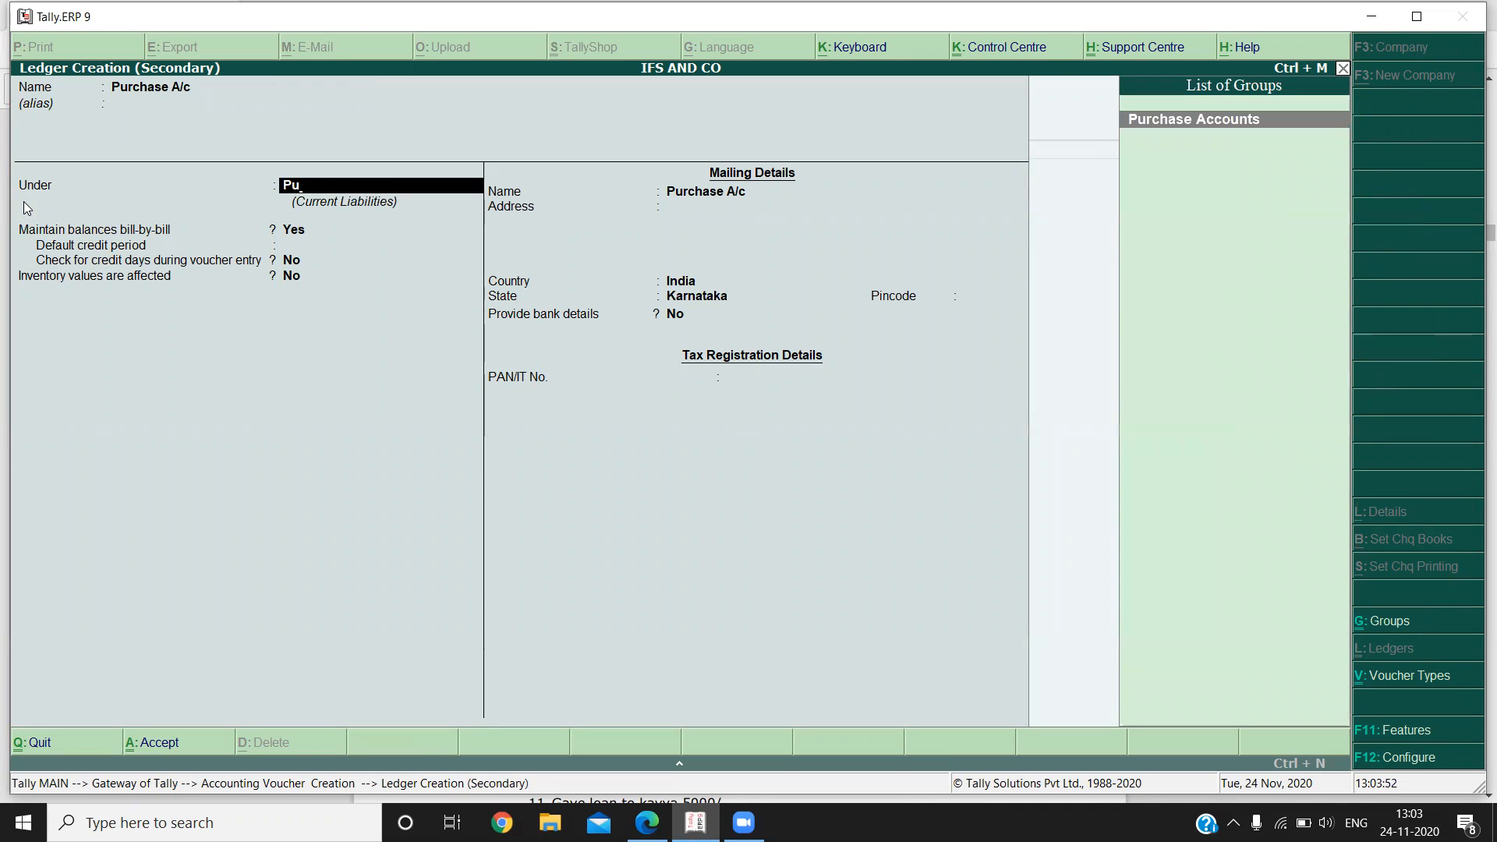
{"action": "key", "text": "Return"}
{"action": "key", "text": "ctrl+a"}
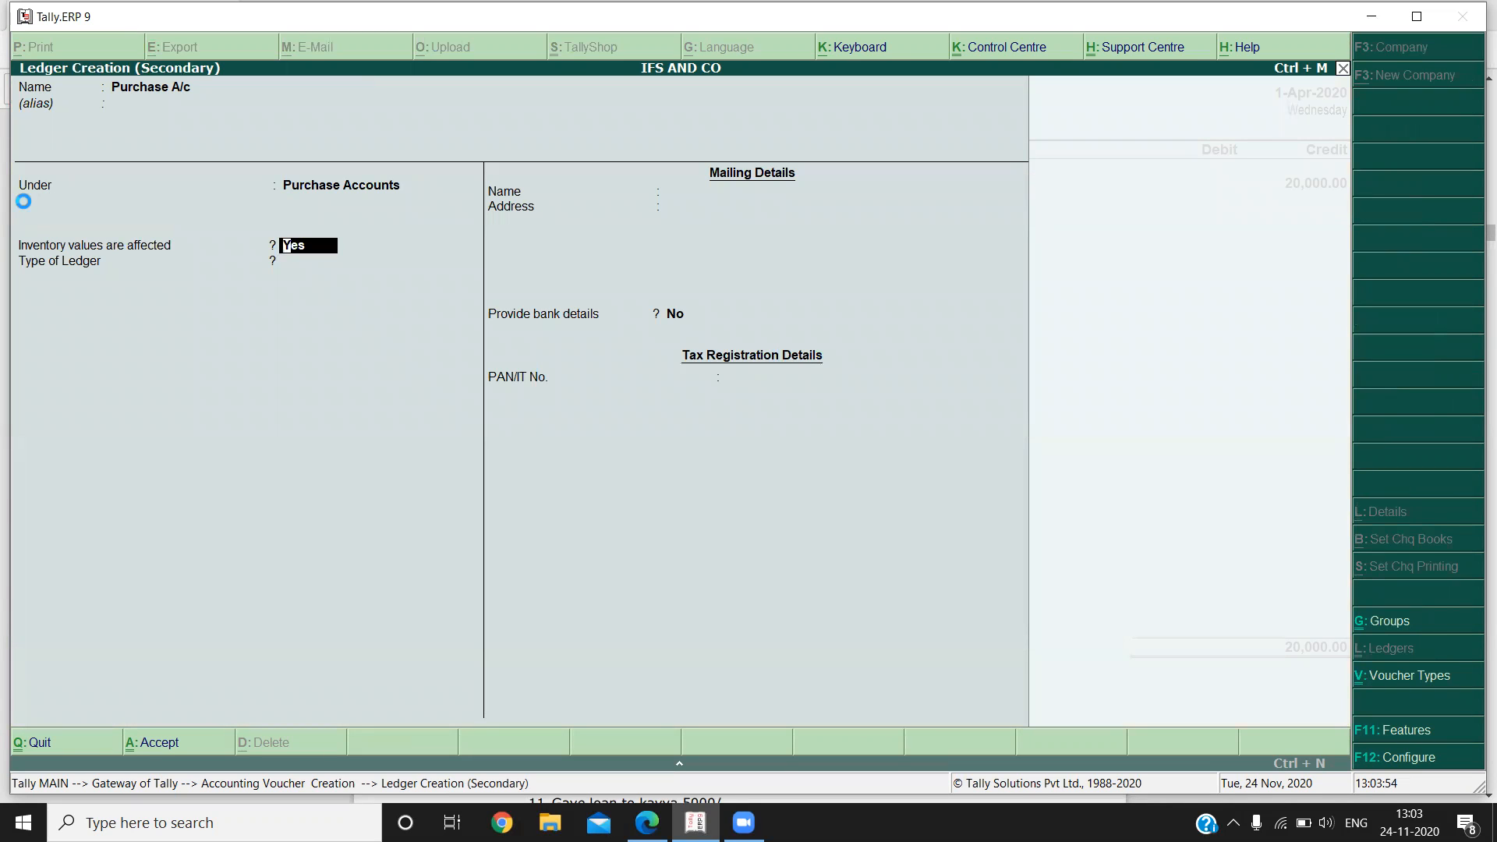
{"action": "key", "text": "Return"}
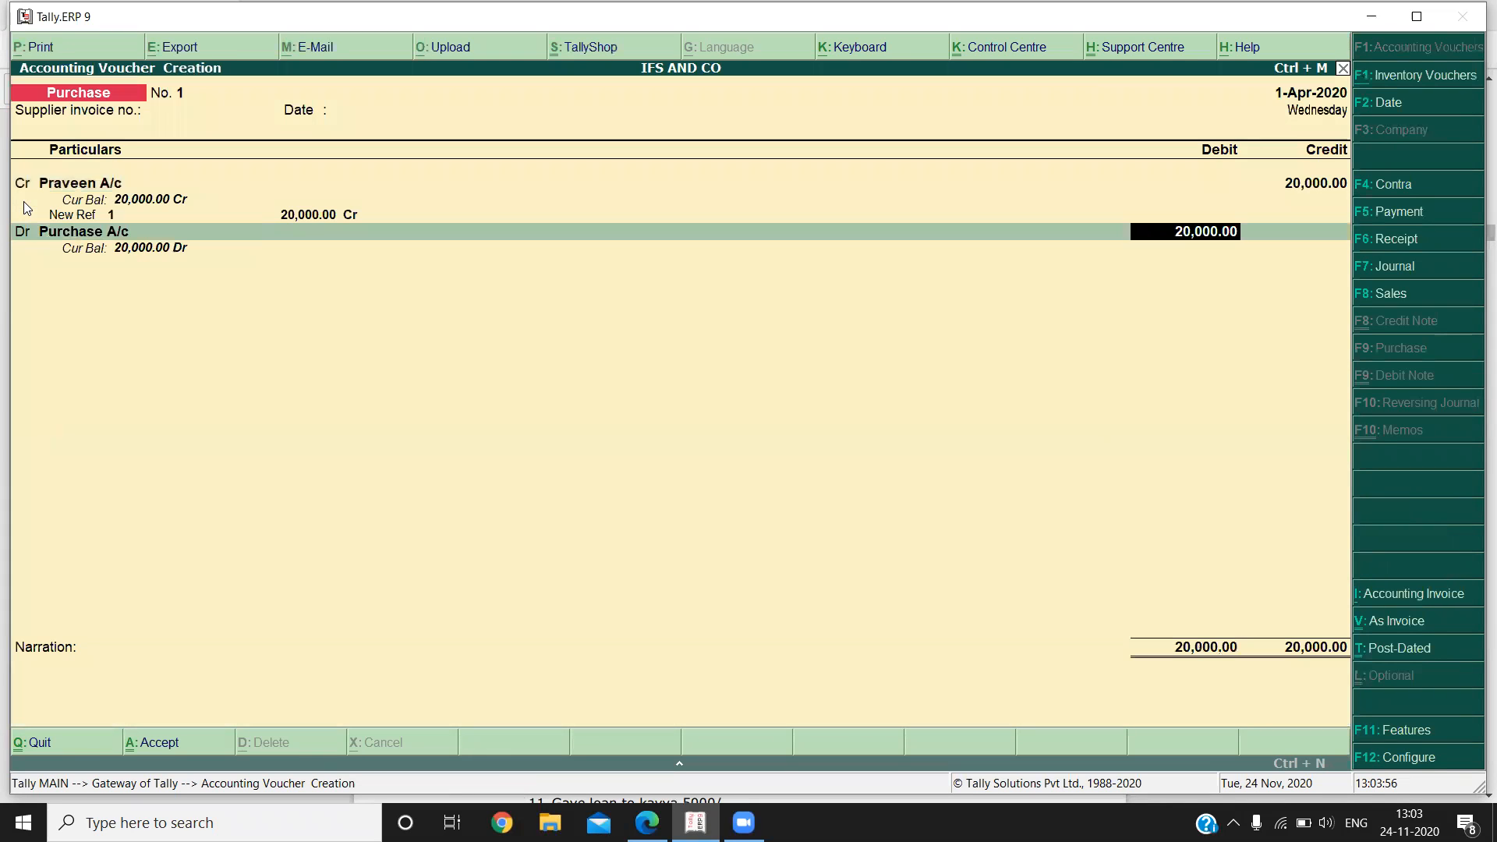
{"action": "key", "text": "Return"}
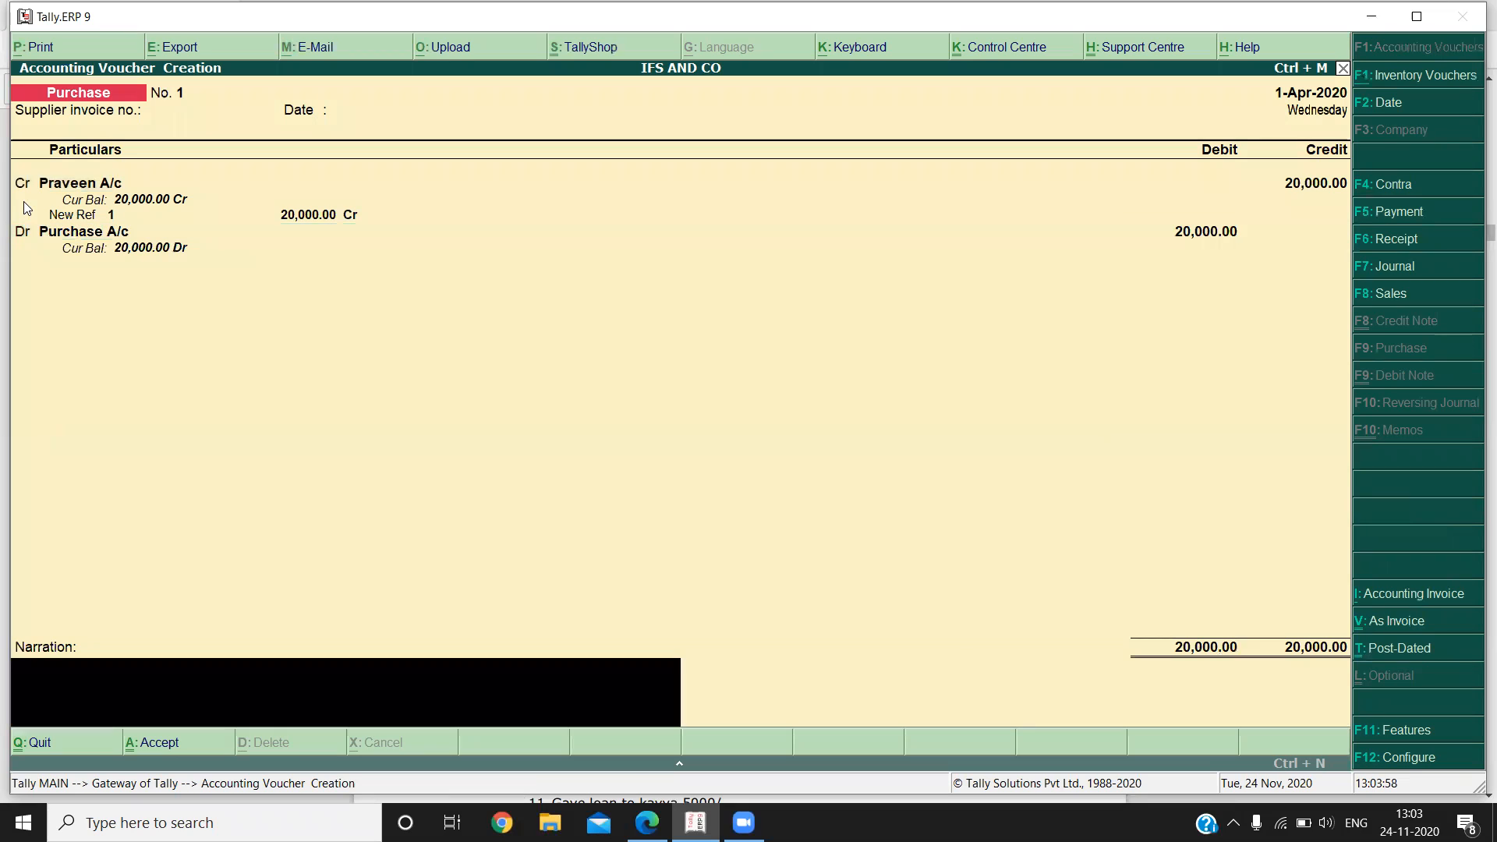
Enter the narration "purchase goods from" followed by the supplier's name and accept the purchase voucher.
{"action": "type", "text": "purchase goods"}
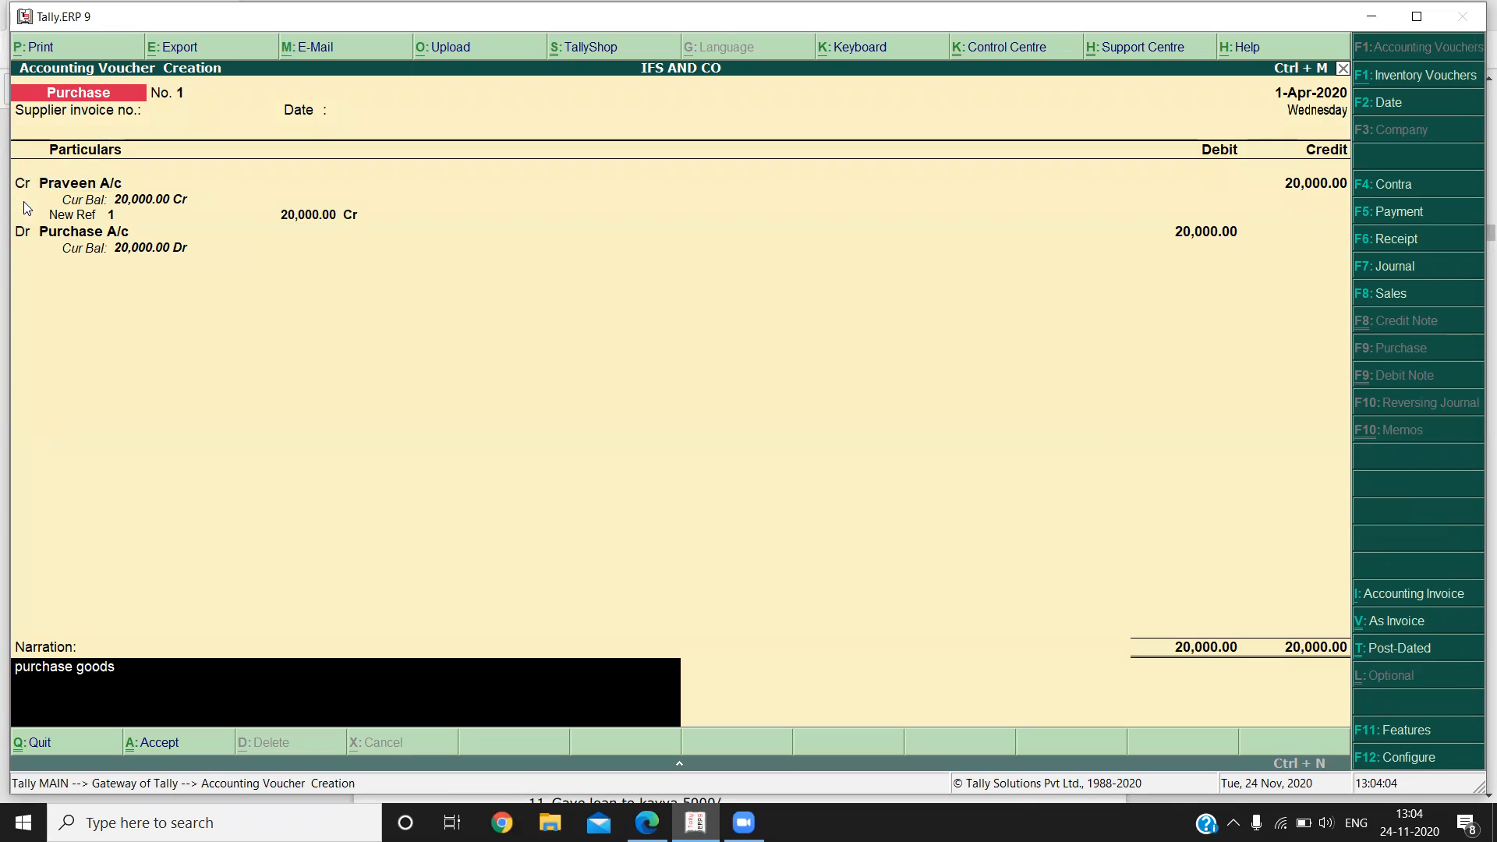
{"action": "type", "text": " from preen"}
{"action": "key", "text": "BackSpace"}
{"action": "key", "text": "BackSpace"}
{"action": "key", "text": "BackSpace"}
{"action": "type", "text": "raveen"}
{"action": "key", "text": "Return"}
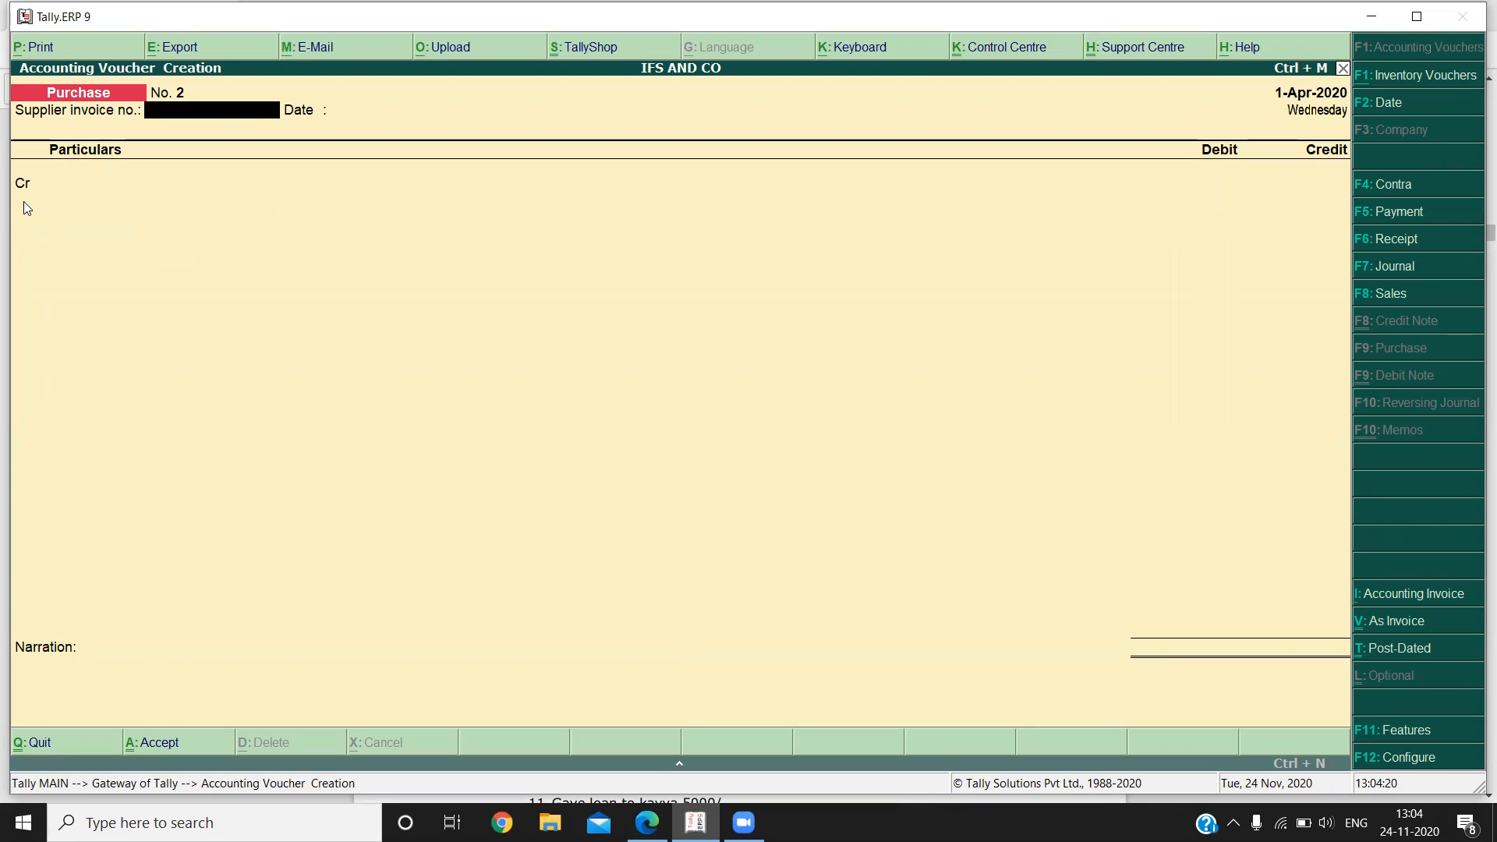
Start a sales voucher in voucher mode with a blank reference number, and check the section VI sales transactions in the notes PDF in Edge.
{"action": "left_click", "coordinate": [1391, 297]}
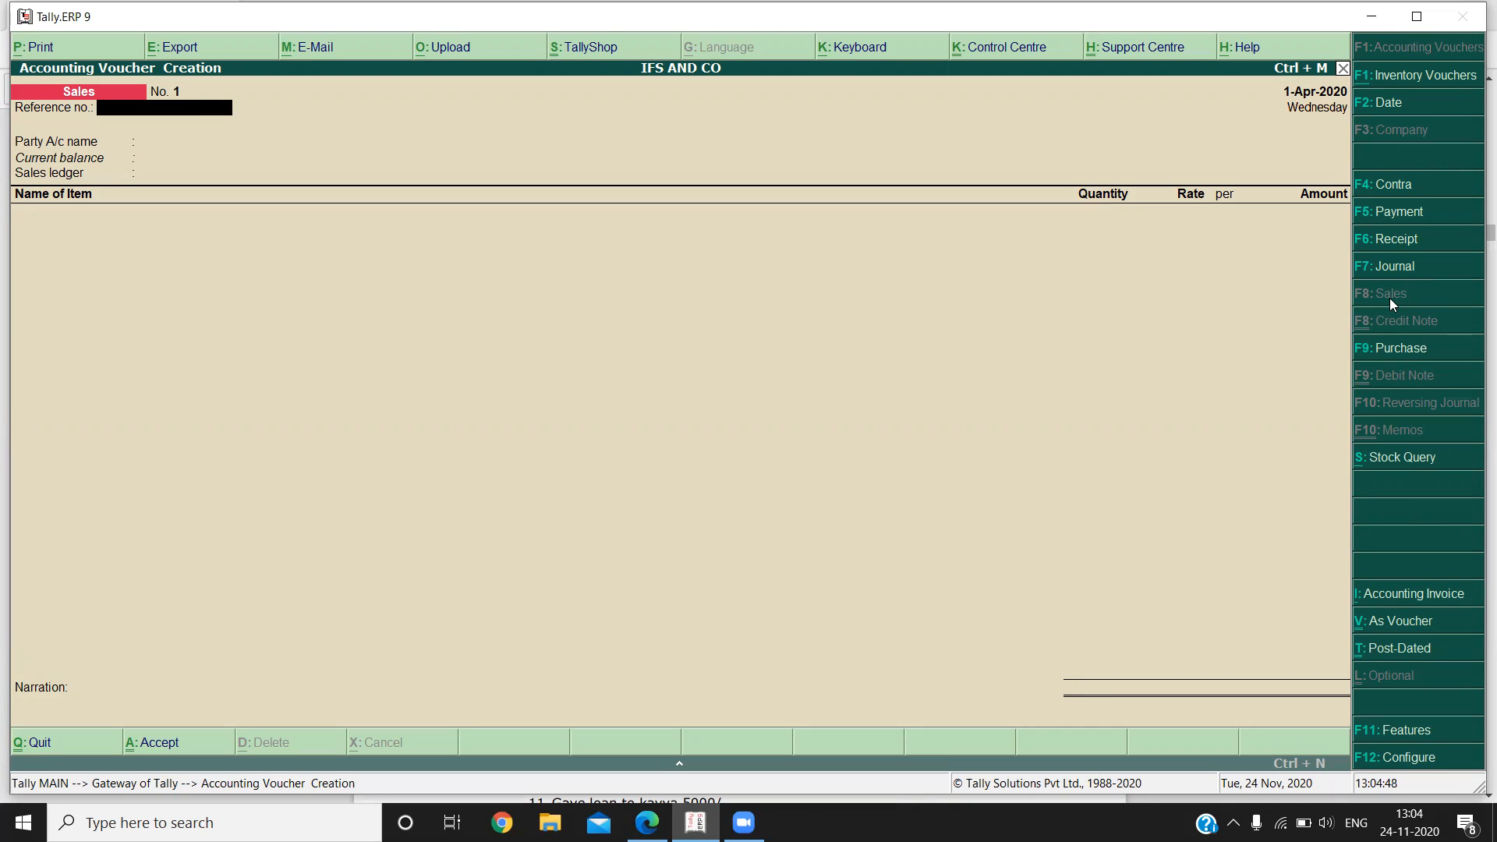
{"action": "left_click", "coordinate": [1394, 632]}
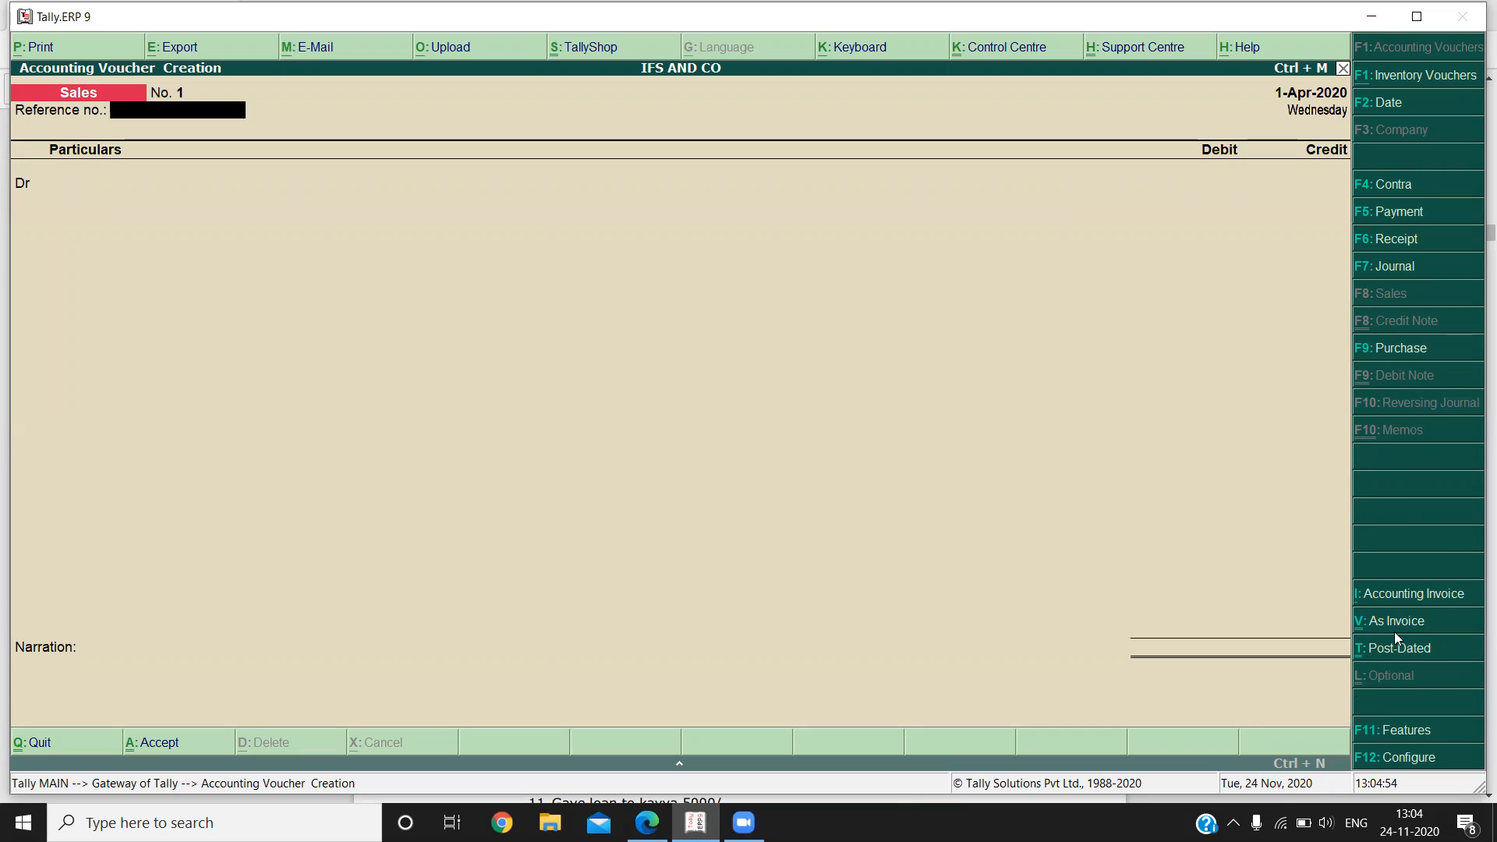
{"action": "key", "text": "Return"}
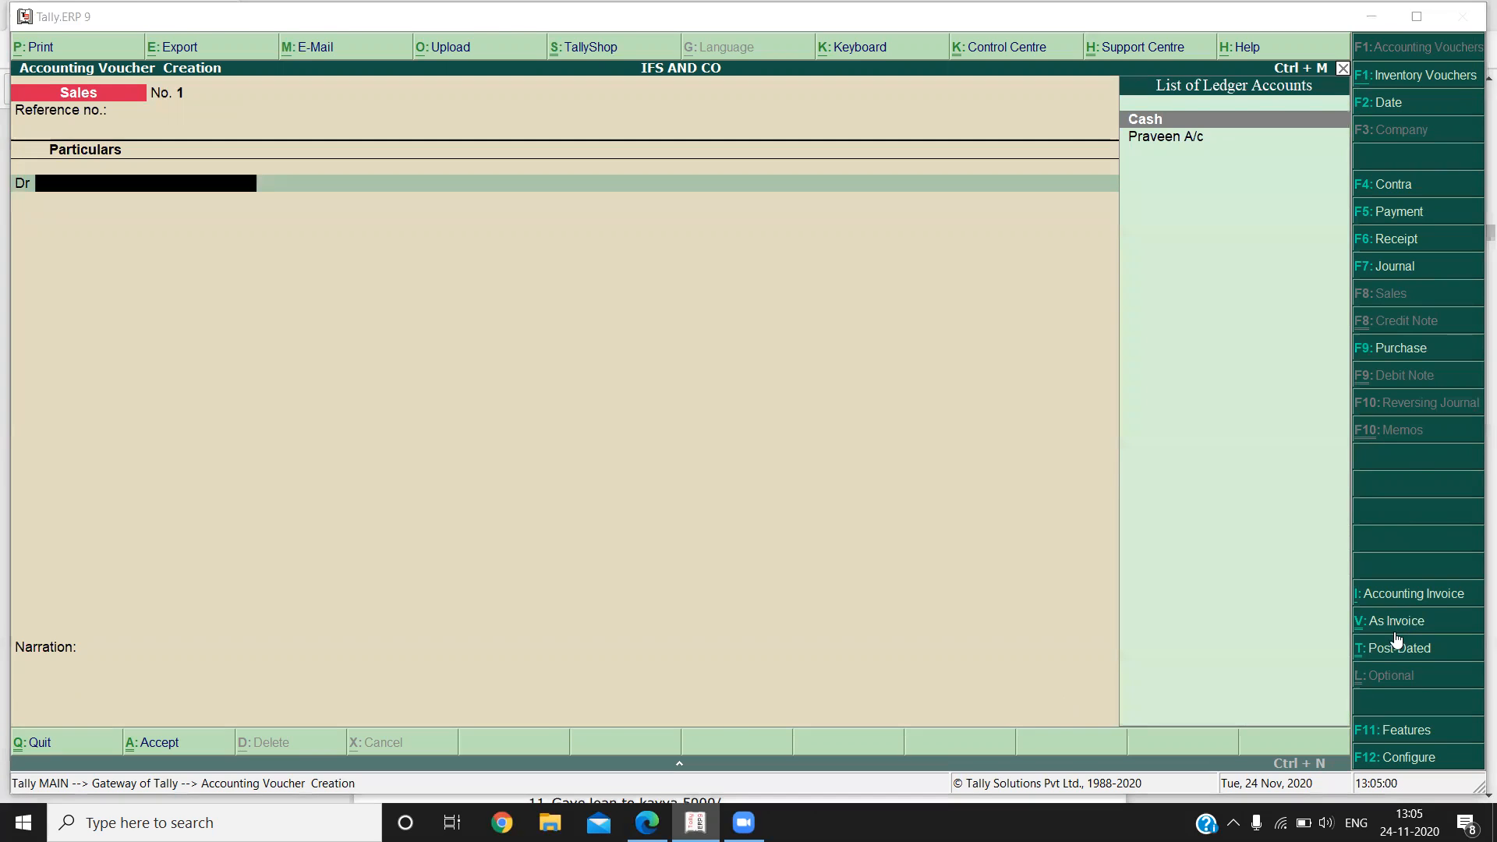
{"action": "key", "text": "alt+Tab"}
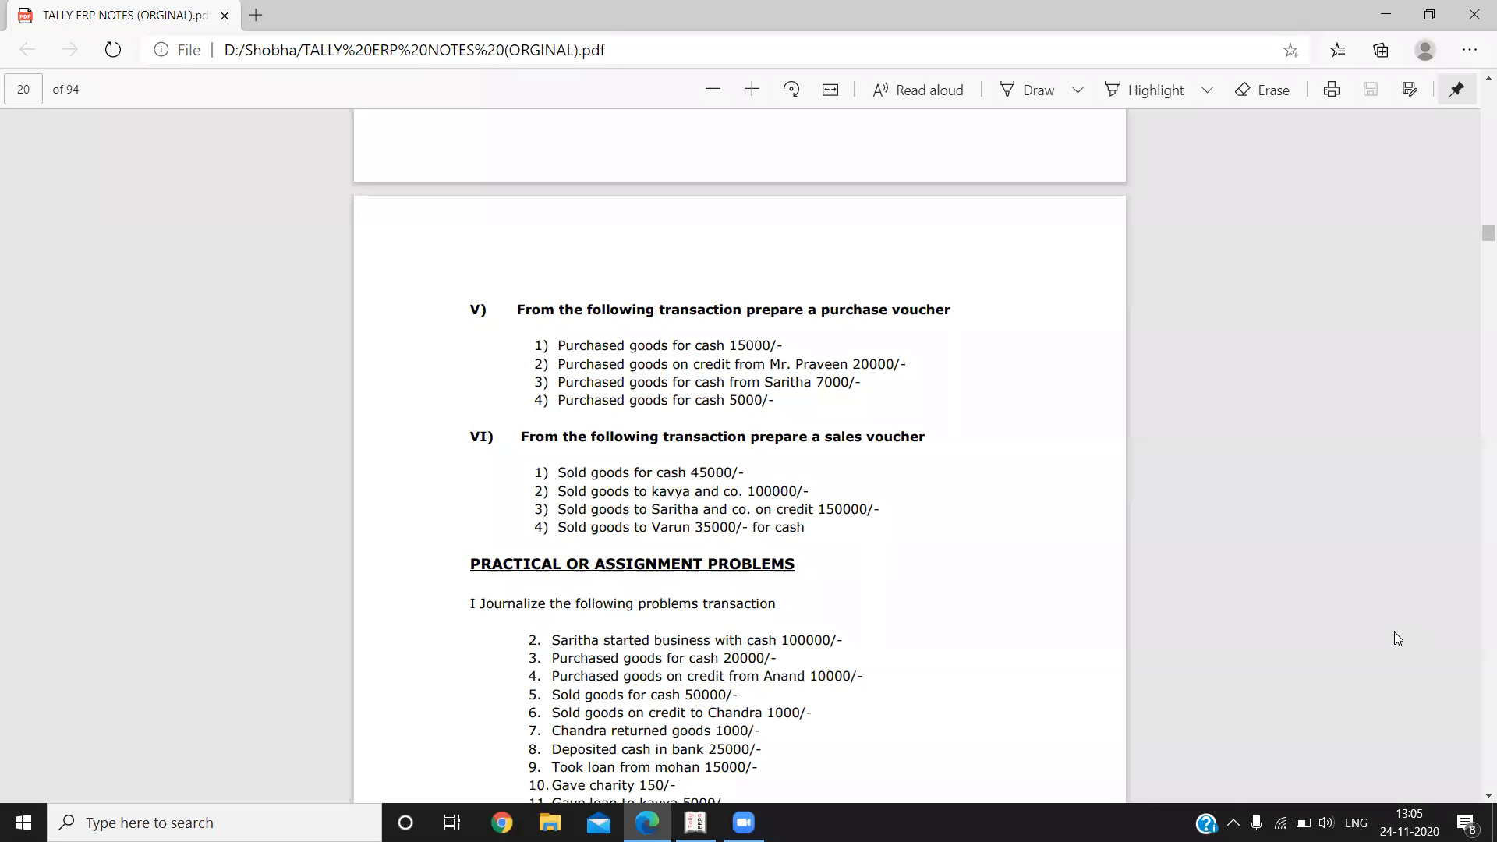
{"action": "scroll", "coordinate": [1394, 633], "scroll_direction": "down", "scroll_amount": 4}
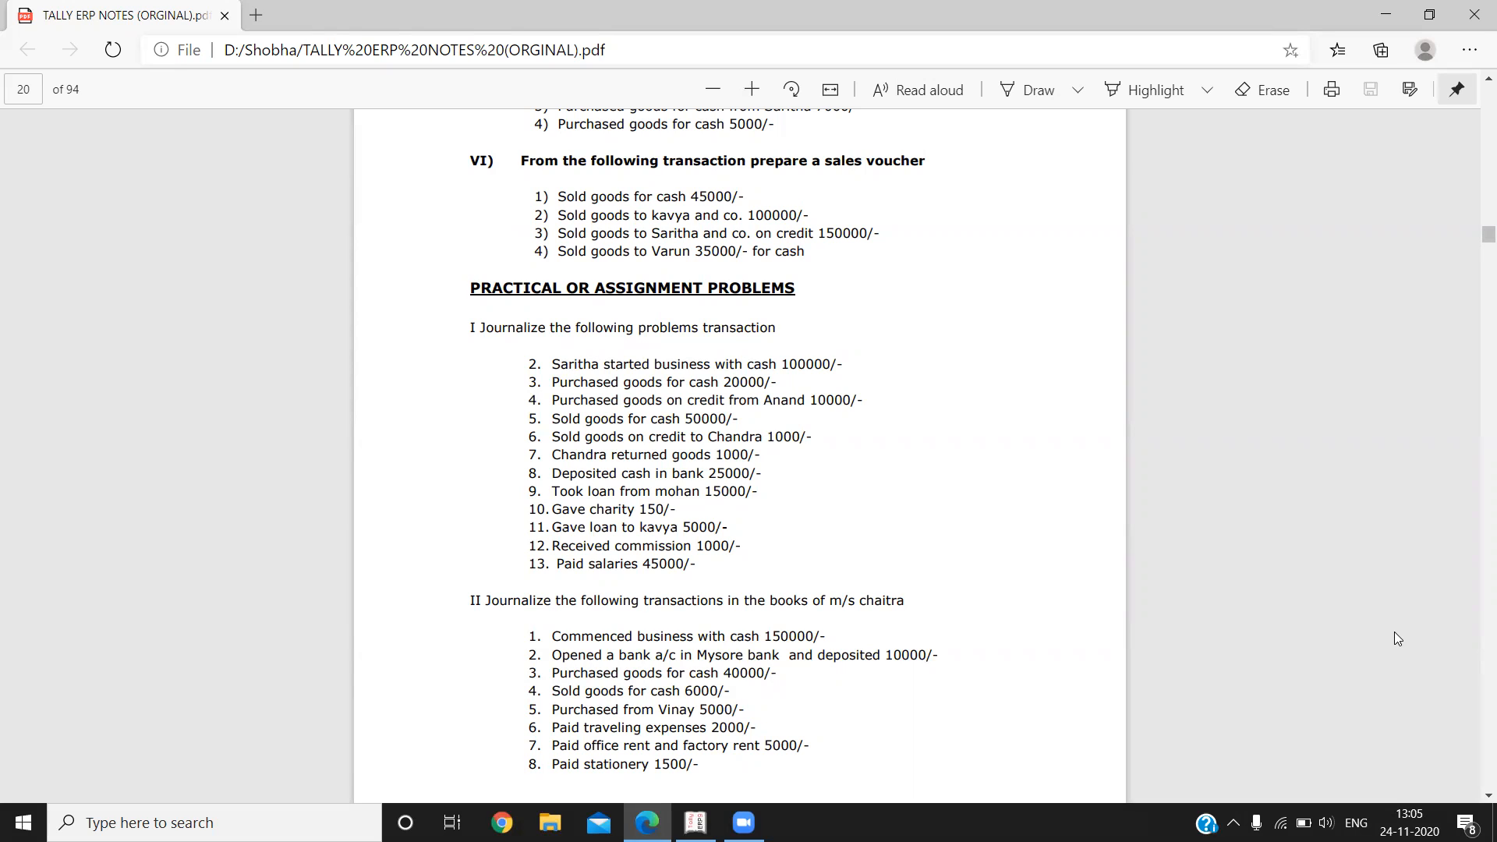
{"action": "key", "text": "alt+Tab"}
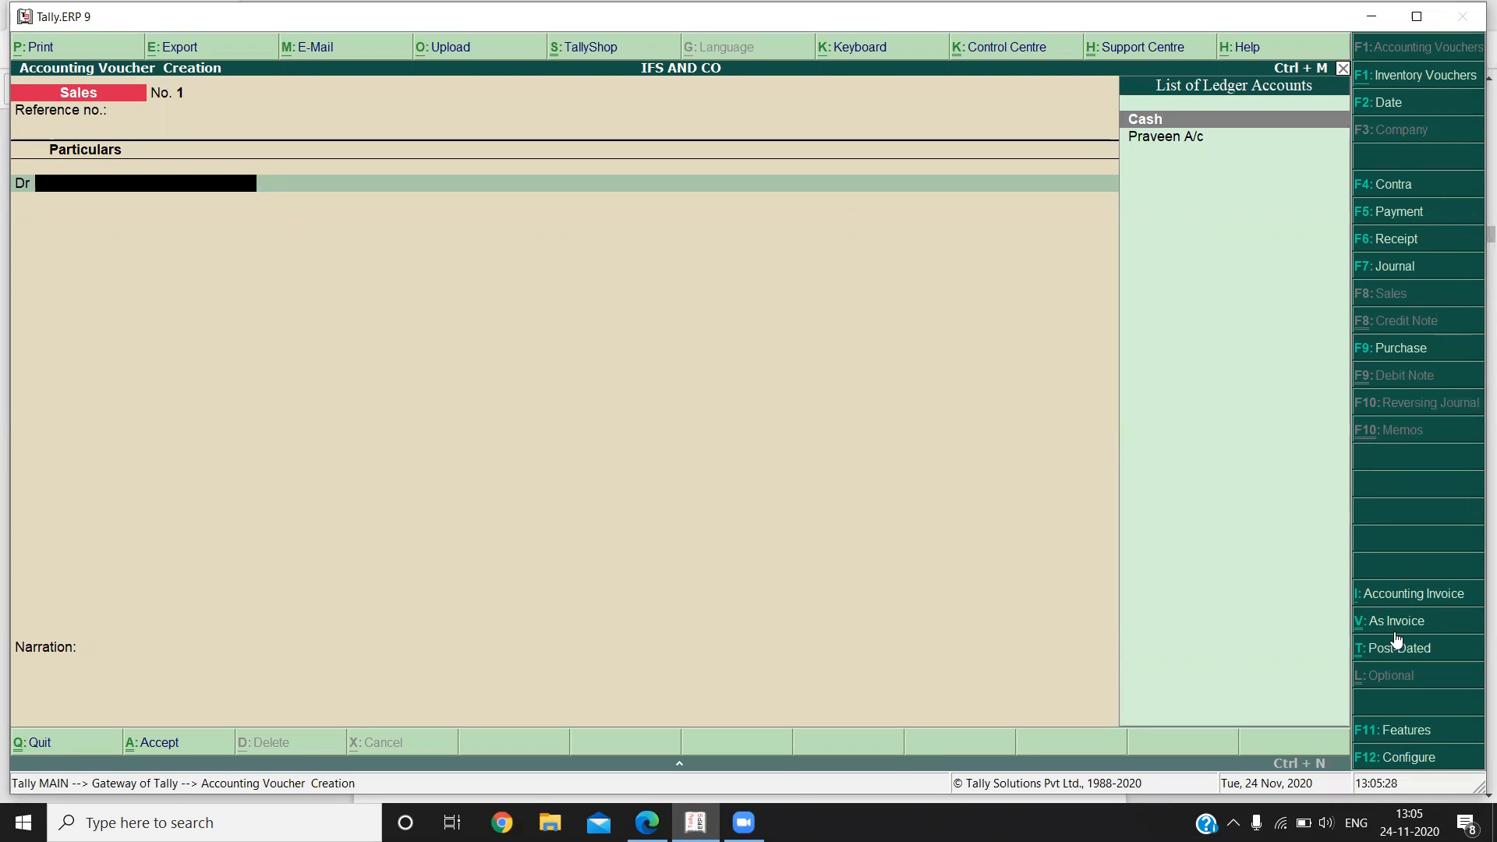
Create the ledger "Kavya and Co" under Sundry Debtors, keeping bill-by-bill balances at No and the default mailing details.
{"action": "key", "text": "alt+c"}
{"action": "type", "text": "Kav"}
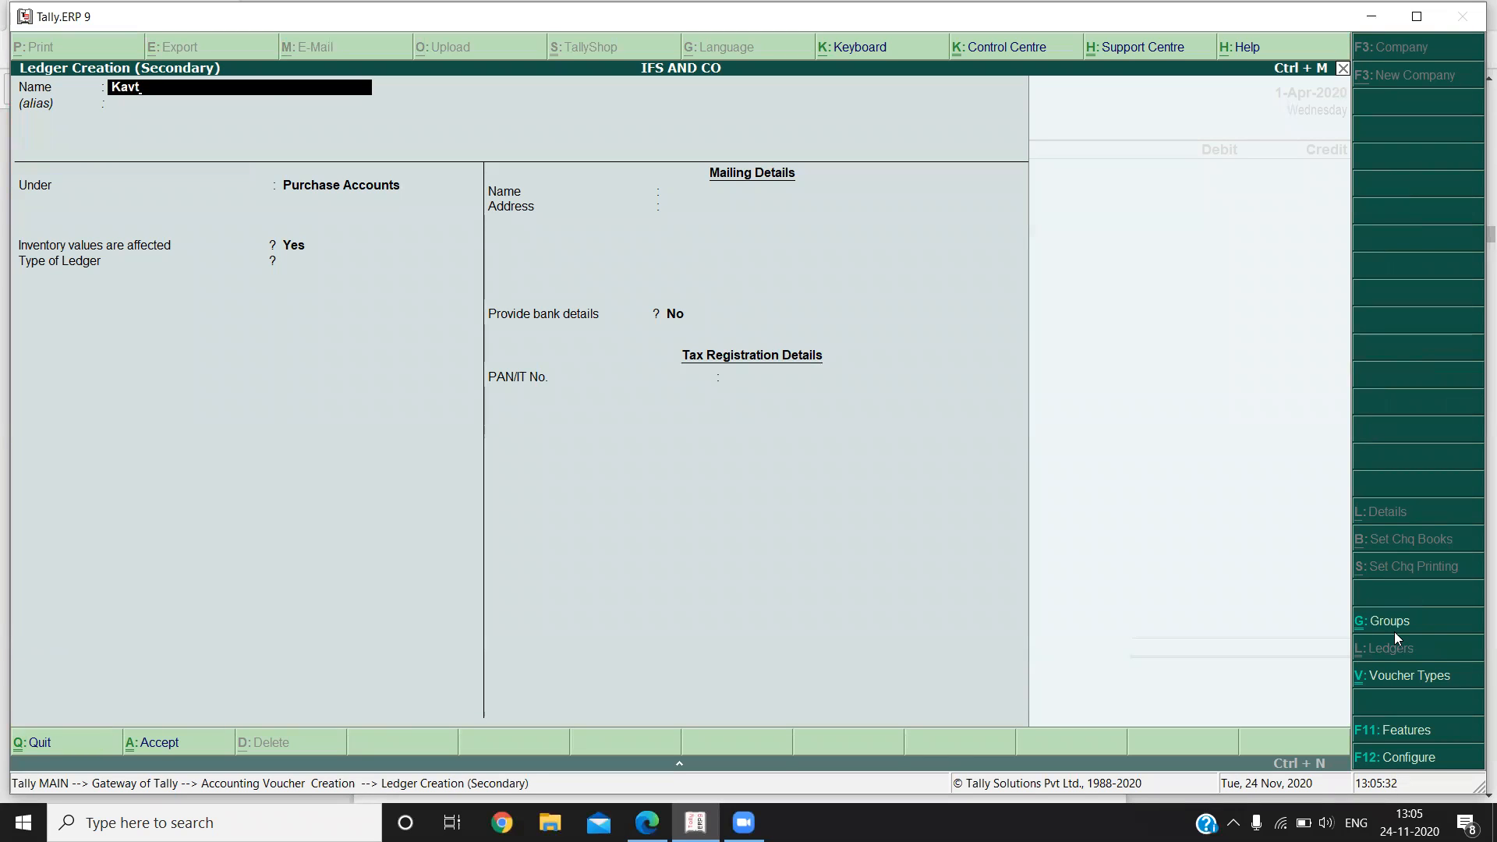
{"action": "type", "text": "ya and Co"}
{"action": "key", "text": "Return"}
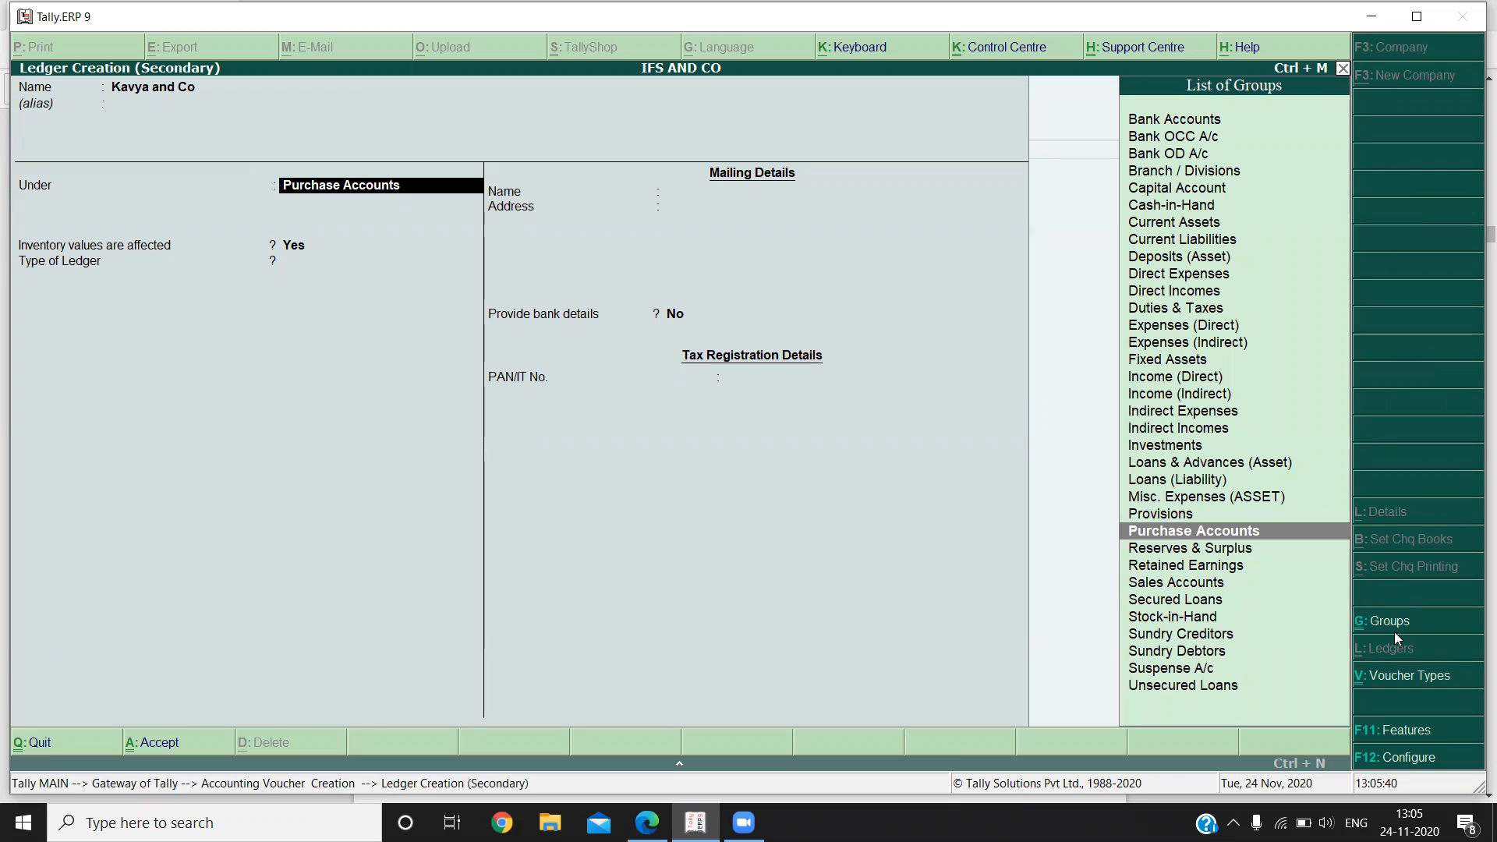
{"action": "type", "text": "Sun"}
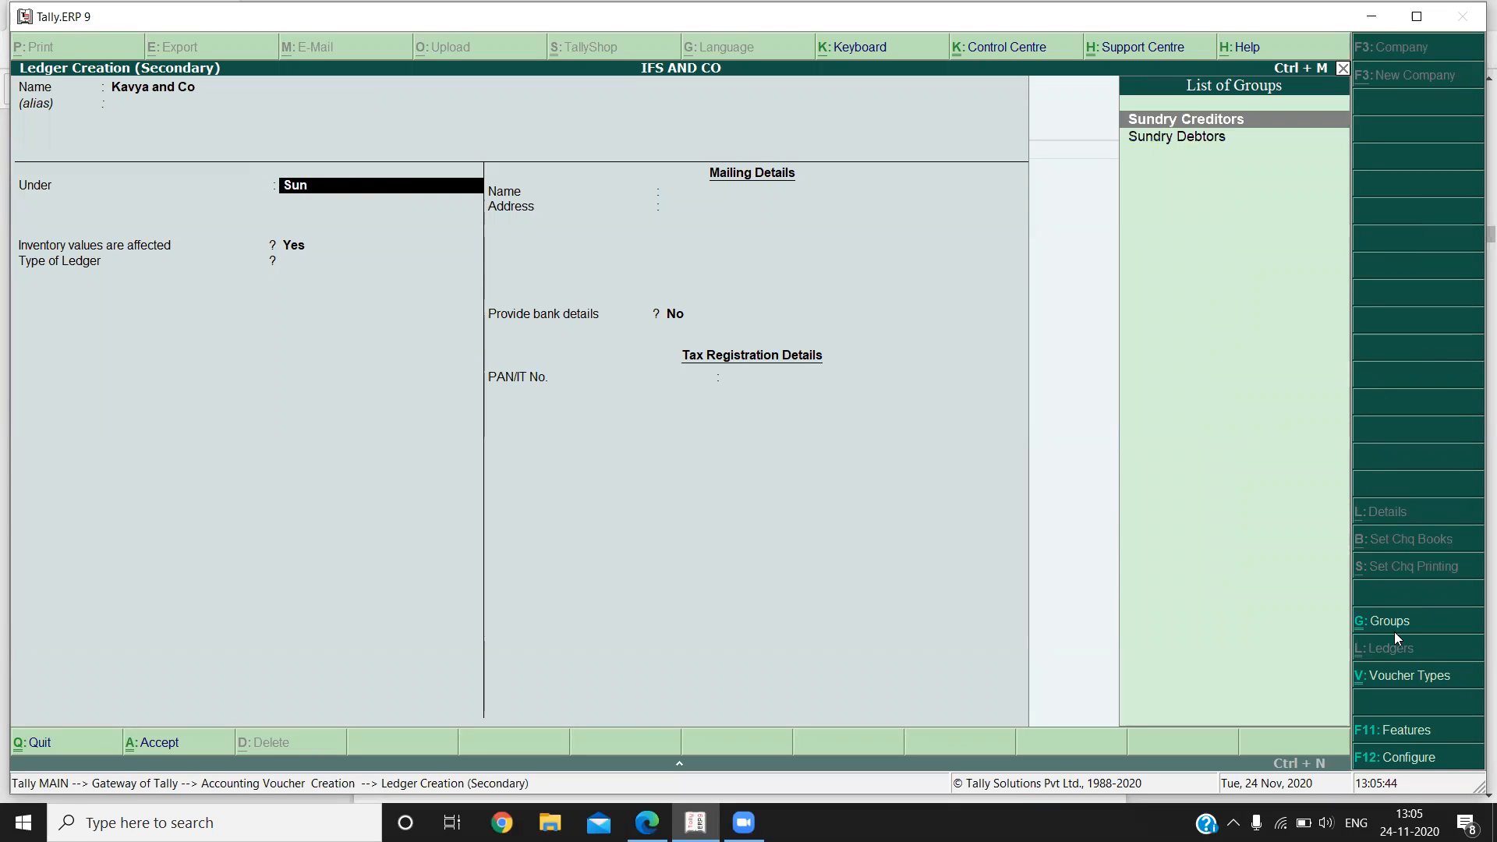
{"action": "key", "text": "Down"}
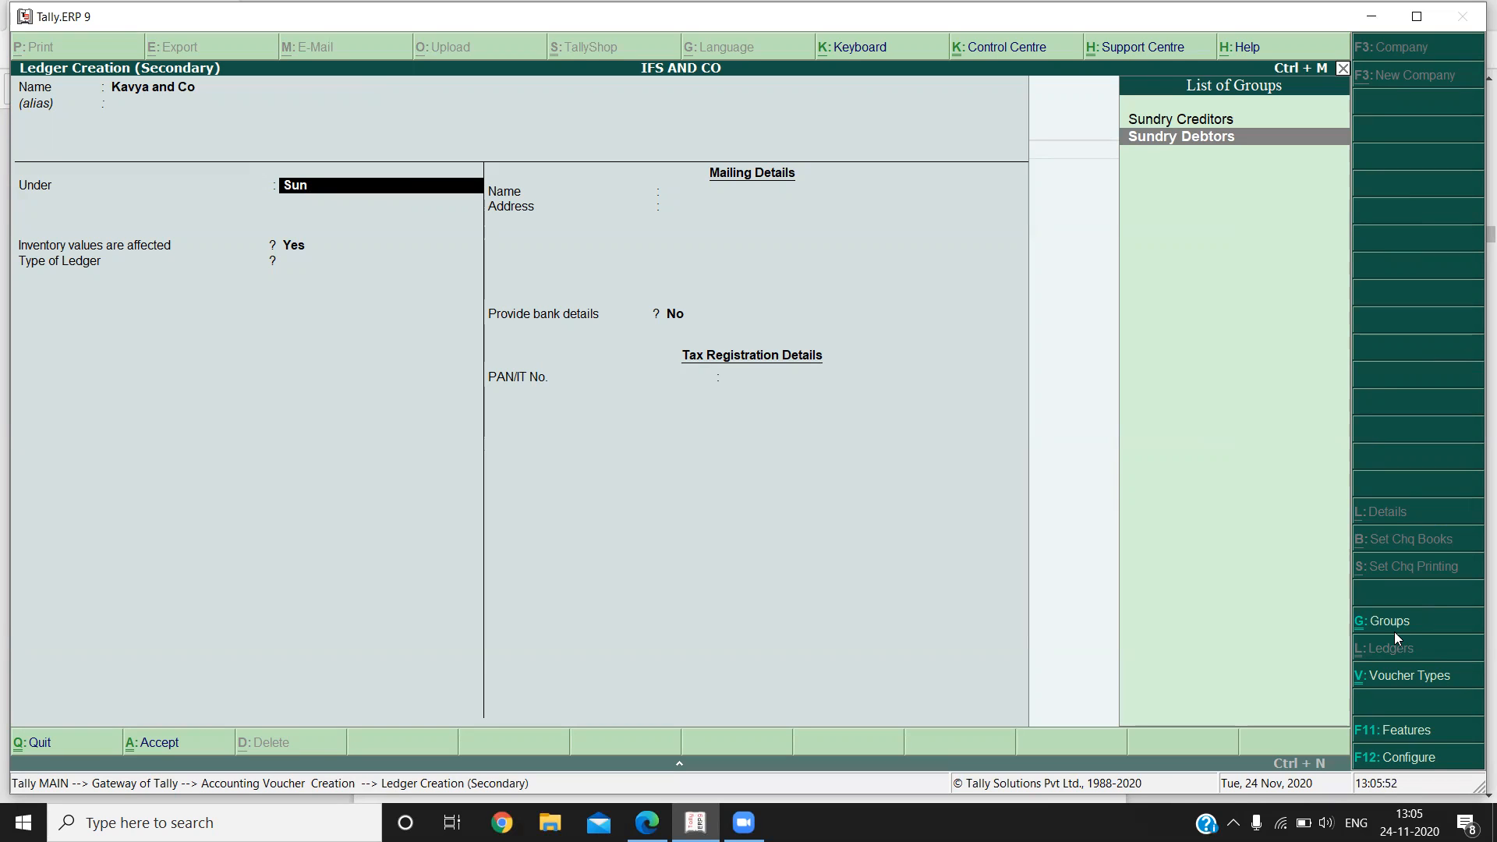
{"action": "key", "text": "Return"}
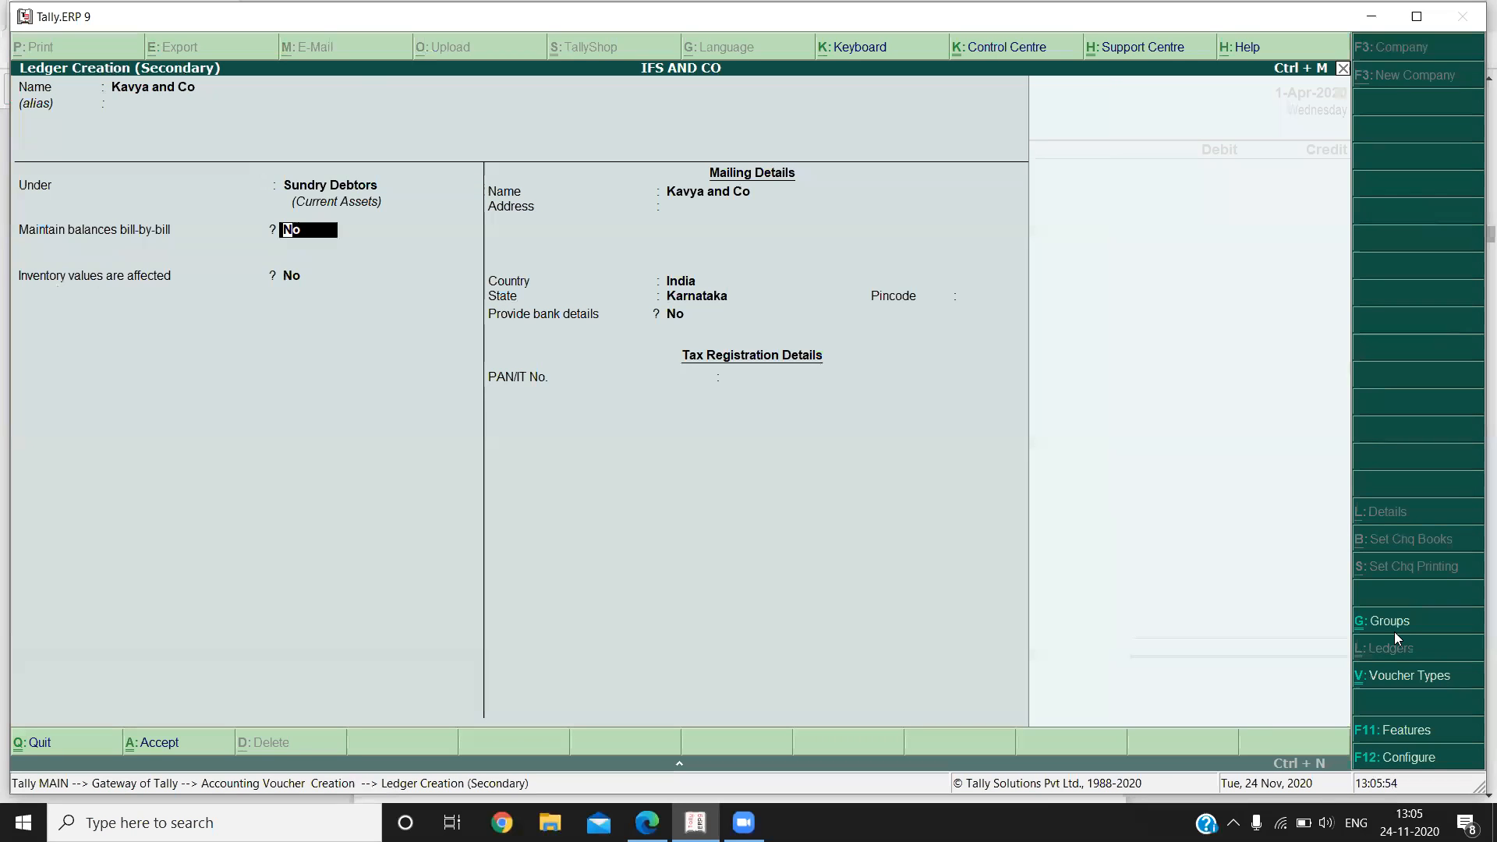
{"action": "key", "text": "Return"}
{"action": "key", "text": "Return"}
{"action": "key", "text": "Return"}
{"action": "key", "text": "Return"}
{"action": "key", "text": "Return"}
{"action": "key", "text": "Return"}
{"action": "key", "text": "Return"}
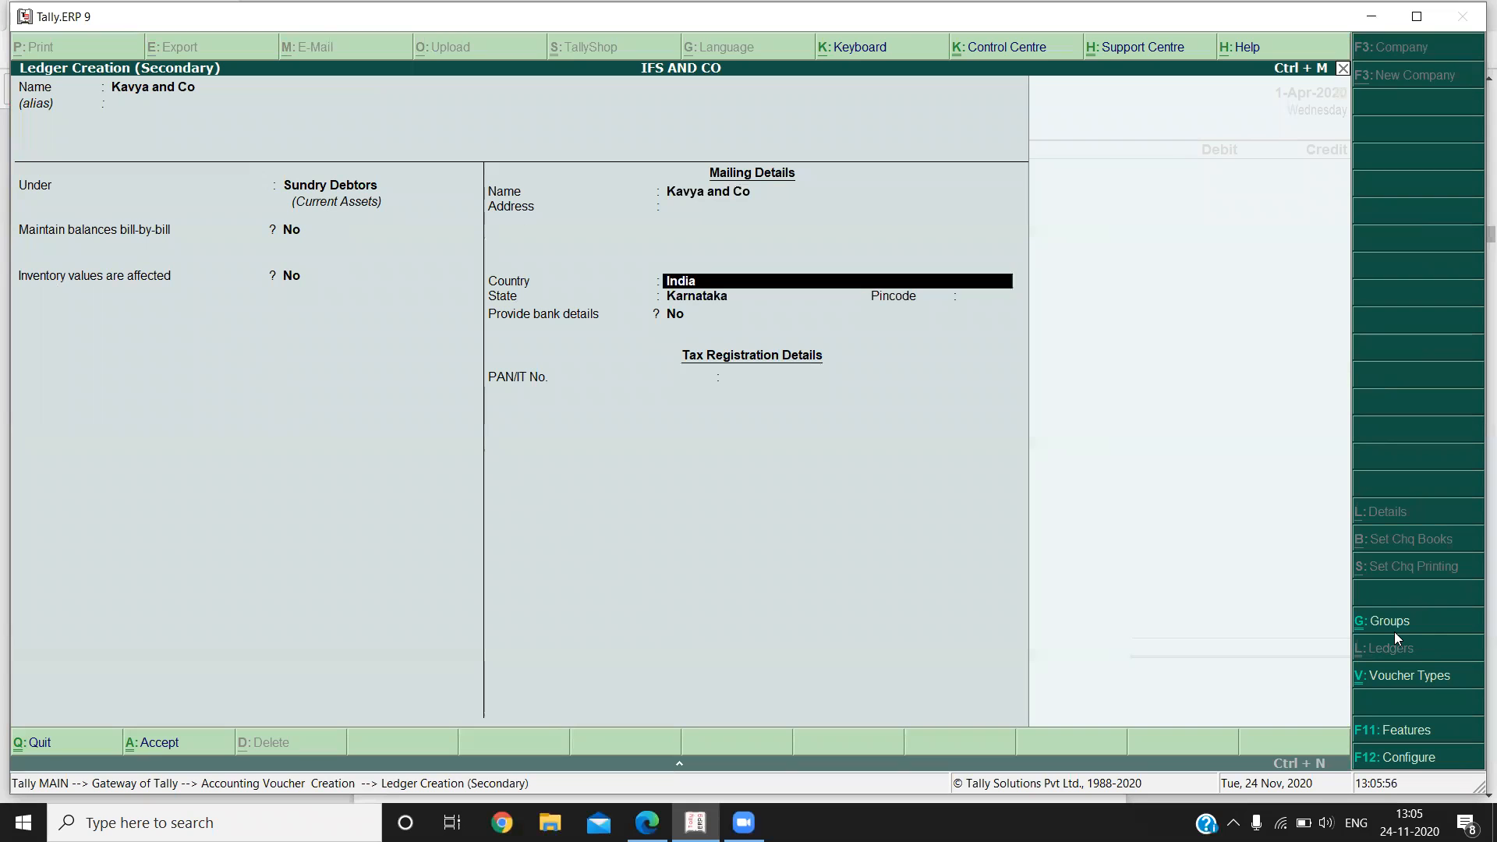
{"action": "key", "text": "Return"}
{"action": "key", "text": "Return"}
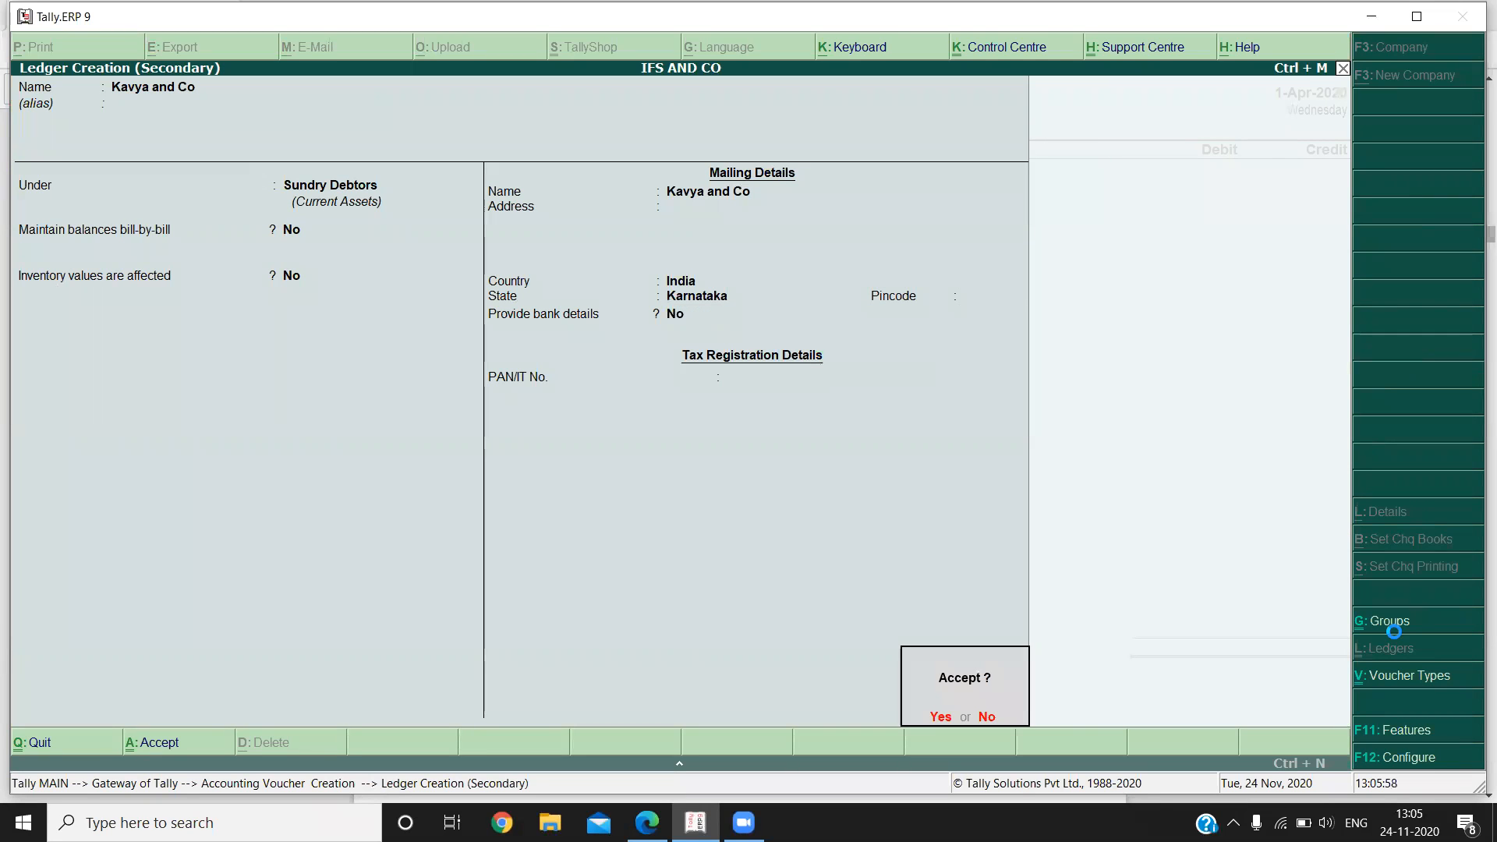
{"action": "key", "text": "Return"}
{"action": "key", "text": "Return"}
{"action": "key", "text": "Return"}
{"action": "key", "text": "Return"}
{"action": "key", "text": "Return"}
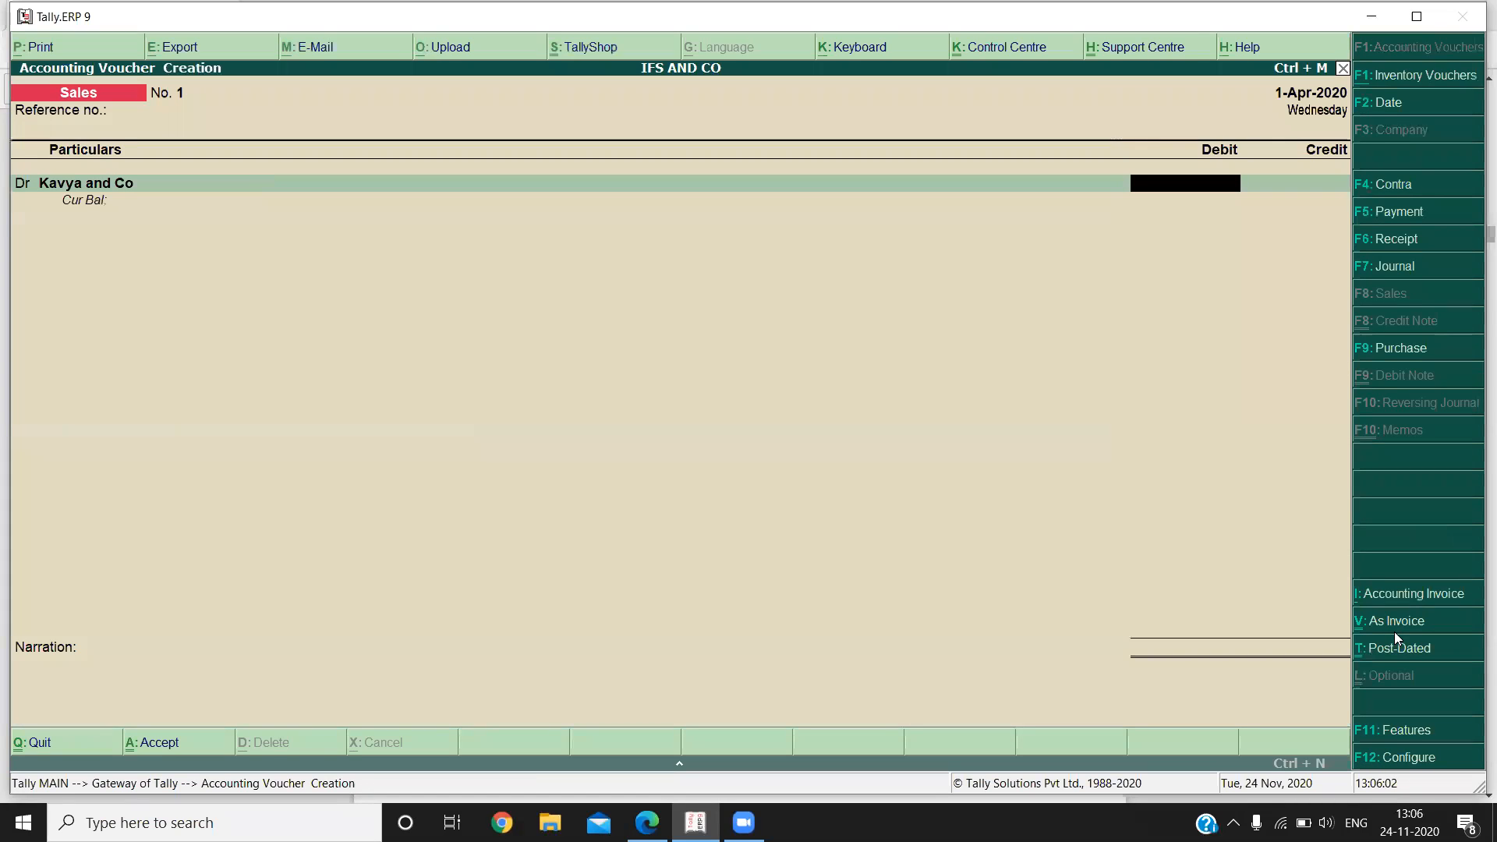
Accept the buyer's details and debit Kavya and Co with the 1,00,000 sale amount from the notes PDF.
{"action": "key", "text": "alt+Tab"}
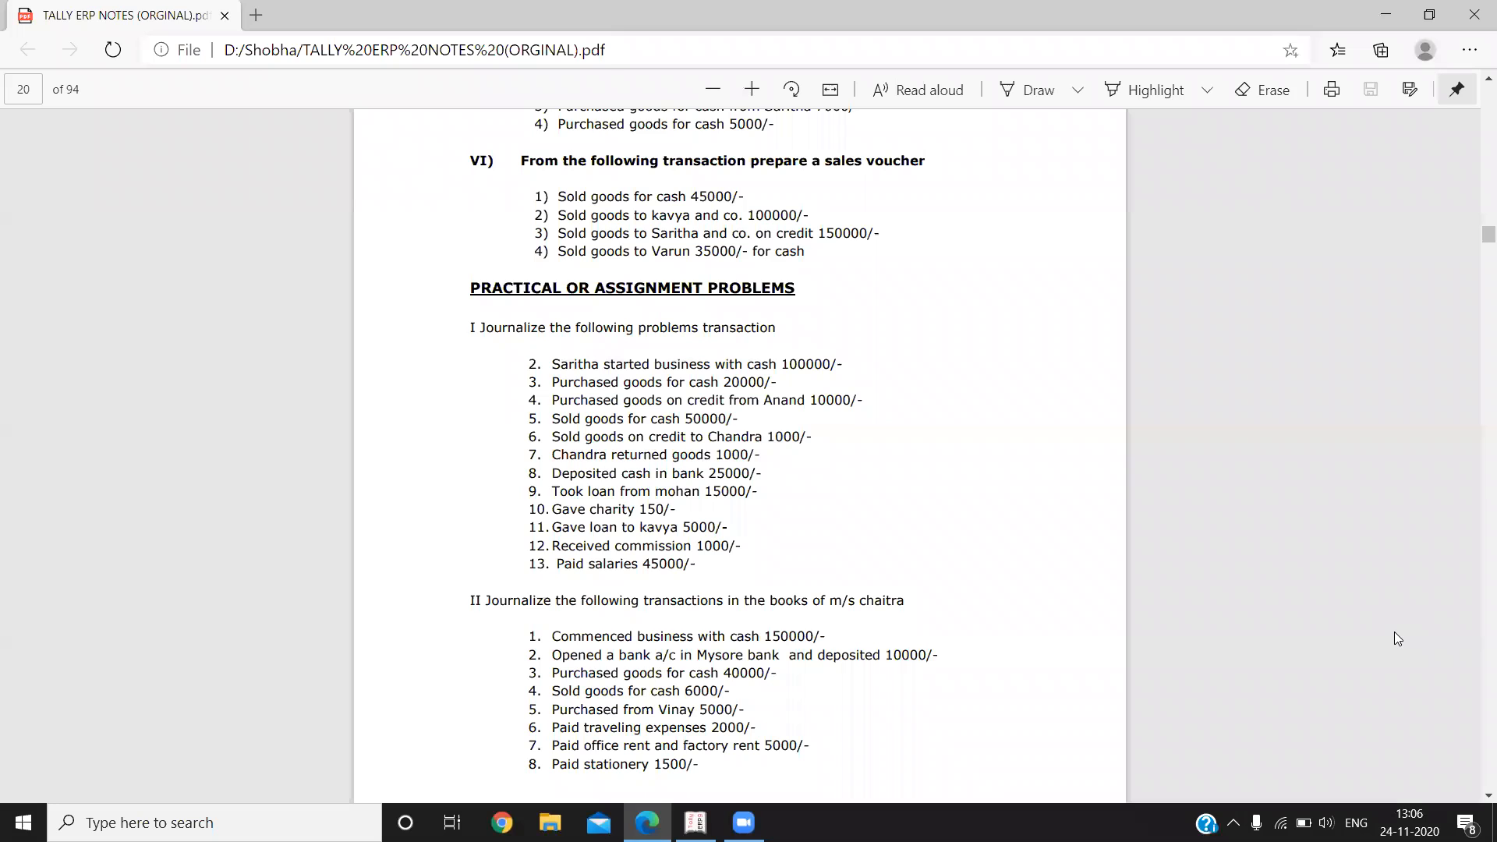
{"action": "key", "text": "alt+Tab"}
{"action": "type", "text": "1,00,000"}
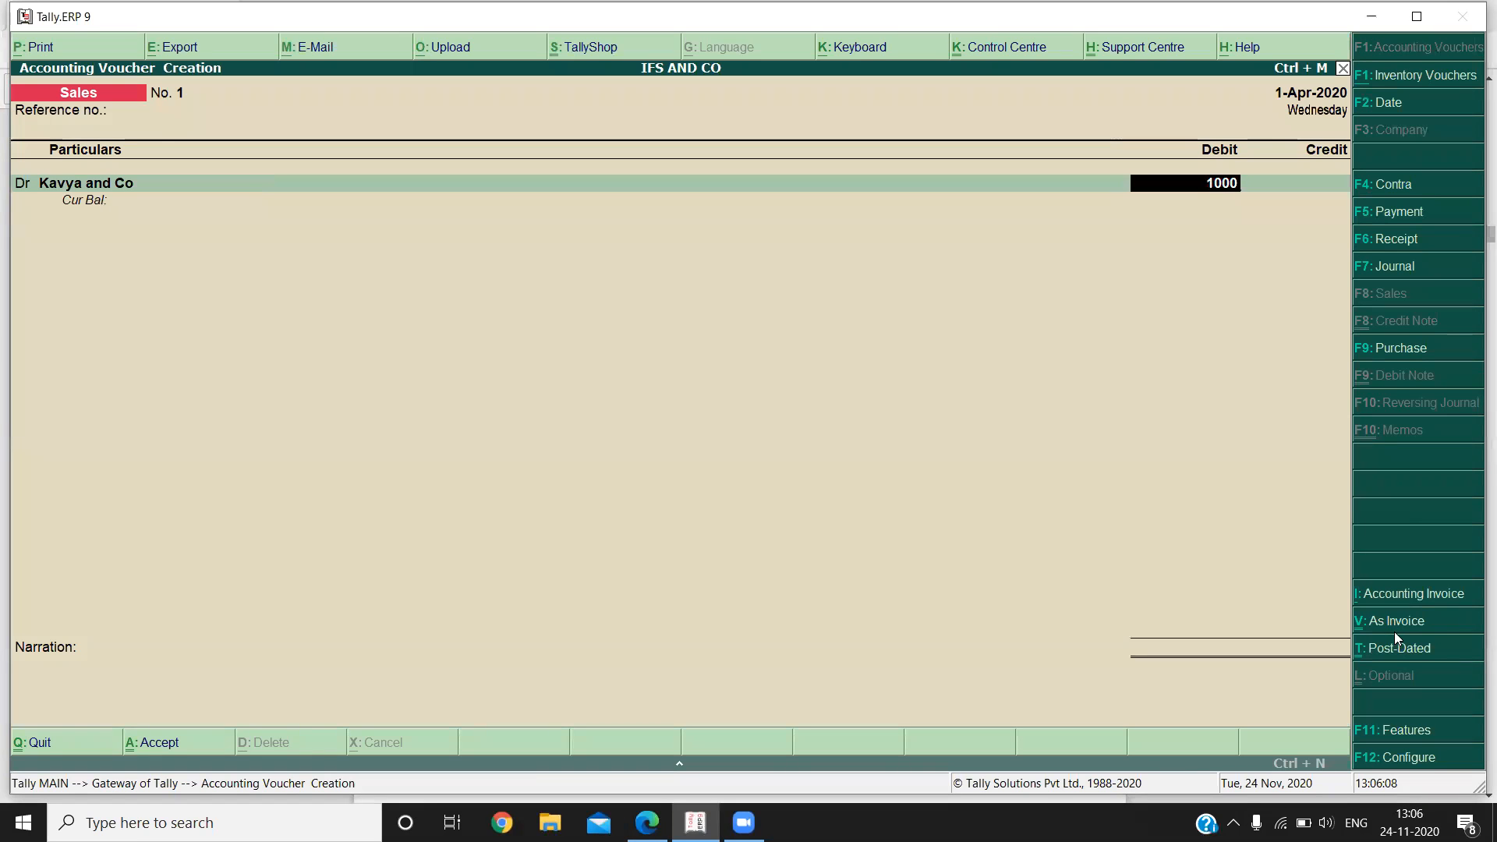
{"action": "key", "text": "Return"}
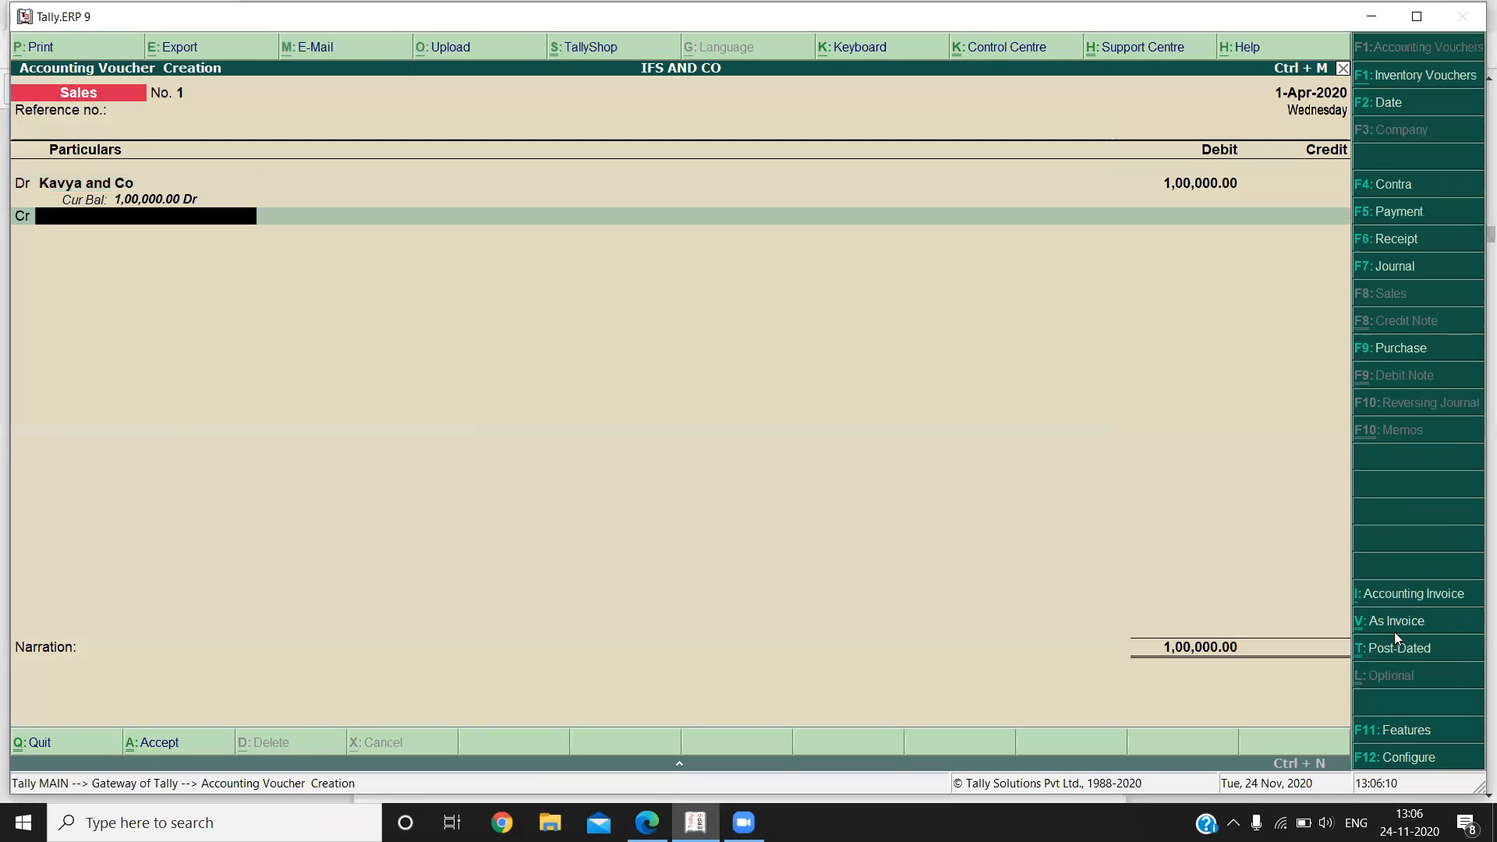
Create the ledger "Sales Account" under Sales Accounts with the default settings for the sales voucher's credit line.
{"action": "key", "text": "alt+c"}
{"action": "type", "text": "Sa"}
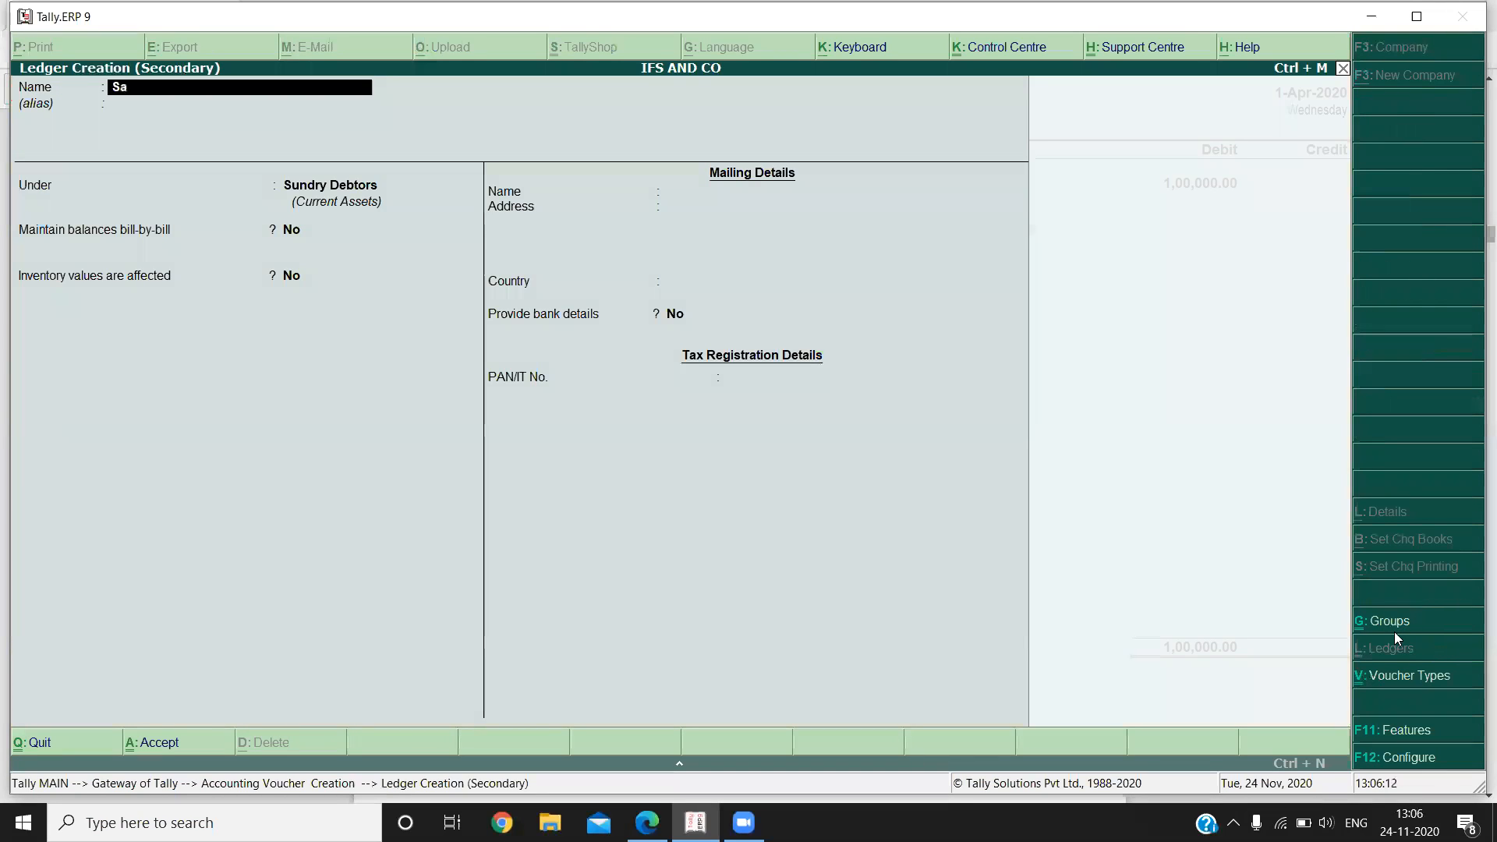
{"action": "type", "text": "les accou"}
{"action": "key", "text": "Return"}
{"action": "key", "text": "Return"}
{"action": "type", "text": "Sa"}
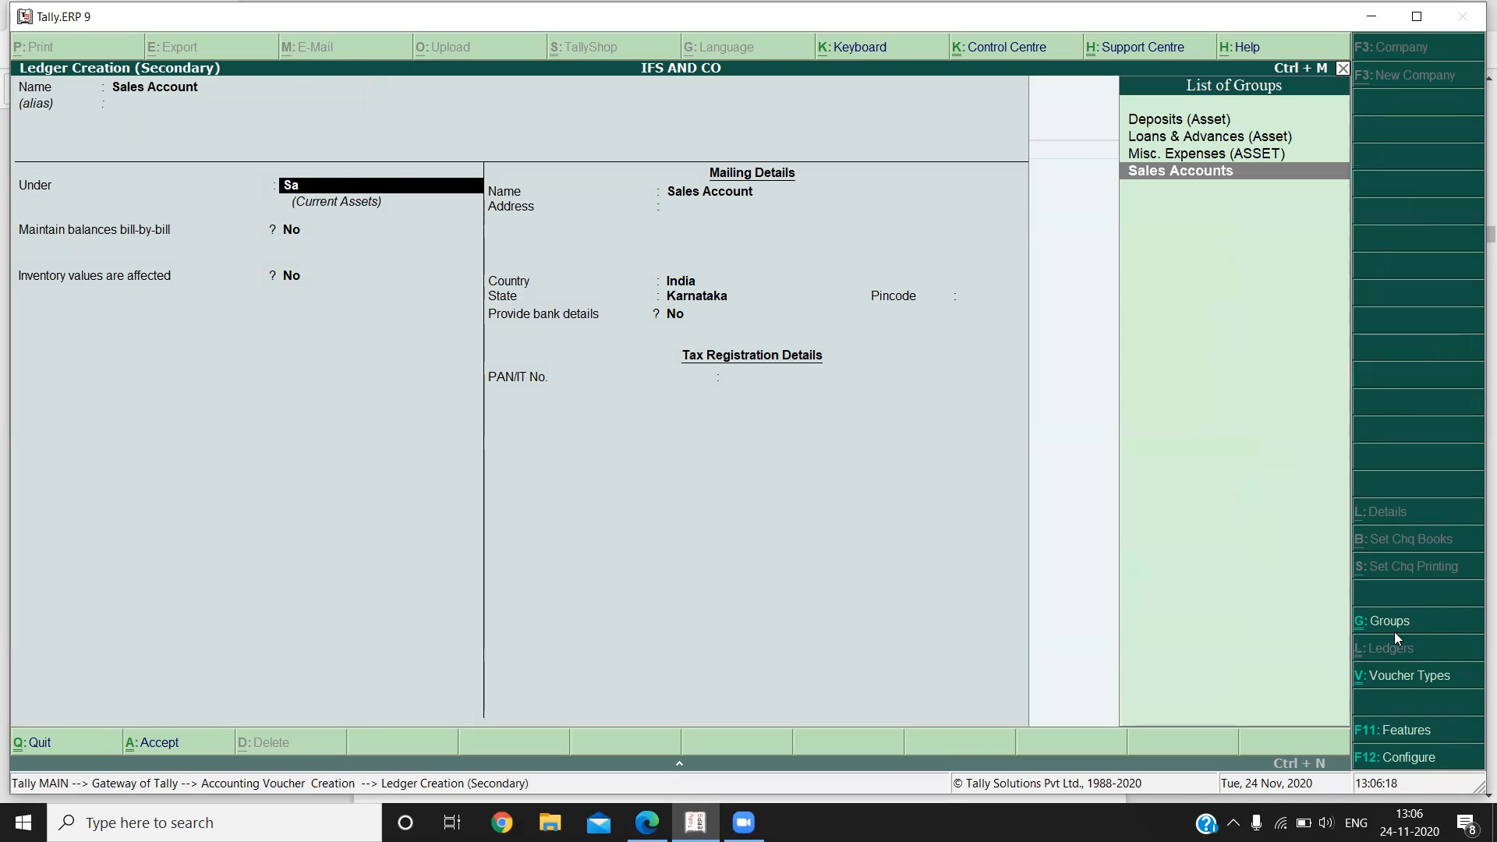
{"action": "key", "text": "Return"}
{"action": "key", "text": "Return"}
{"action": "key", "text": "Return"}
{"action": "key", "text": "Return"}
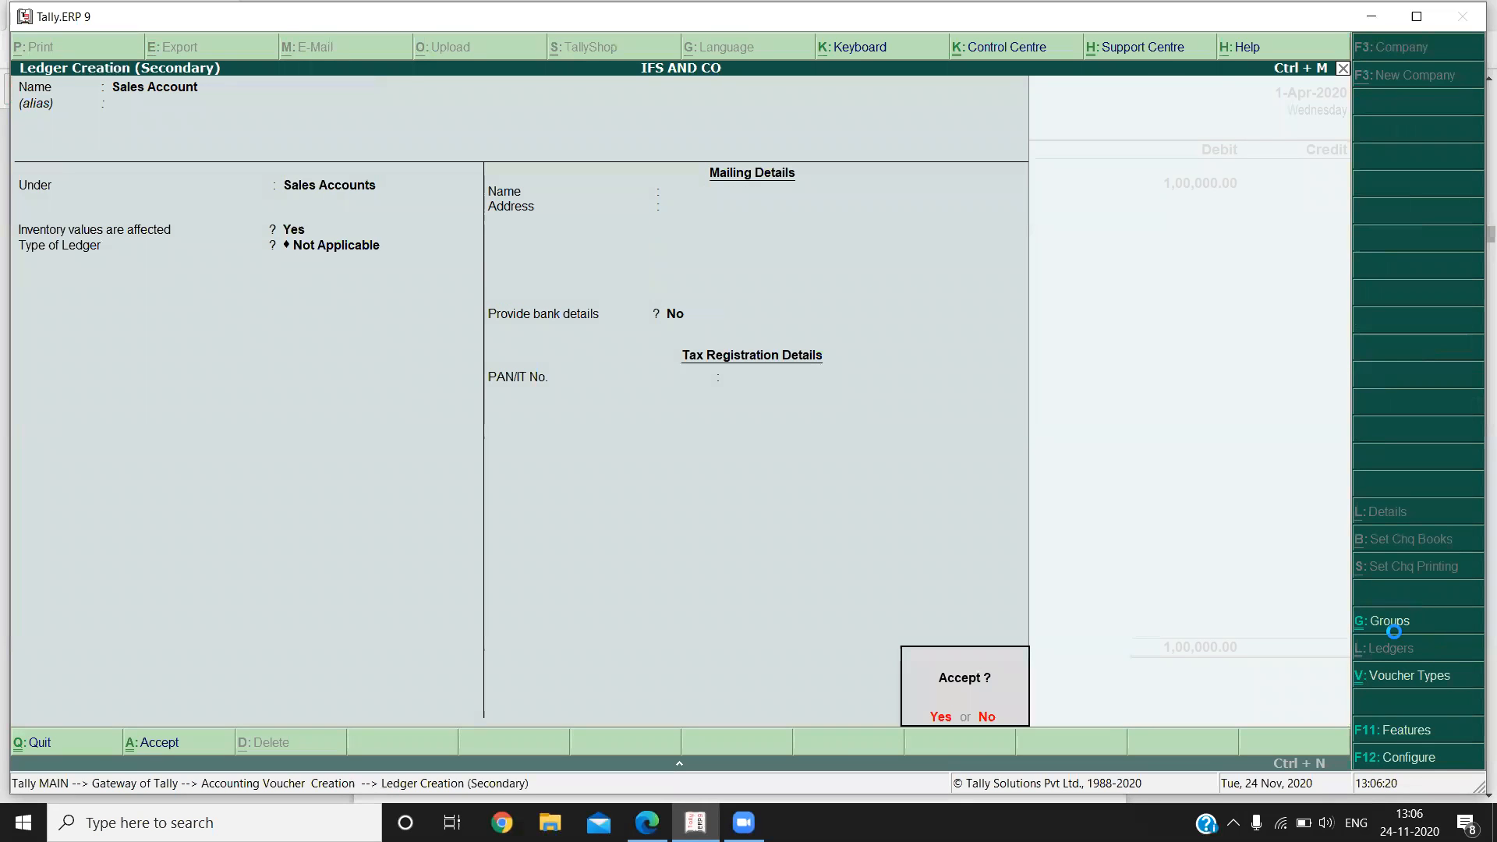
{"action": "key", "text": "Return"}
Enter the narration "sold goods to kavya and co" and accept the sales voucher.
{"action": "type", "text": "sold t"}
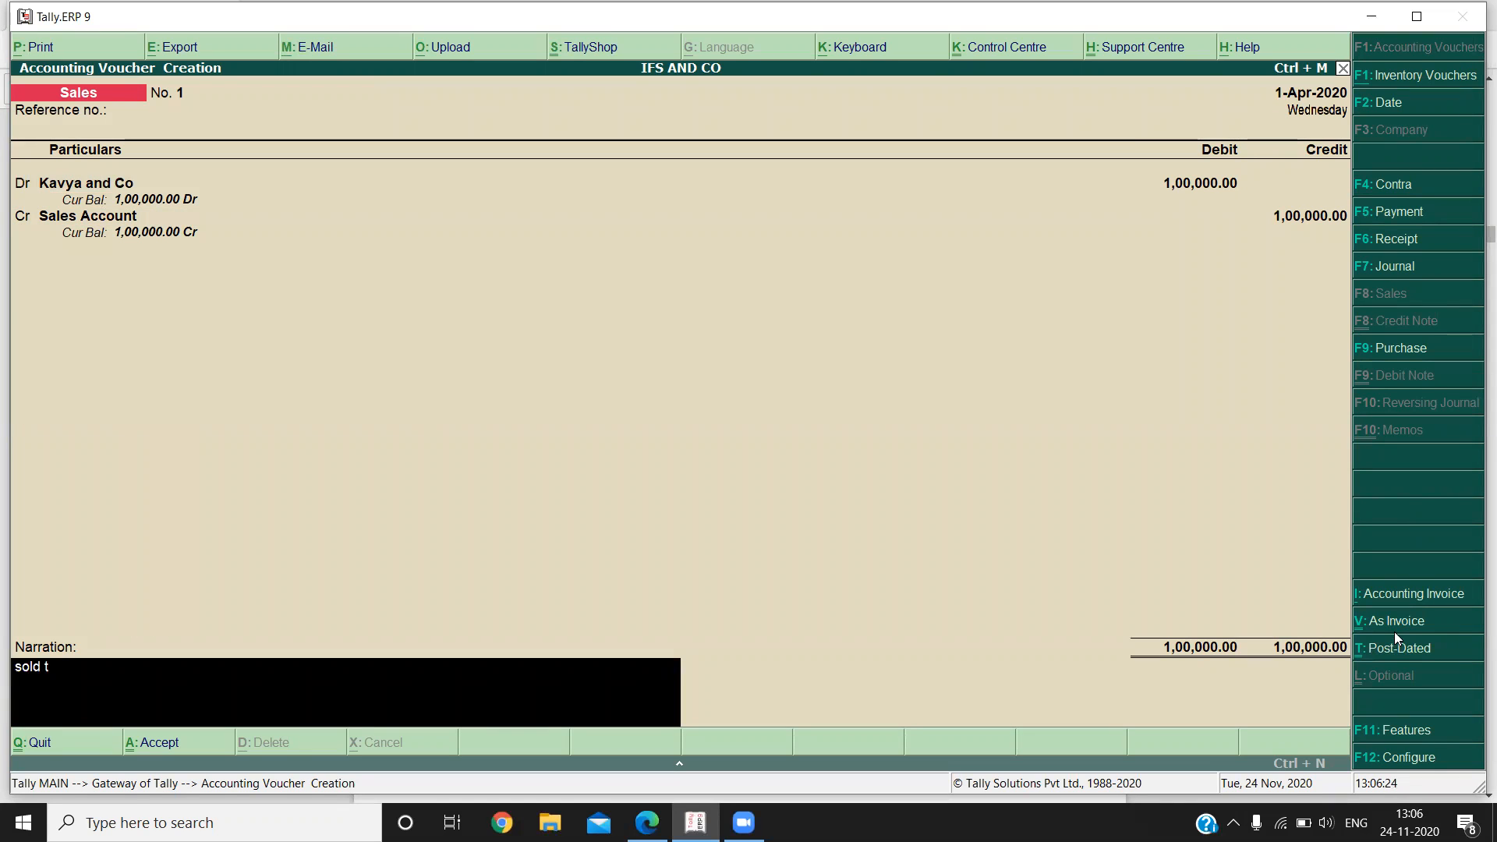
{"action": "type", "text": "goods tokavya and co"}
{"action": "key", "text": "Return"}
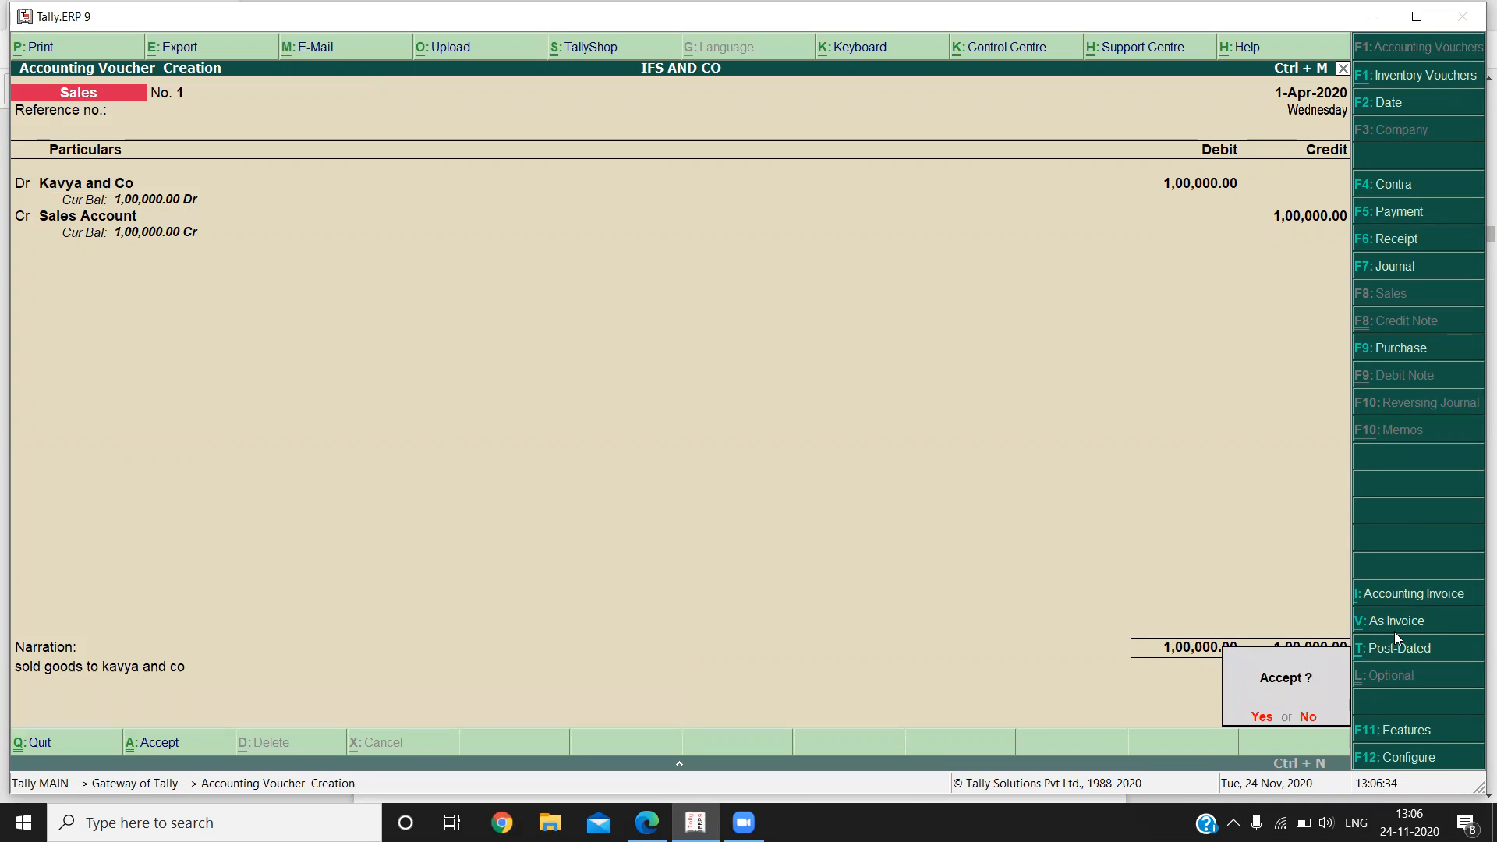
{"action": "key", "text": "Return"}
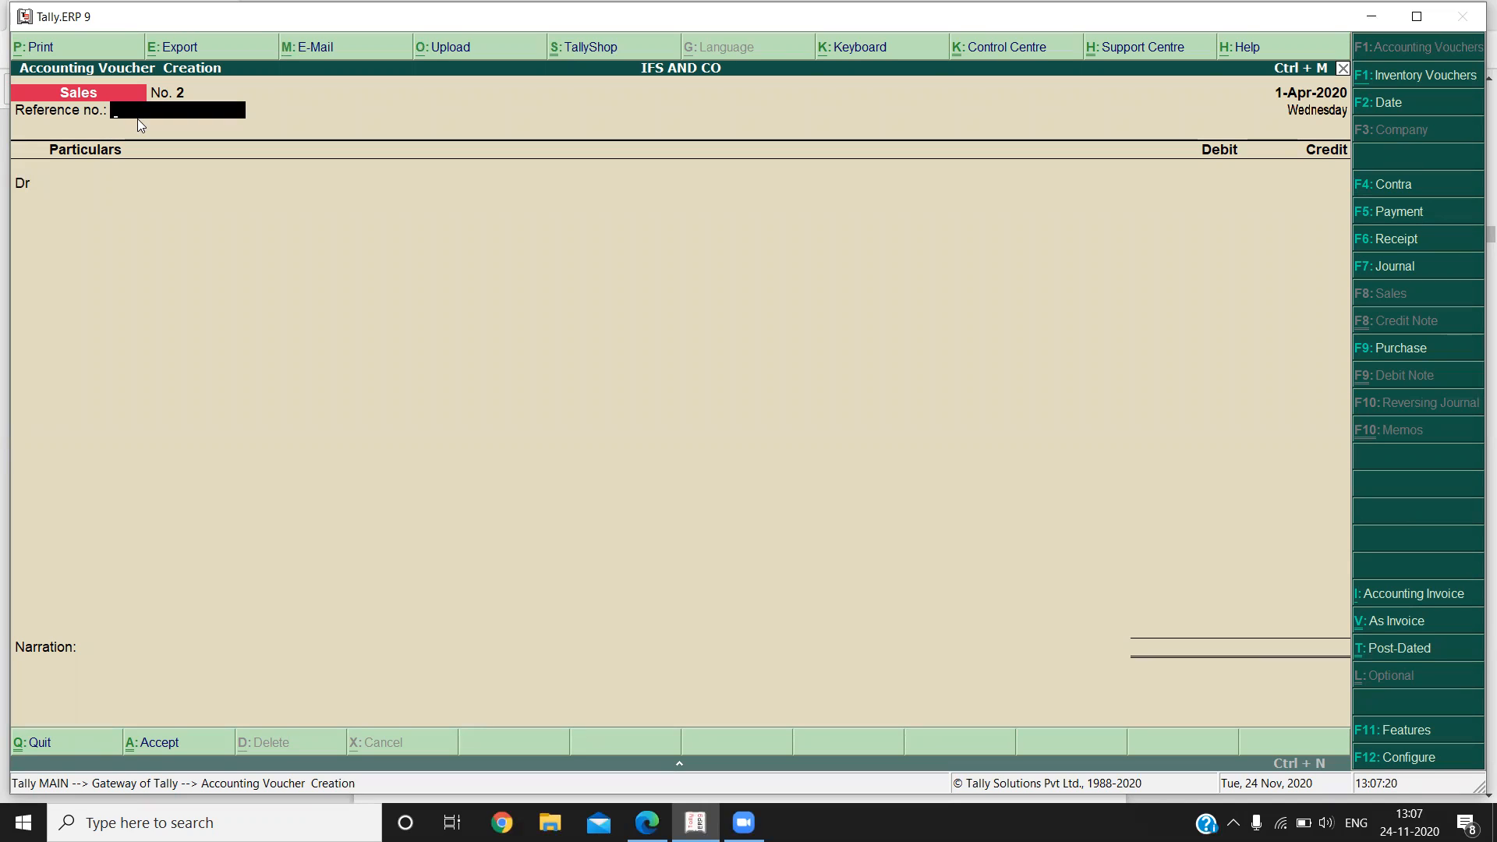
View the Contra, Receipt and Payment voucher entry screens in turn, ending on Payment.
{"action": "left_click", "coordinate": [1407, 190]}
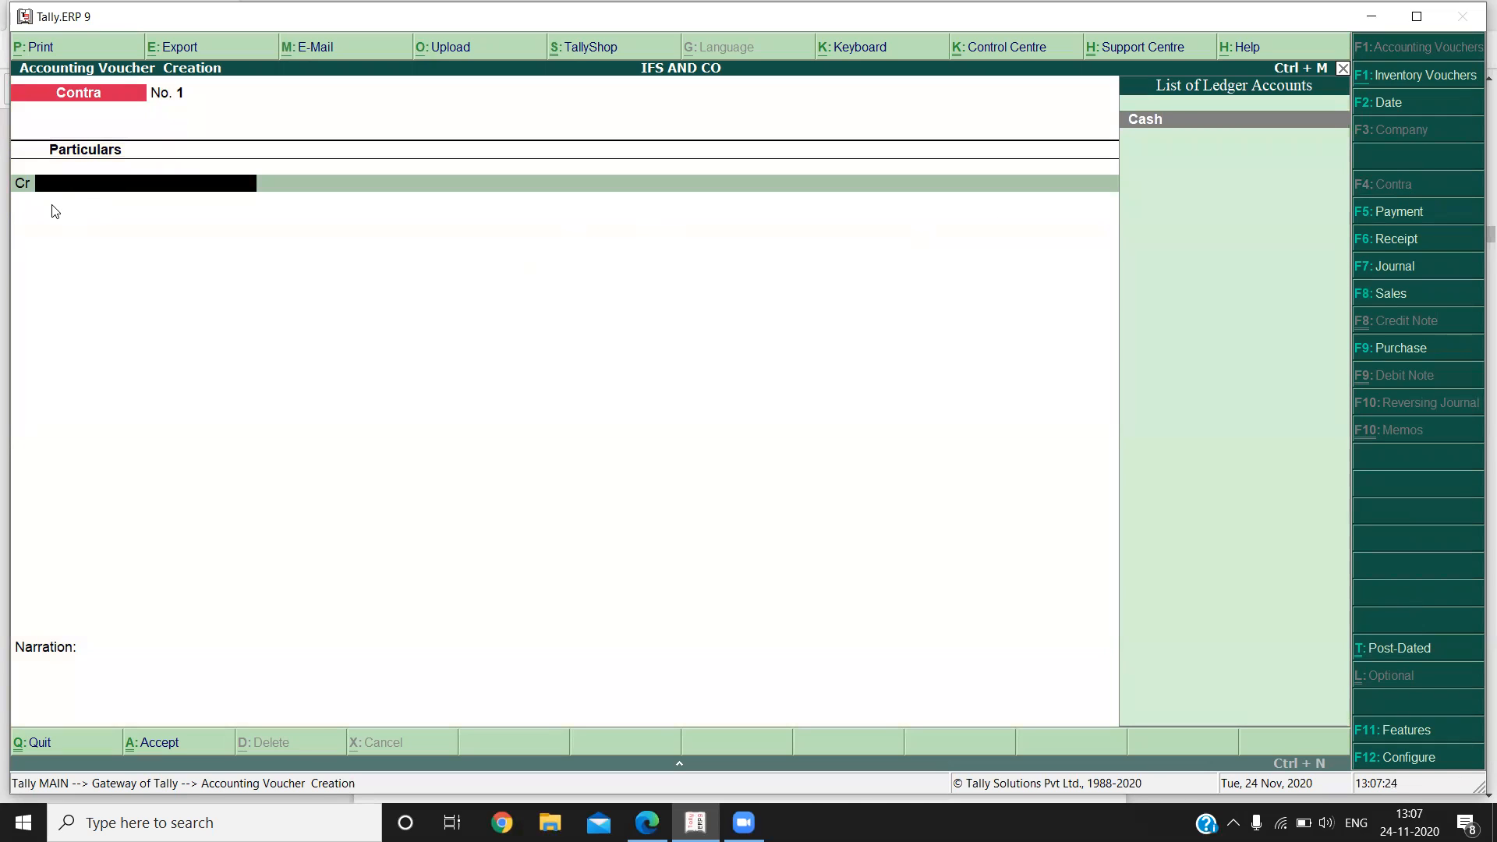
{"action": "left_click", "coordinate": [1403, 243]}
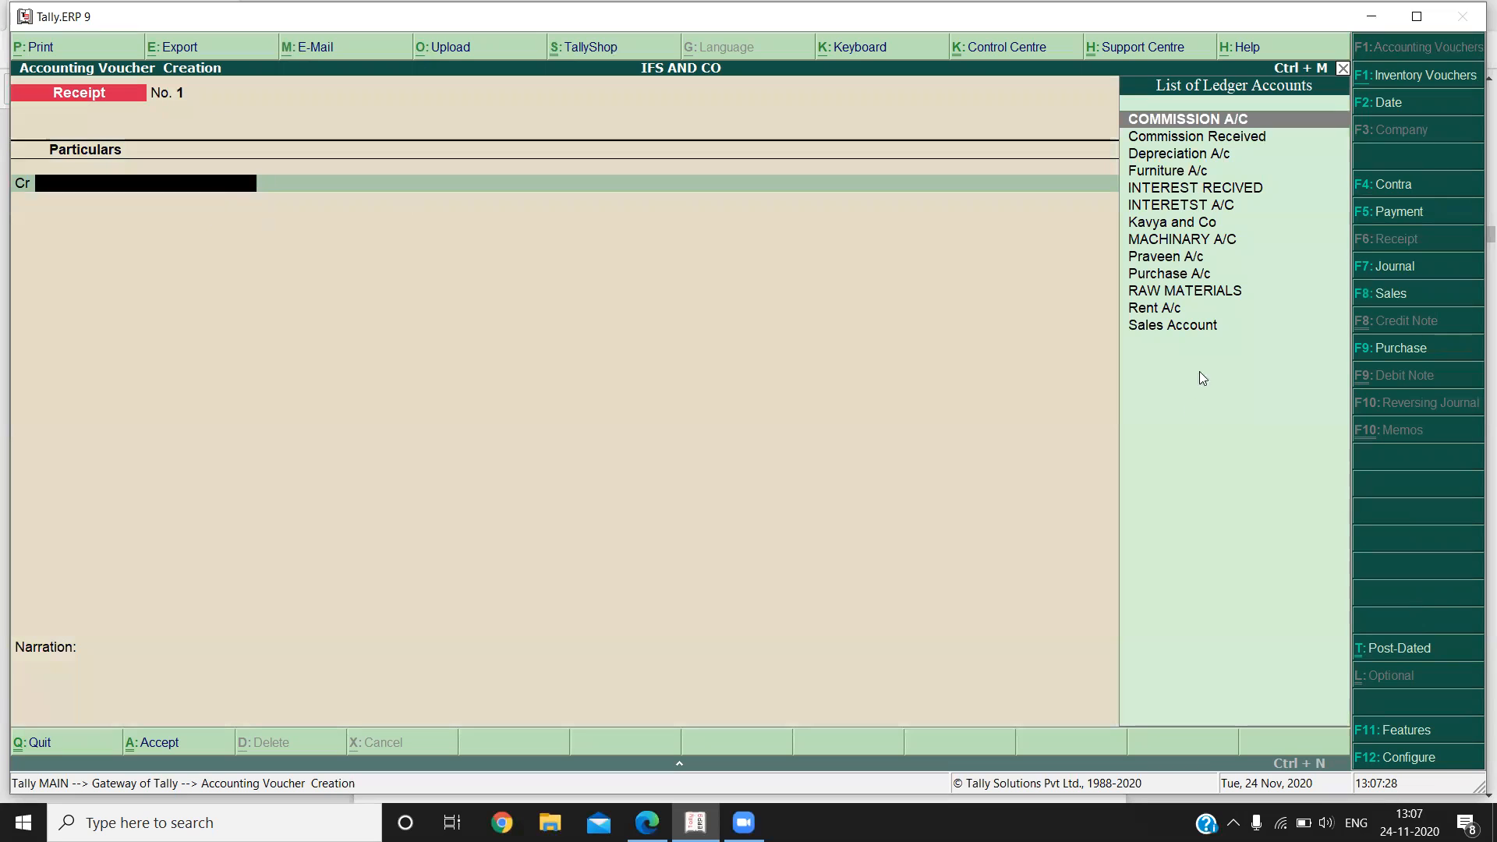
{"action": "left_click", "coordinate": [1424, 221]}
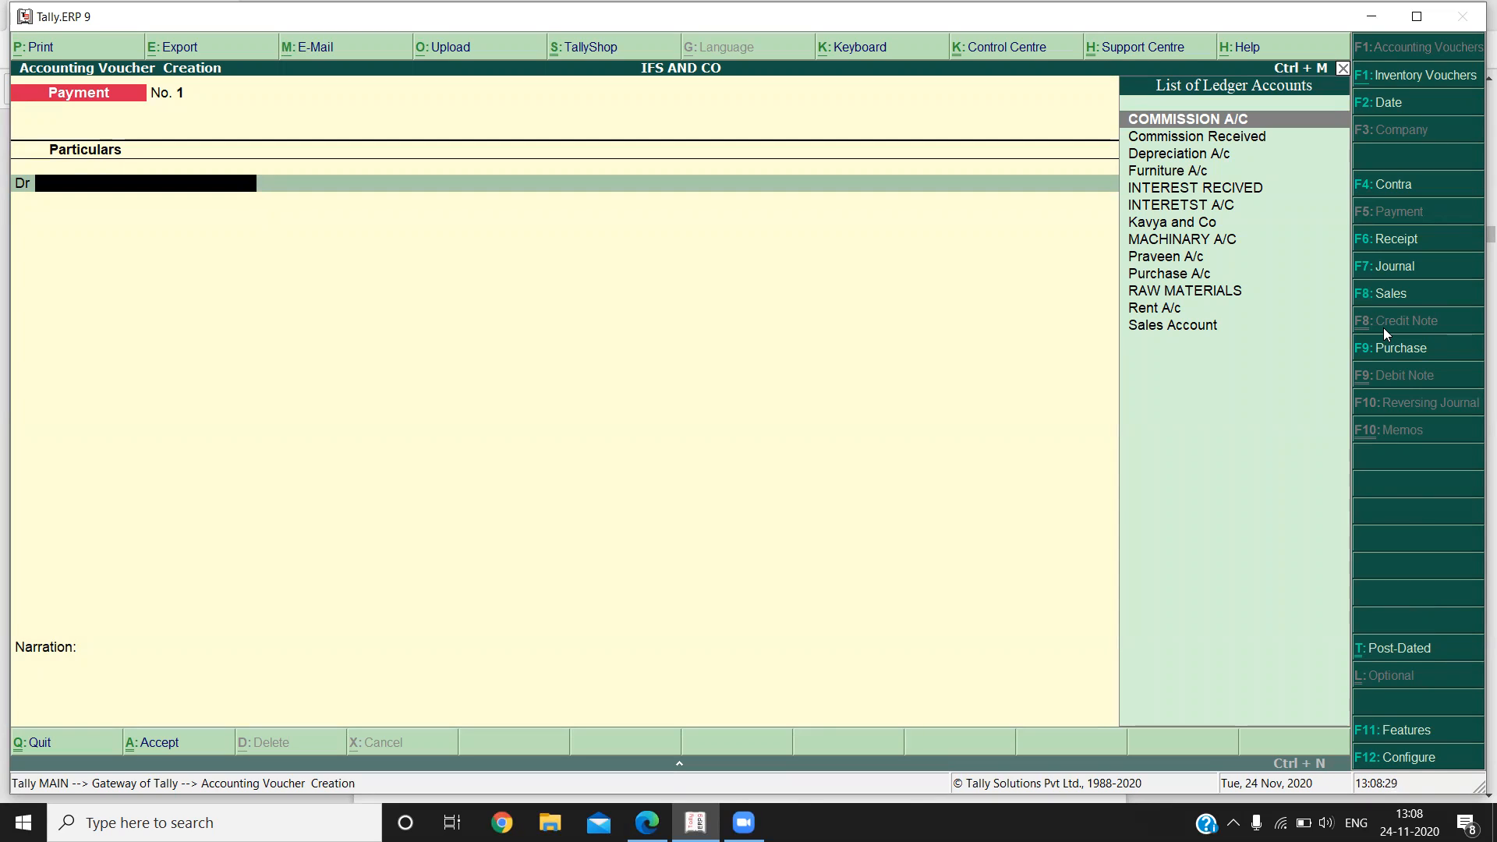
Enable debit and credit notes in the company's accounting features, with both credit notes and debit notes recorded in invoice mode.
{"action": "left_click", "coordinate": [1425, 731]}
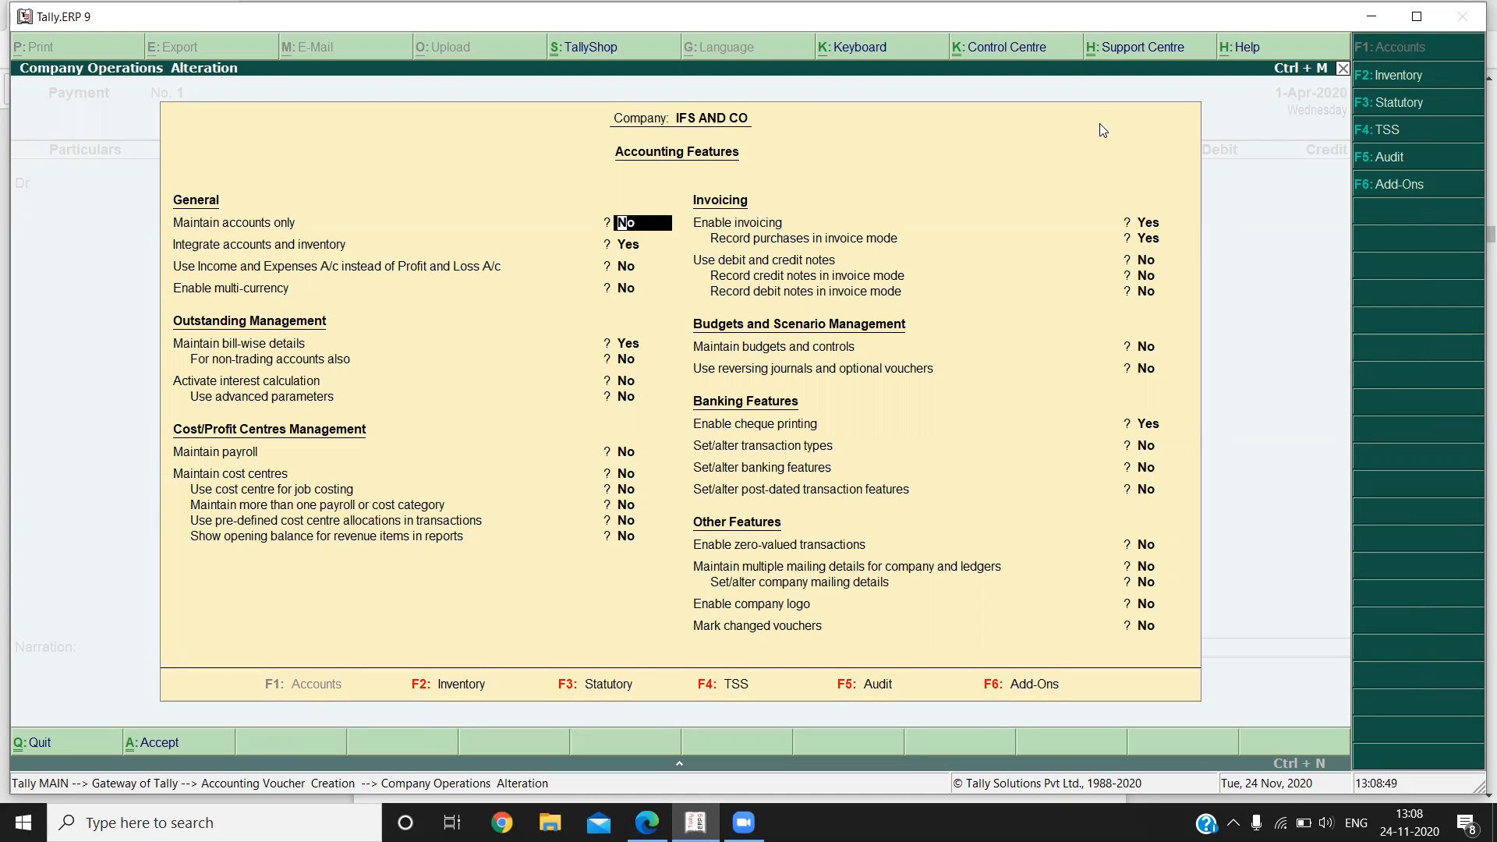
{"action": "left_click", "coordinate": [710, 209]}
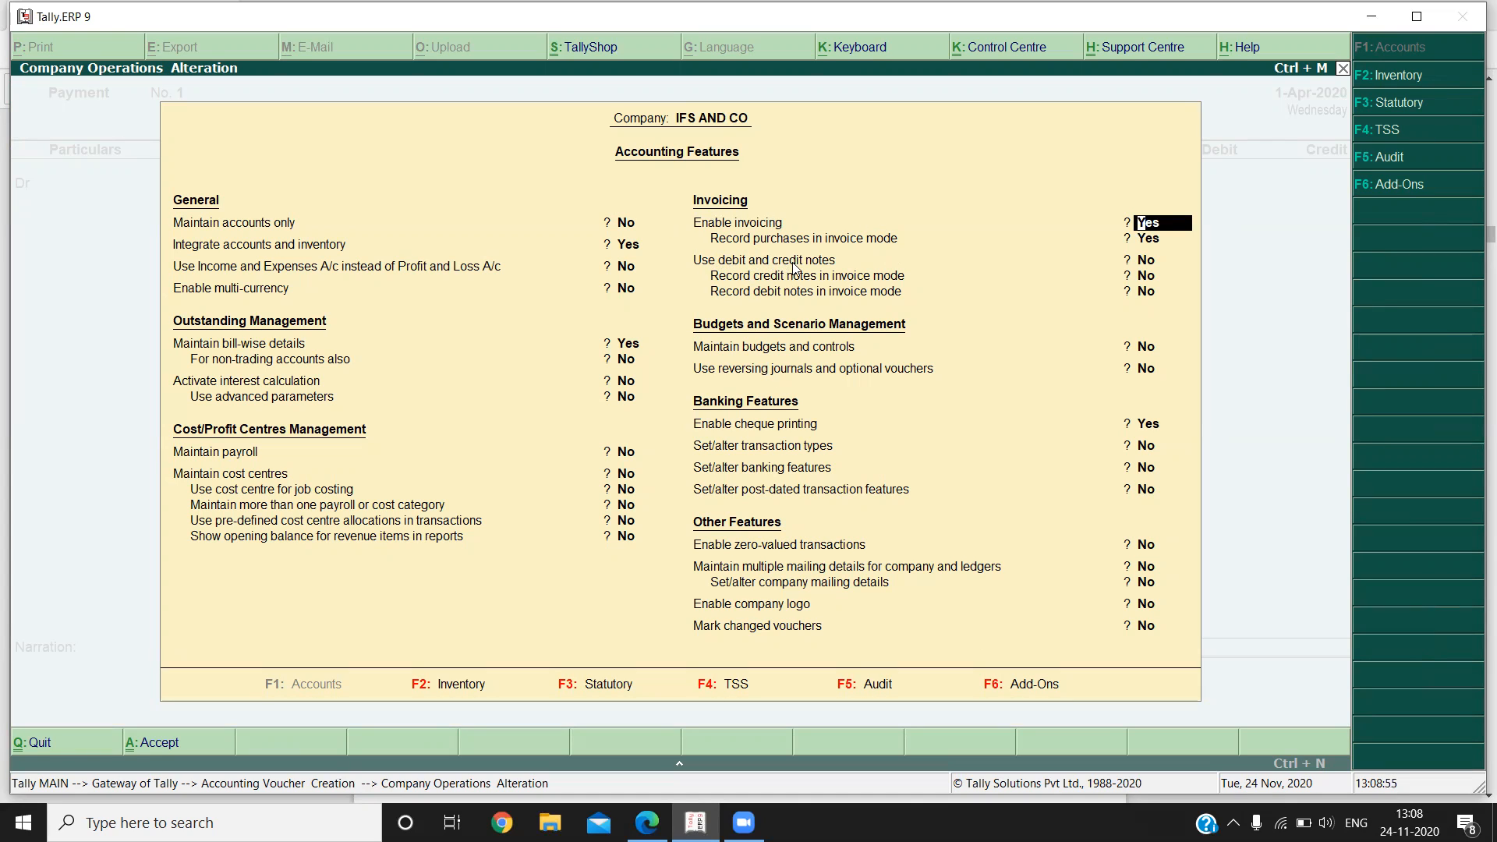
{"action": "left_click", "coordinate": [1139, 259]}
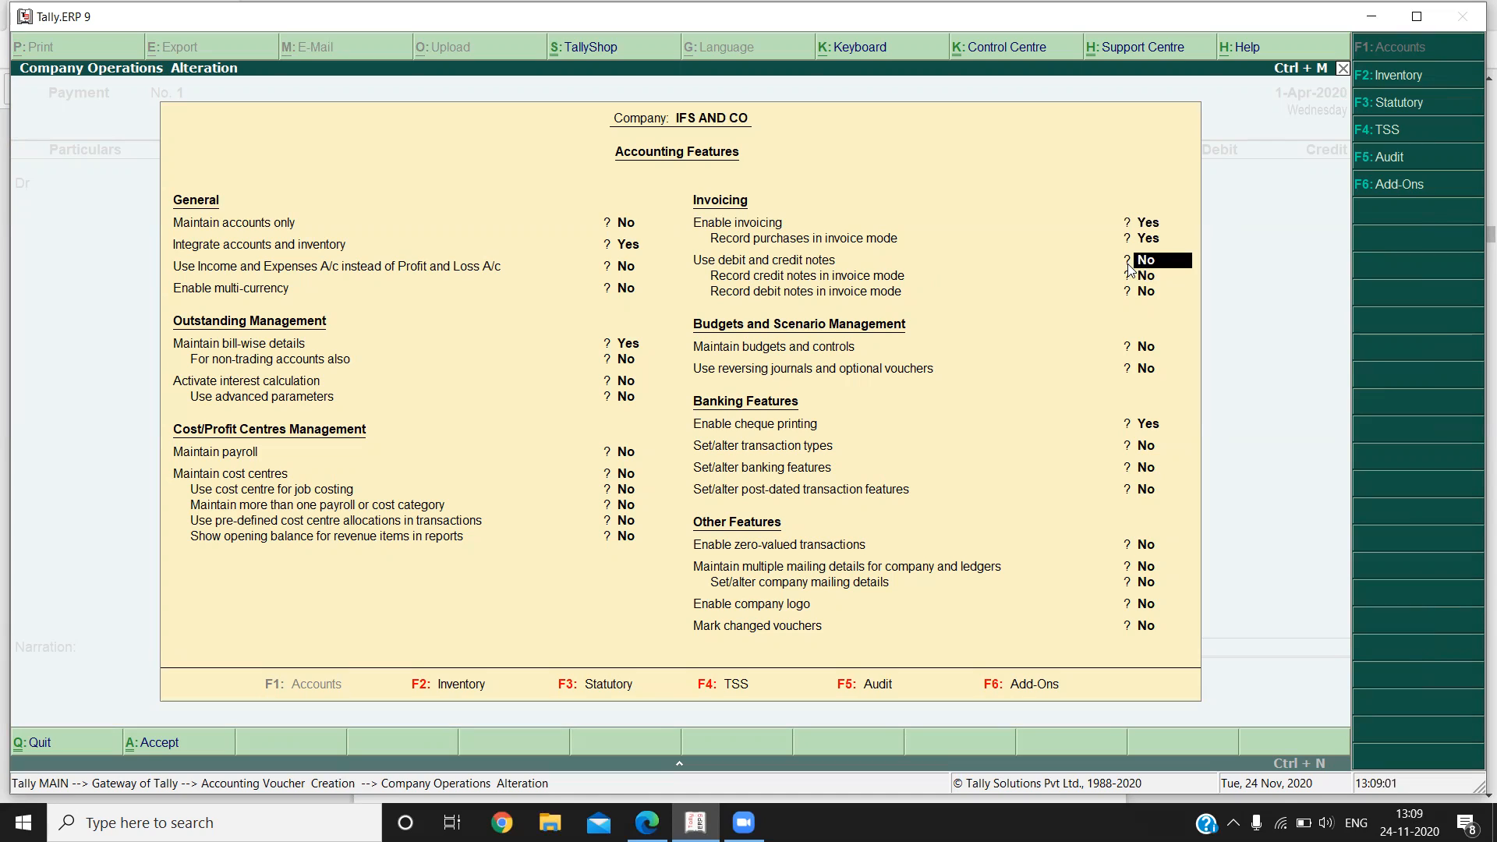
{"action": "type", "text": "y"}
{"action": "key", "text": "Return"}
{"action": "type", "text": "y"}
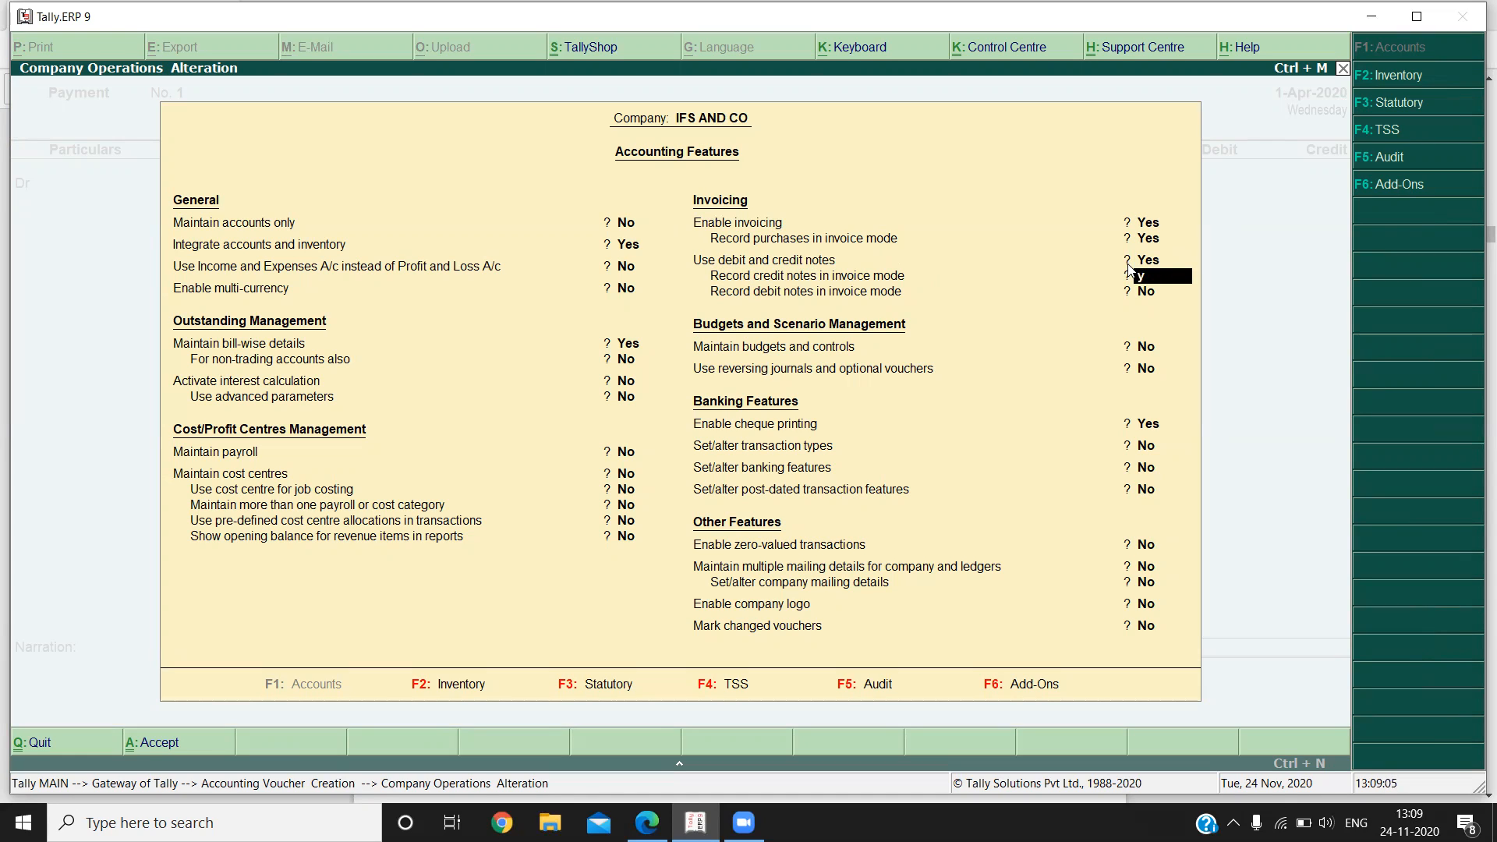
{"action": "key", "text": "Return"}
{"action": "type", "text": "yes"}
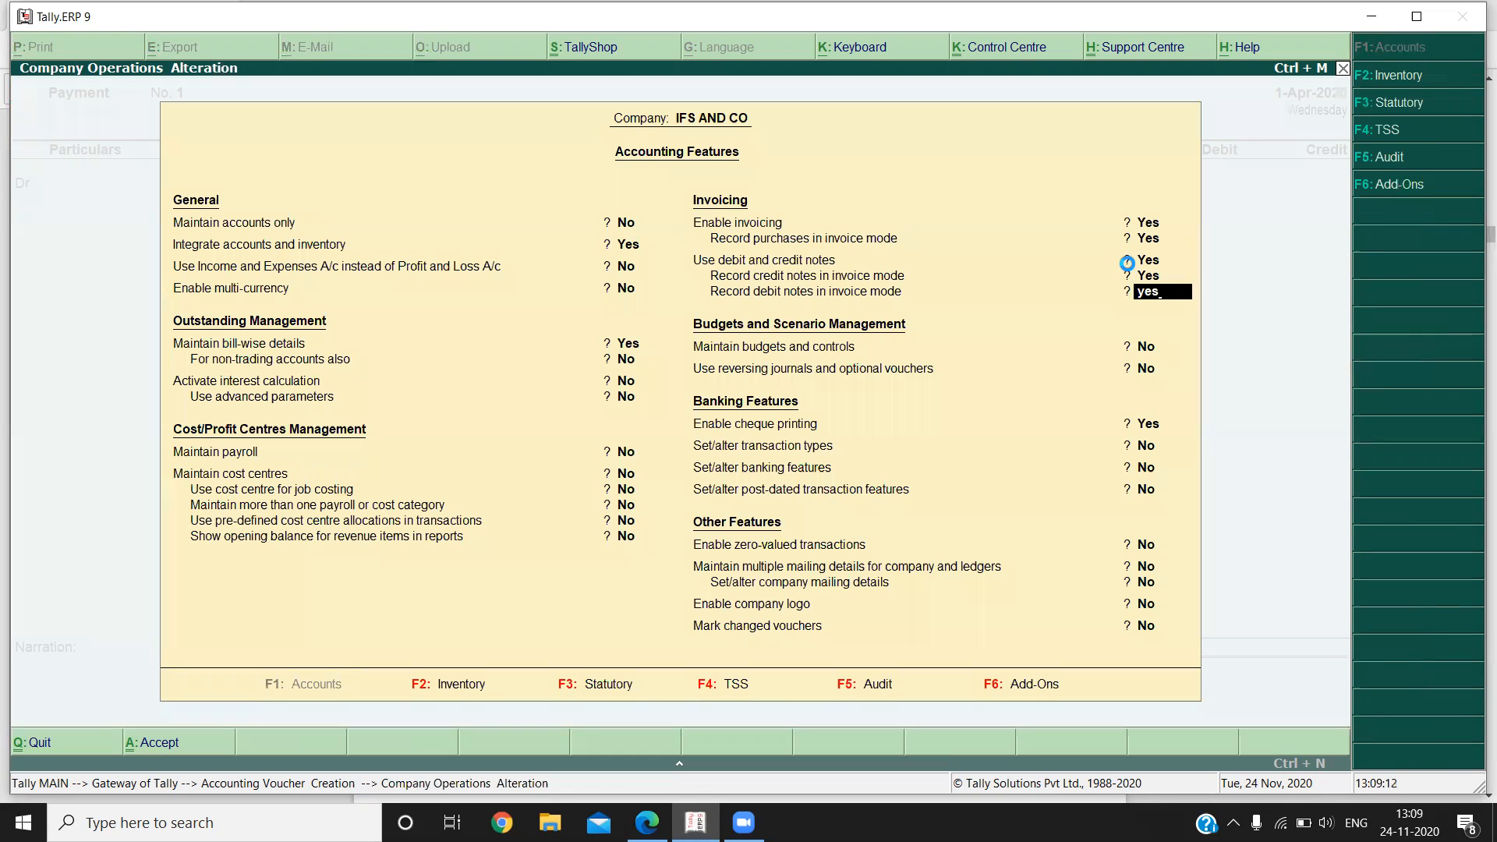
{"action": "key", "text": "Return"}
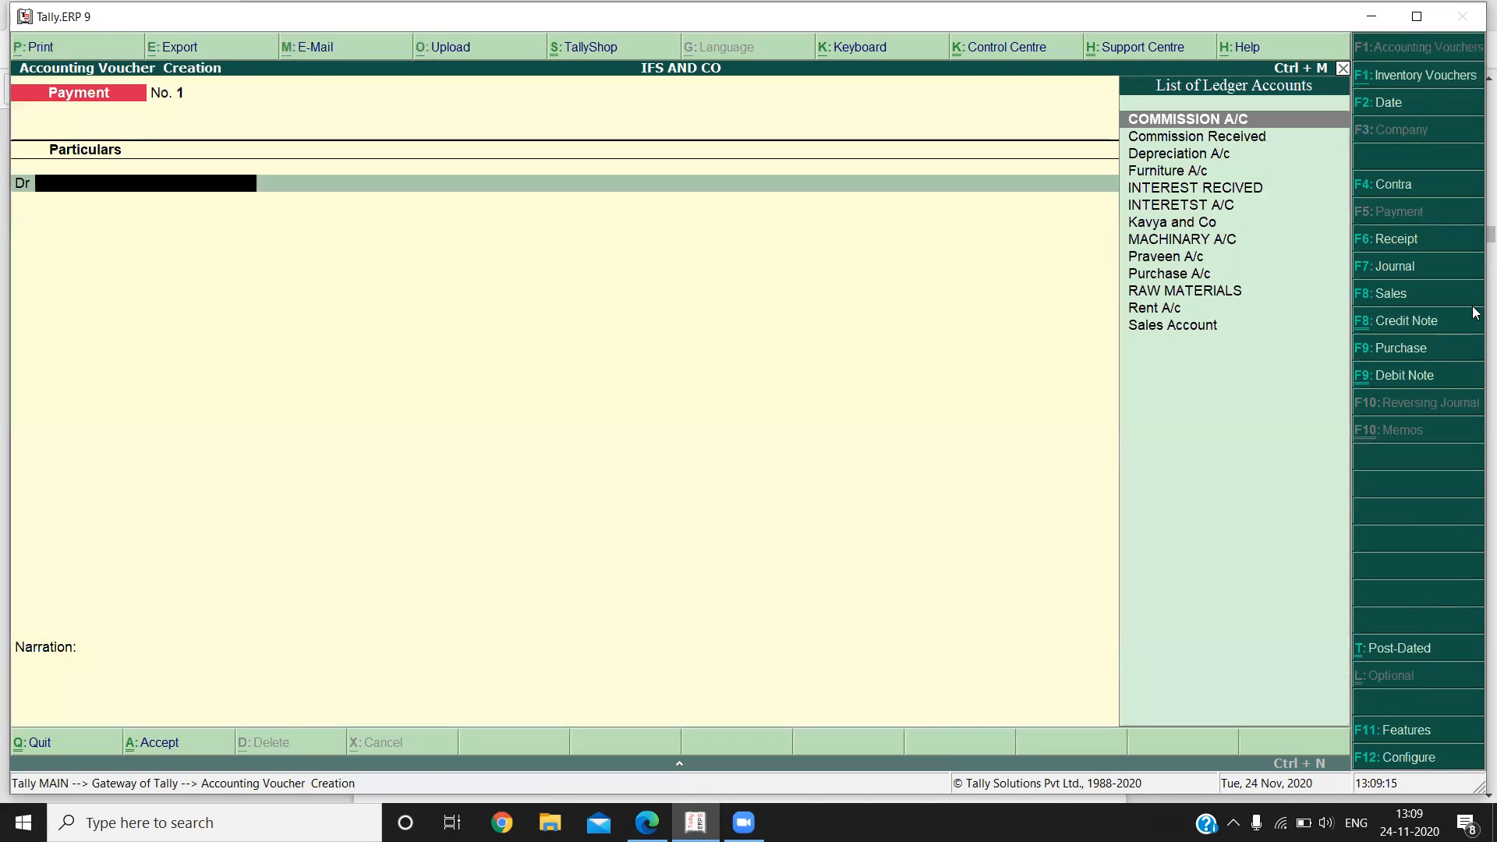
Start a debit note with blank original invoice details and debit Cash with 2,500, accepting the default party details.
{"action": "left_click", "coordinate": [1431, 376]}
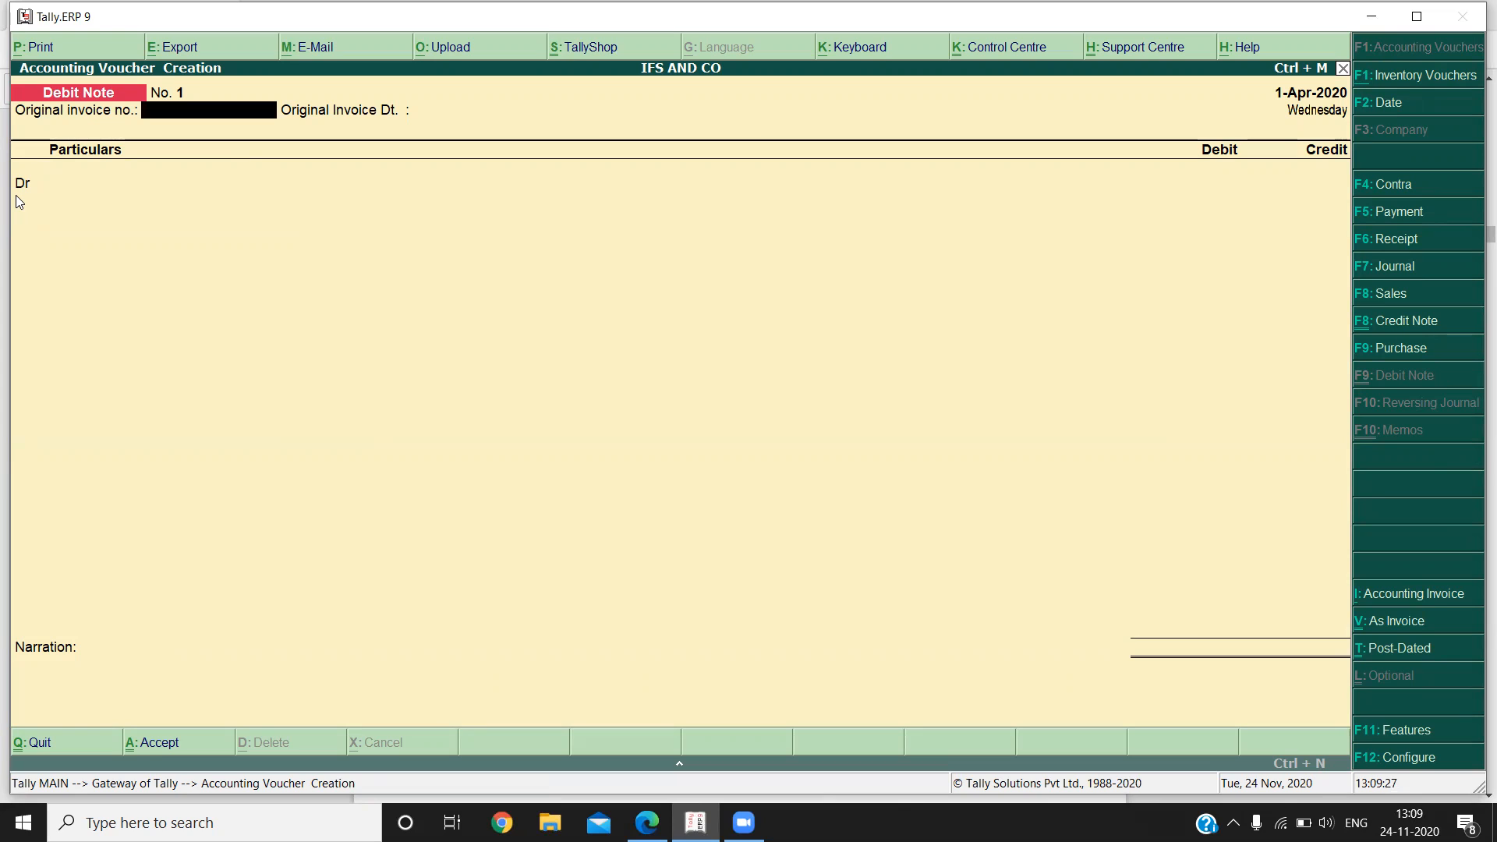
{"action": "key", "text": "Return"}
{"action": "key", "text": "Return"}
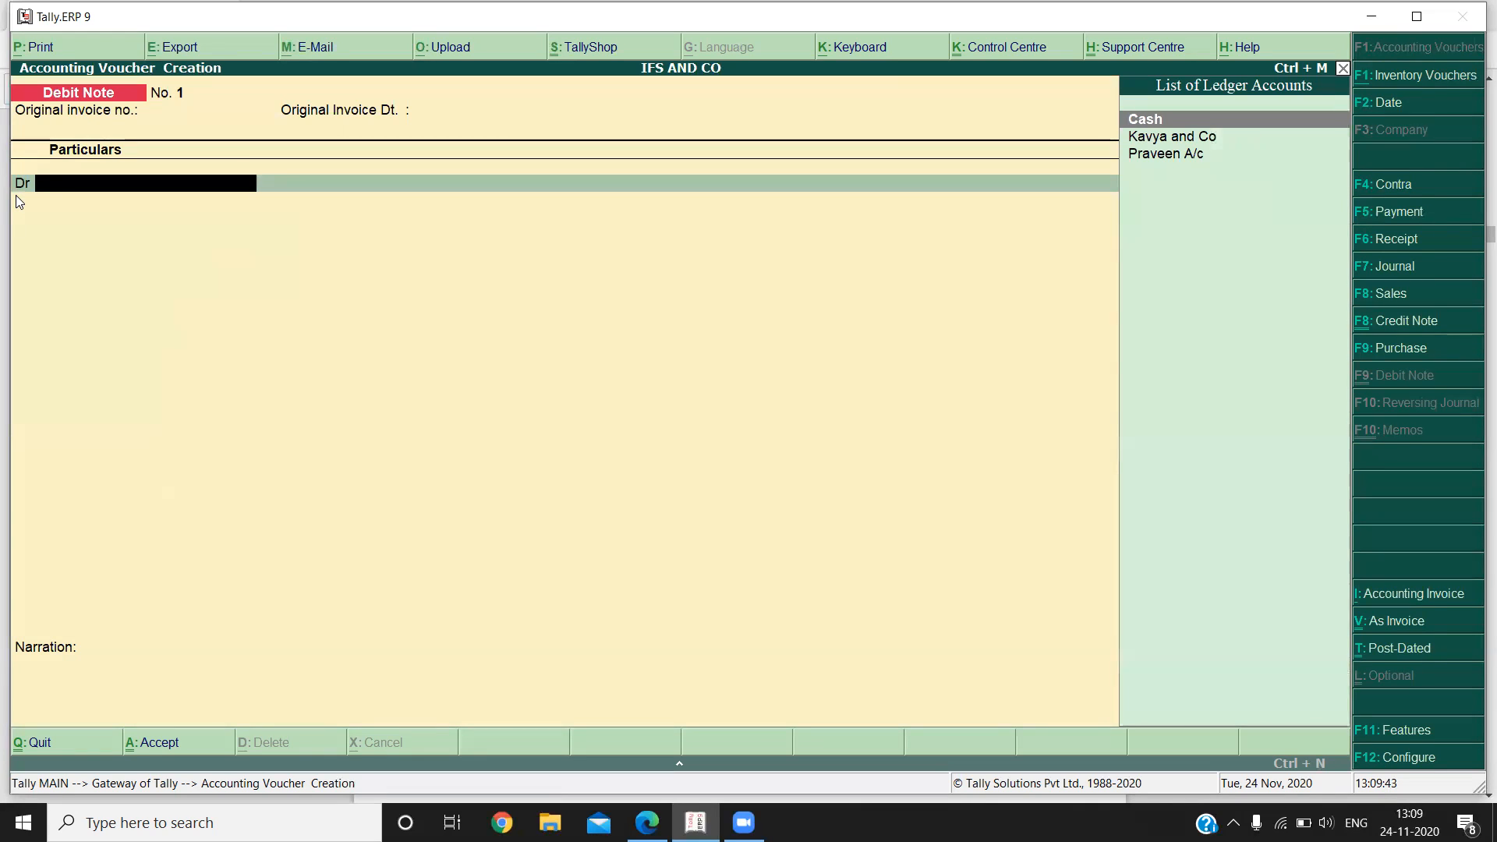
{"action": "key", "text": "Return"}
{"action": "key", "text": "Return"}
{"action": "key", "text": "Return"}
{"action": "key", "text": "Return"}
{"action": "key", "text": "Return"}
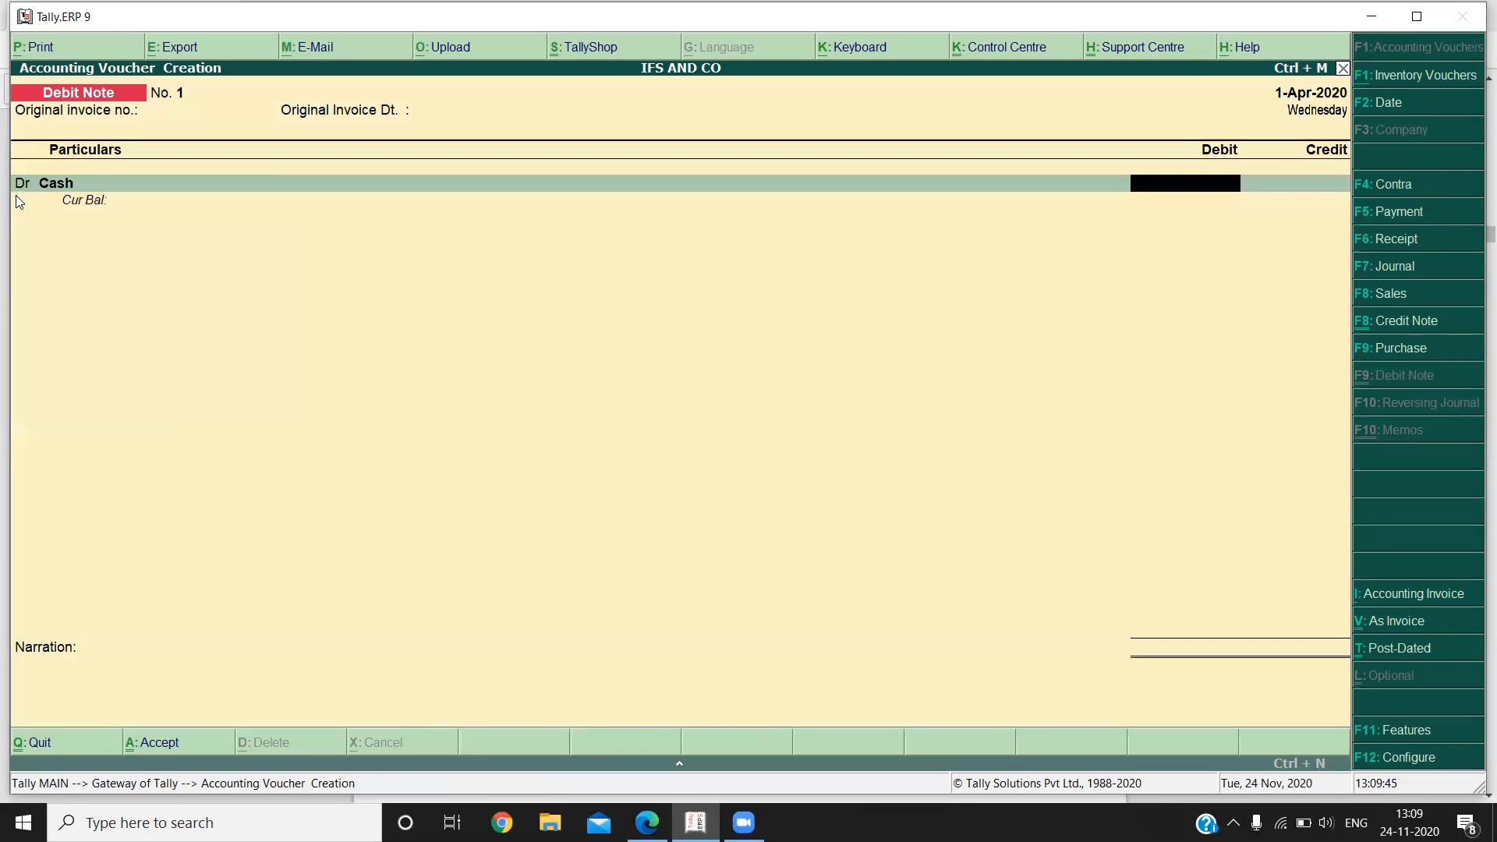
{"action": "type", "text": "2500"}
{"action": "key", "text": "Return"}
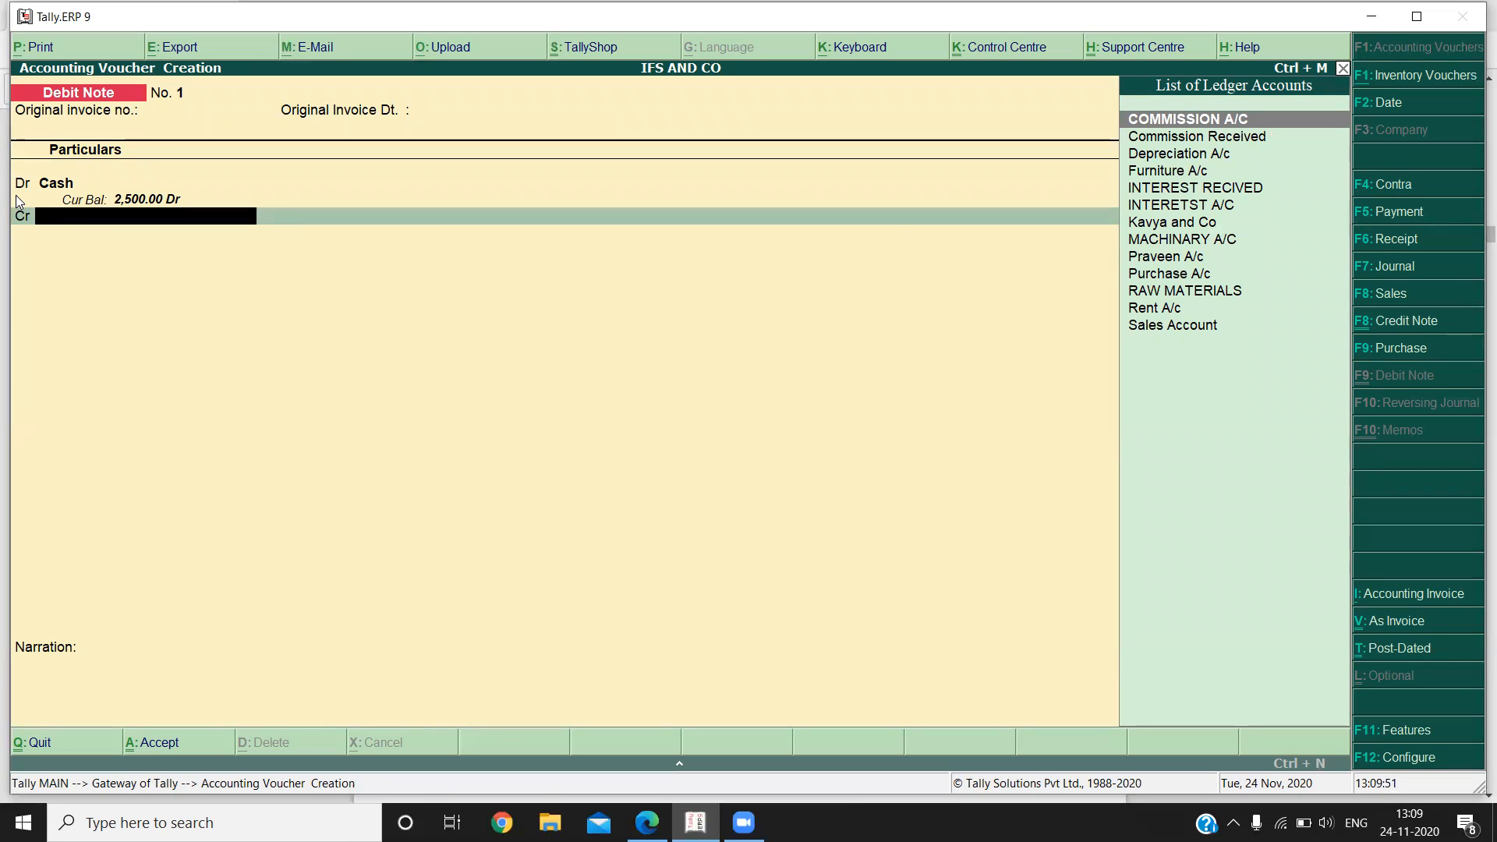
Create the ledger "Purchase Return" under Purchase Accounts for the debit note's credit line.
{"action": "key", "text": "alt+c"}
{"action": "type", "text": "P"}
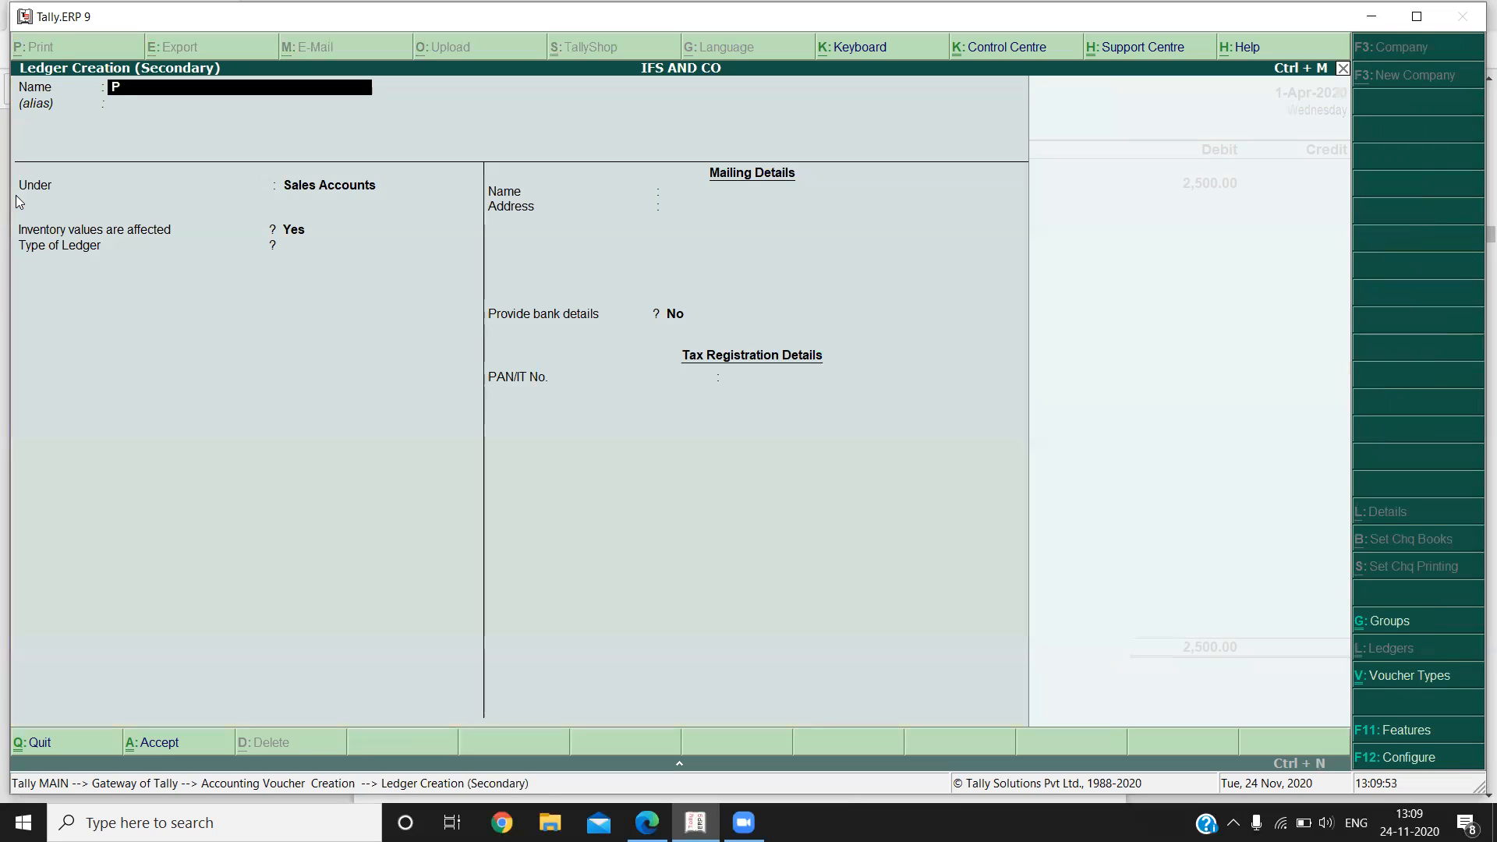
{"action": "type", "text": "urchase Re"}
{"action": "type", "text": "tiu"}
{"action": "type", "text": "n"}
{"action": "key", "text": "BackSpace"}
{"action": "key", "text": "BackSpace"}
{"action": "key", "text": "BackSpace"}
{"action": "type", "text": "urn"}
{"action": "key", "text": "Return"}
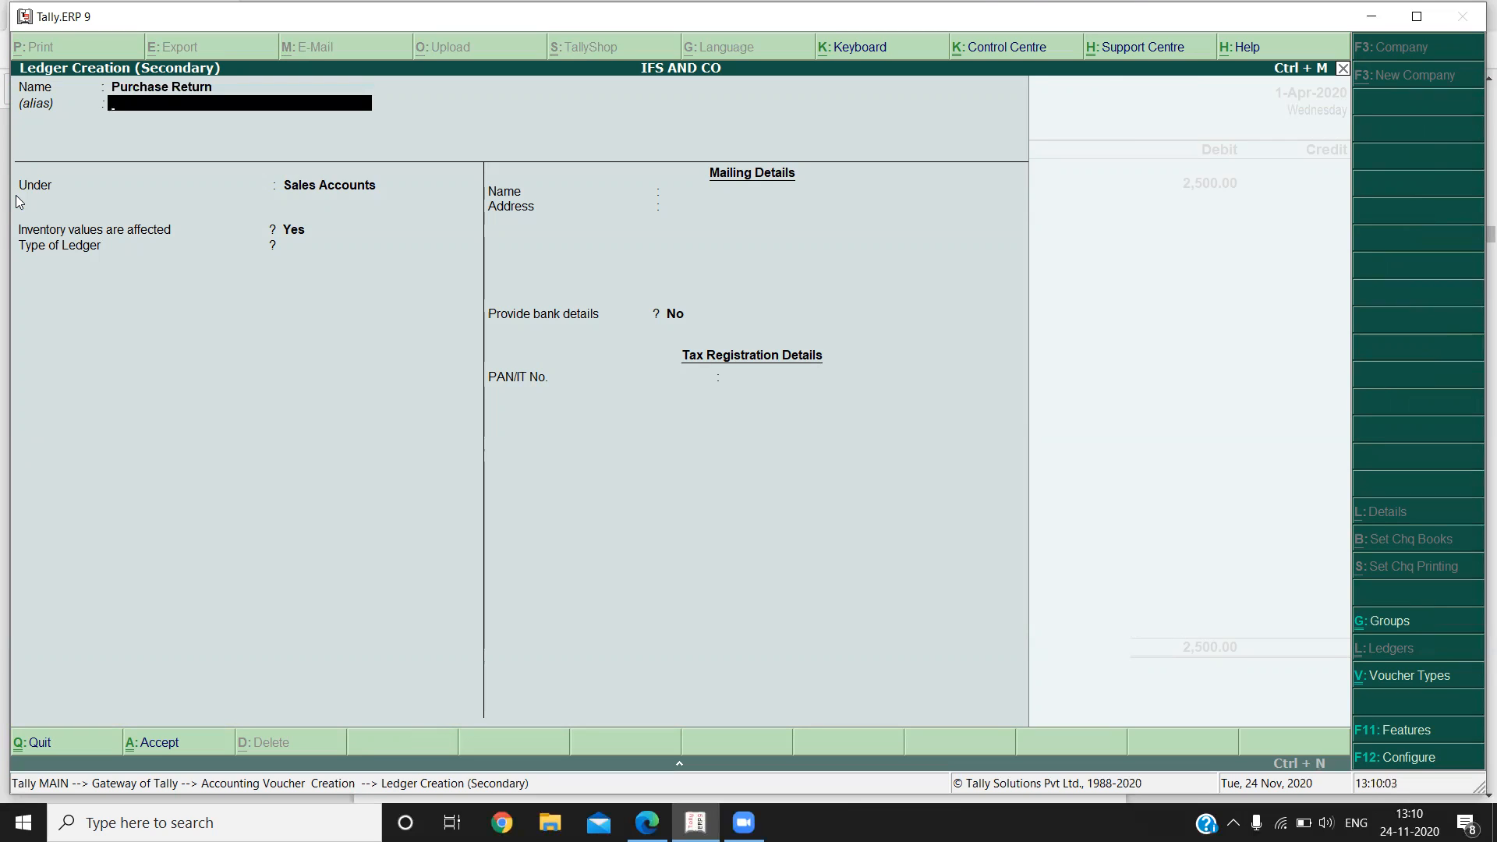
{"action": "key", "text": "Return"}
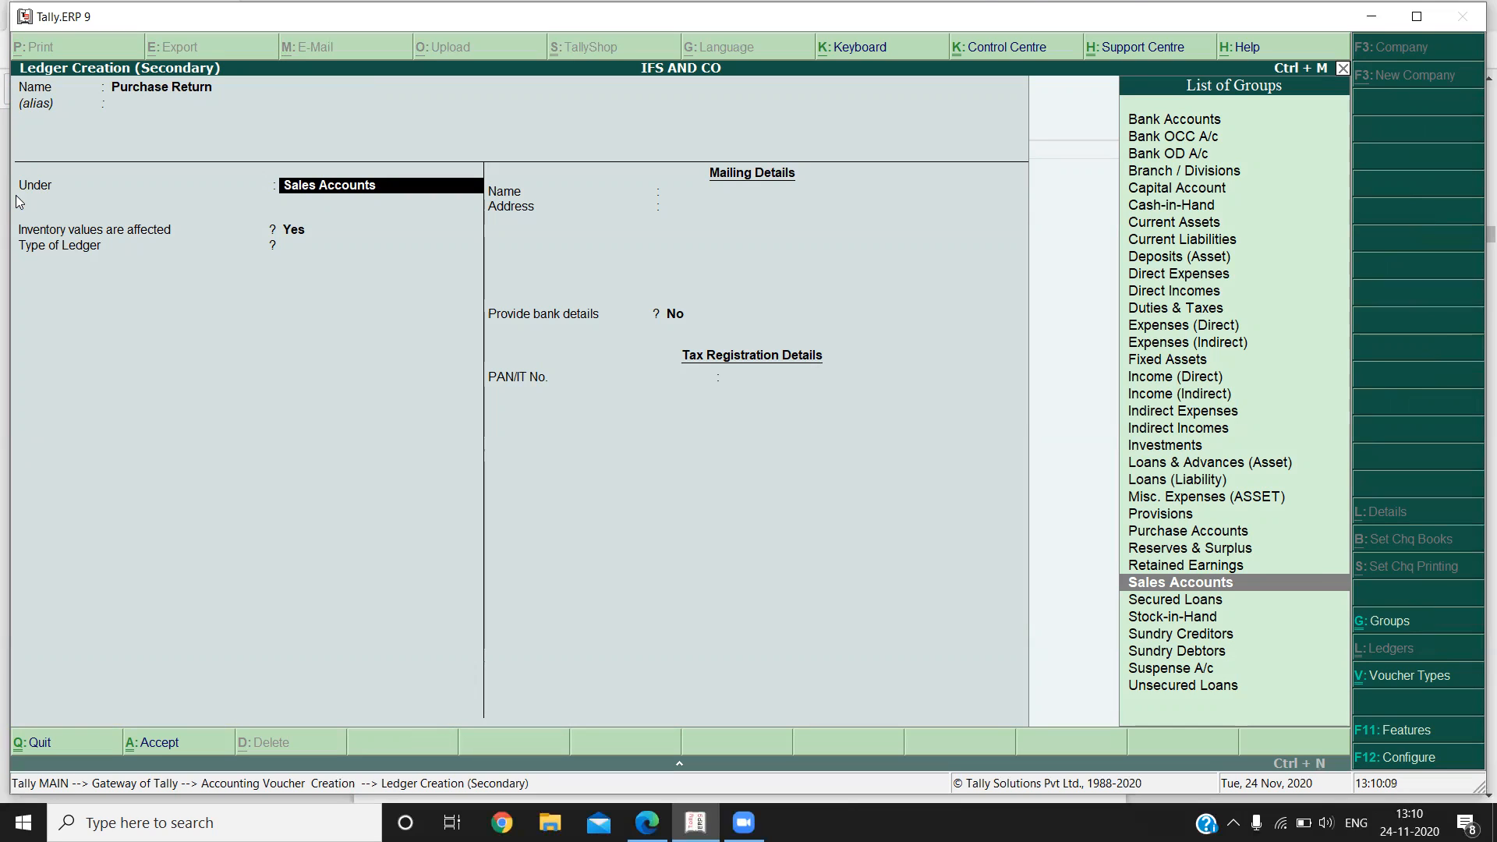
{"action": "type", "text": "Pur"}
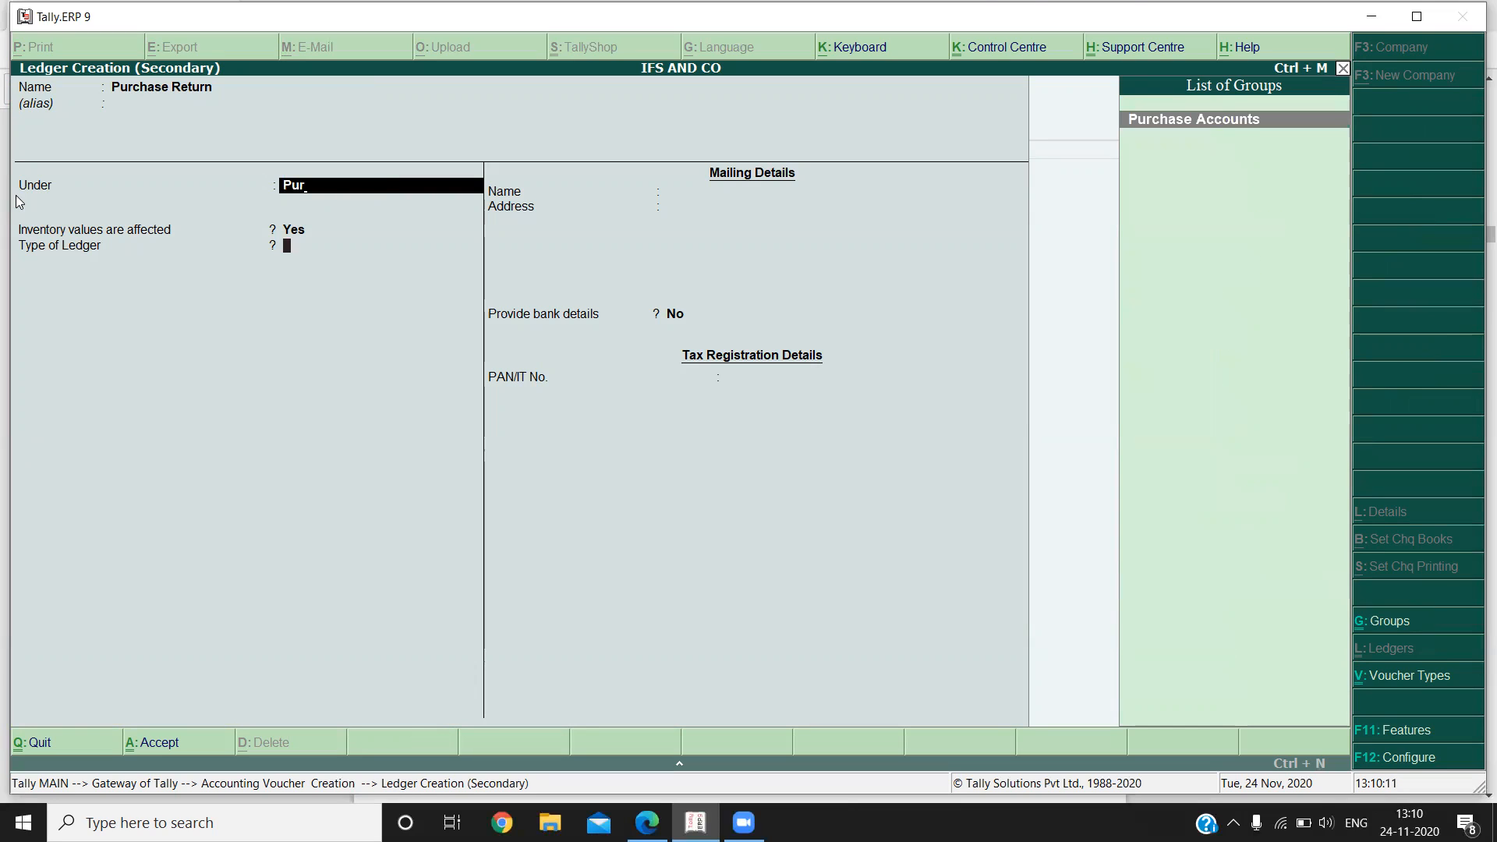
{"action": "key", "text": "Return"}
{"action": "key", "text": "Return"}
{"action": "key", "text": "Return"}
{"action": "key", "text": "Return"}
{"action": "key", "text": "Return"}
{"action": "key", "text": "Return"}
{"action": "key", "text": "Return"}
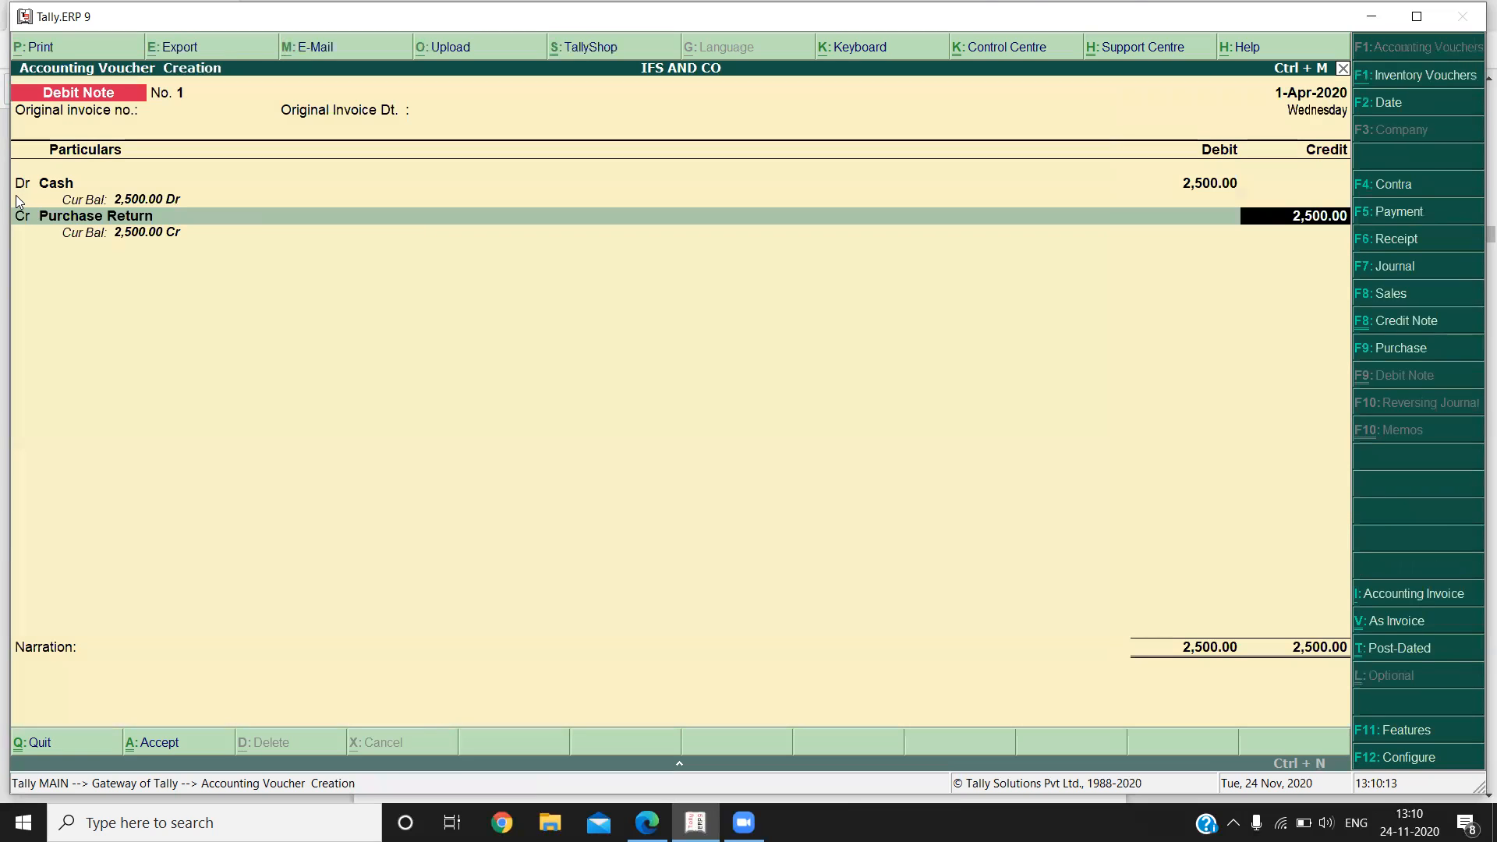
Credit Purchase Return with 2,500 and accept the debit note without a narration.
{"action": "key", "text": "Return"}
{"action": "key", "text": "Return"}
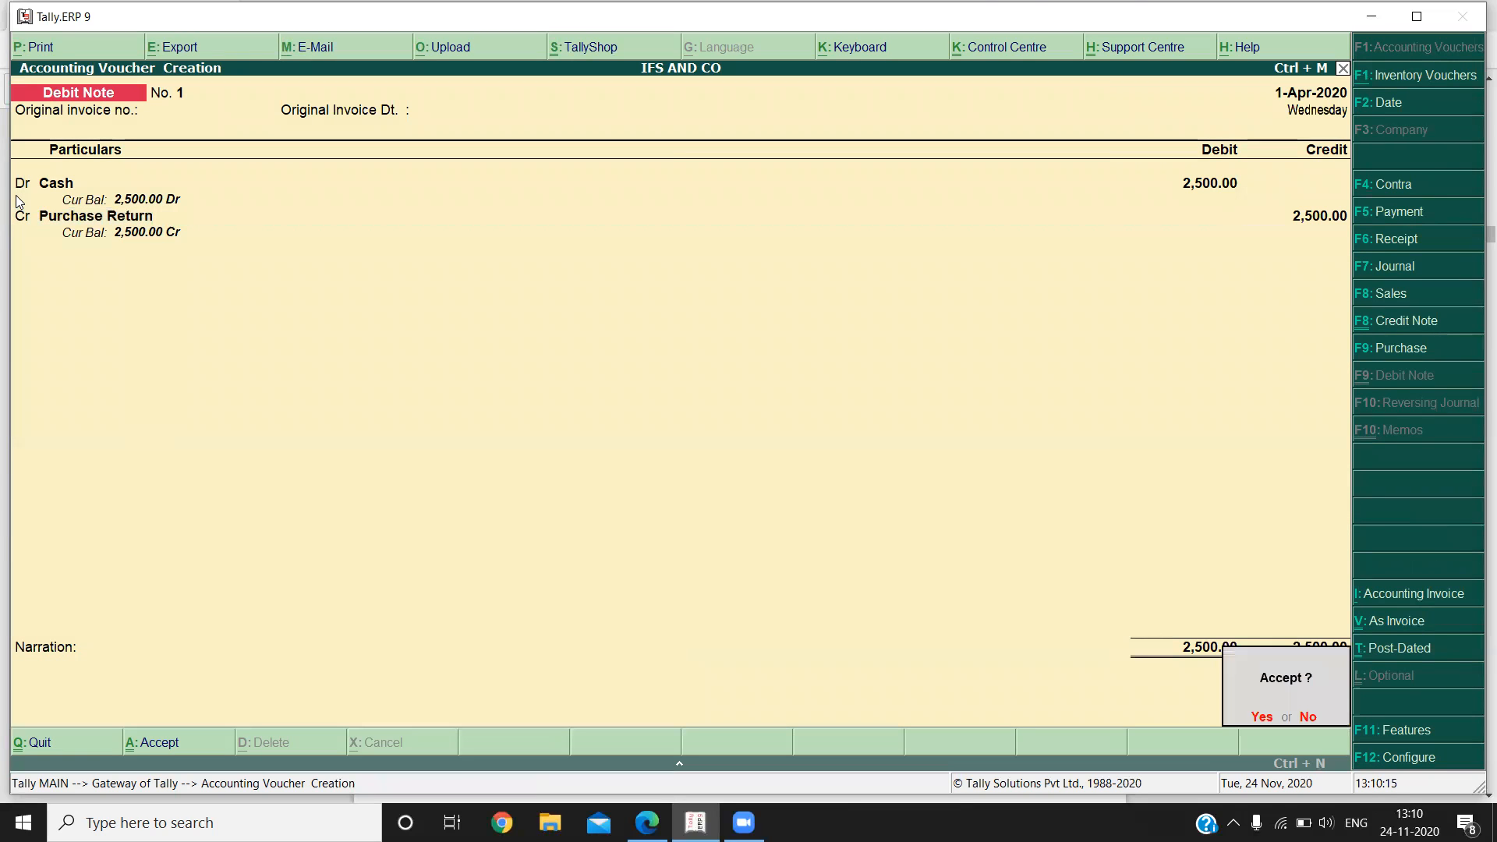
{"action": "key", "text": "Return"}
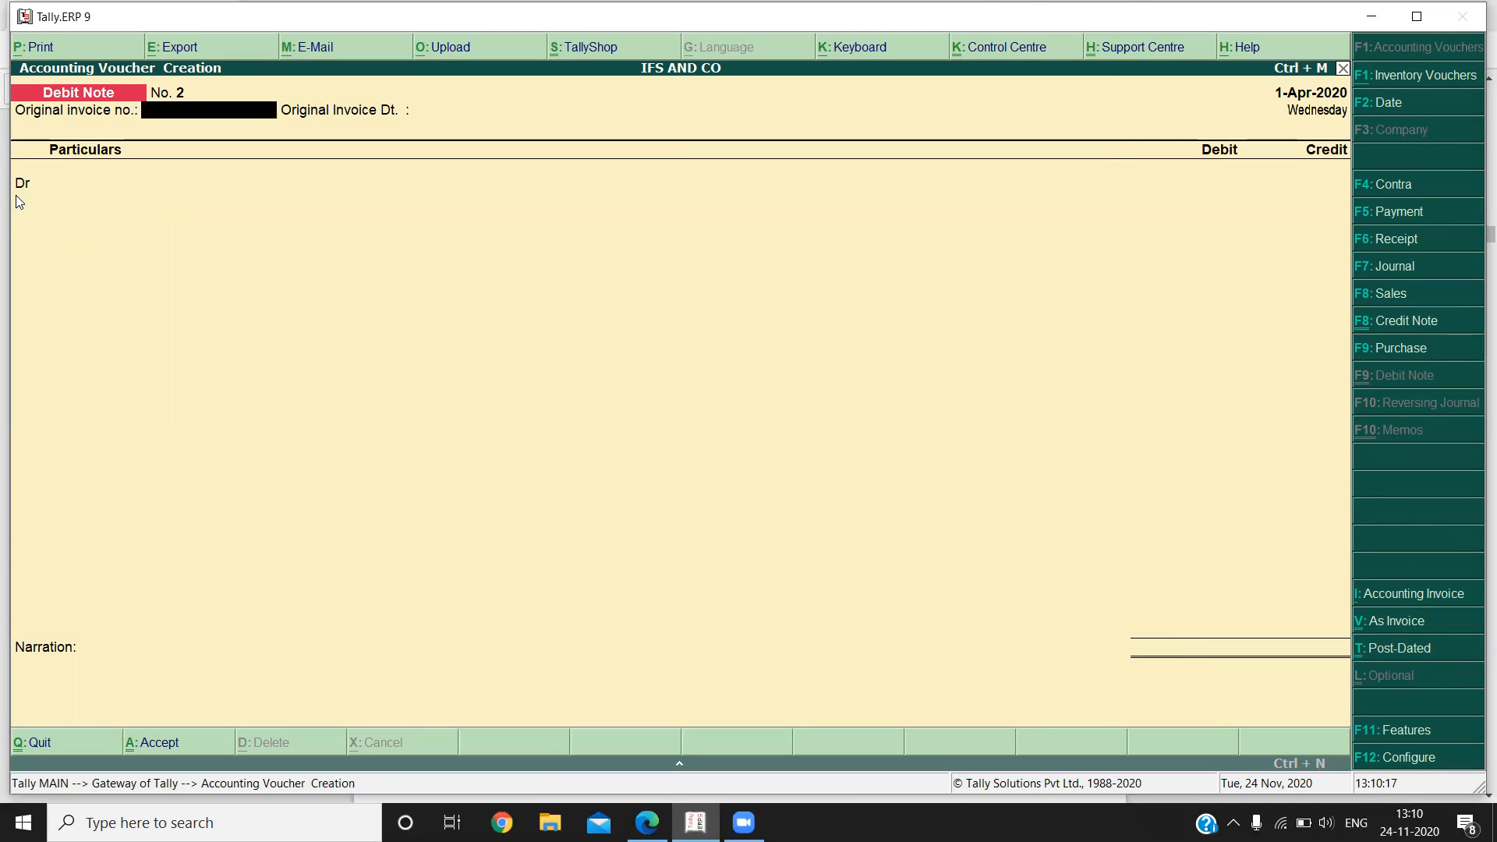
Start a credit note with blank original invoice details and credit Cash with 1,500, accepting the default party details.
{"action": "left_click", "coordinate": [1438, 320]}
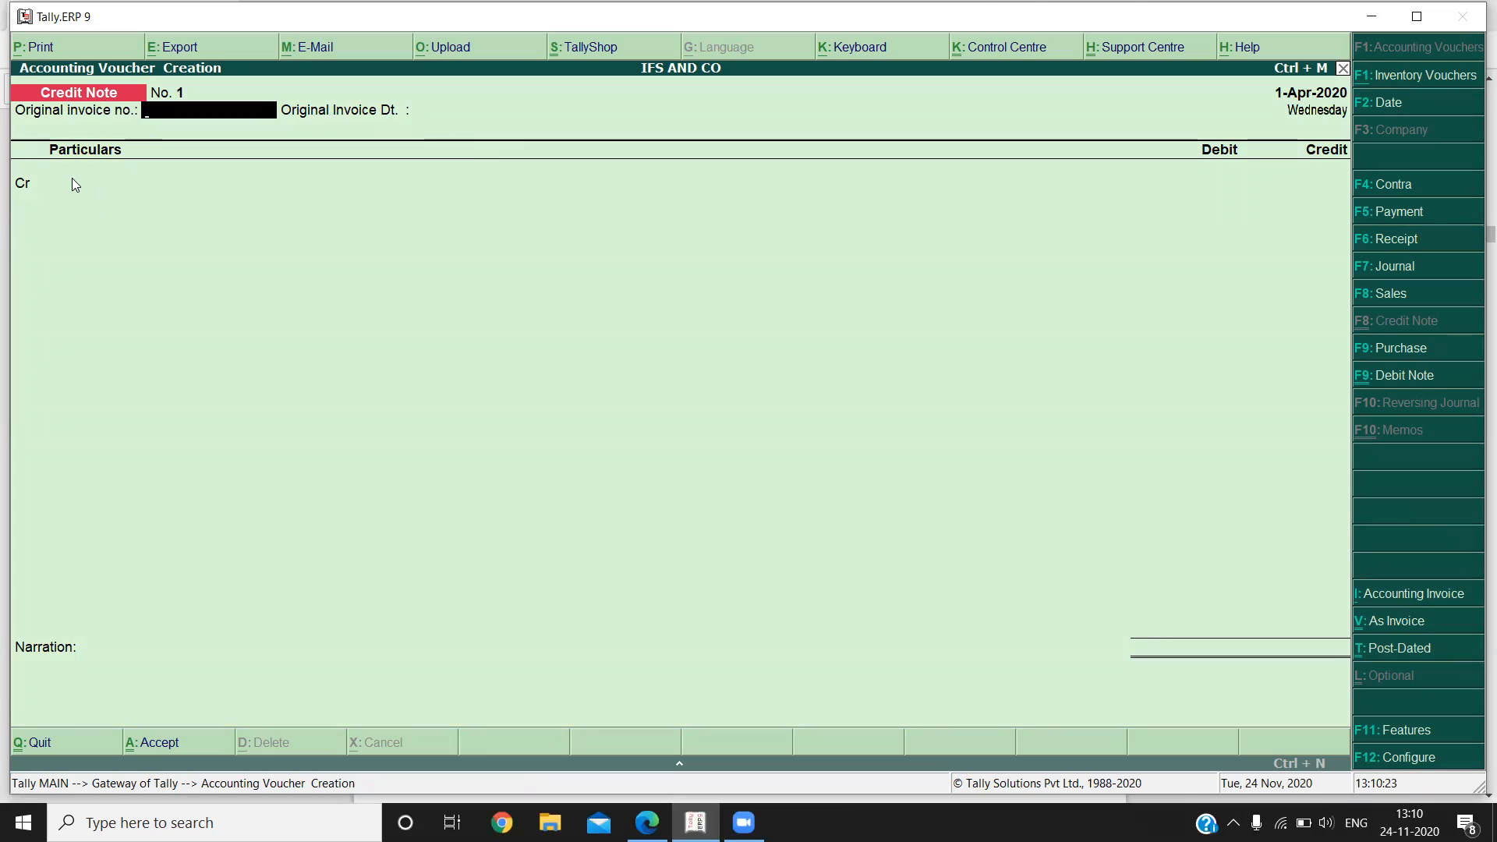
{"action": "key", "text": "Return"}
{"action": "key", "text": "Return"}
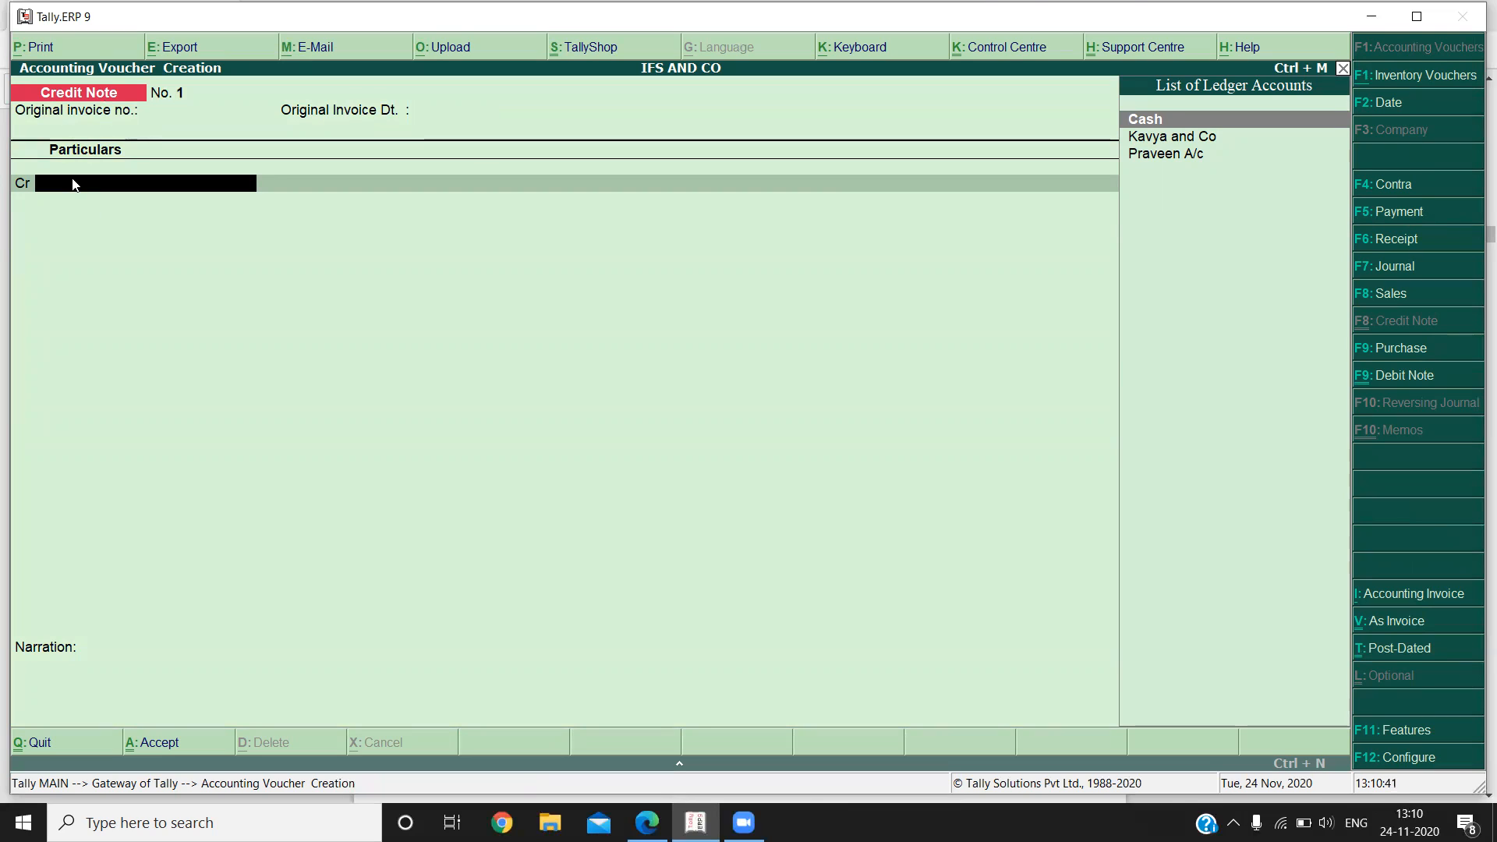
{"action": "key", "text": "Return"}
{"action": "key", "text": "Return"}
{"action": "key", "text": "Return"}
{"action": "key", "text": "Return"}
{"action": "key", "text": "Return"}
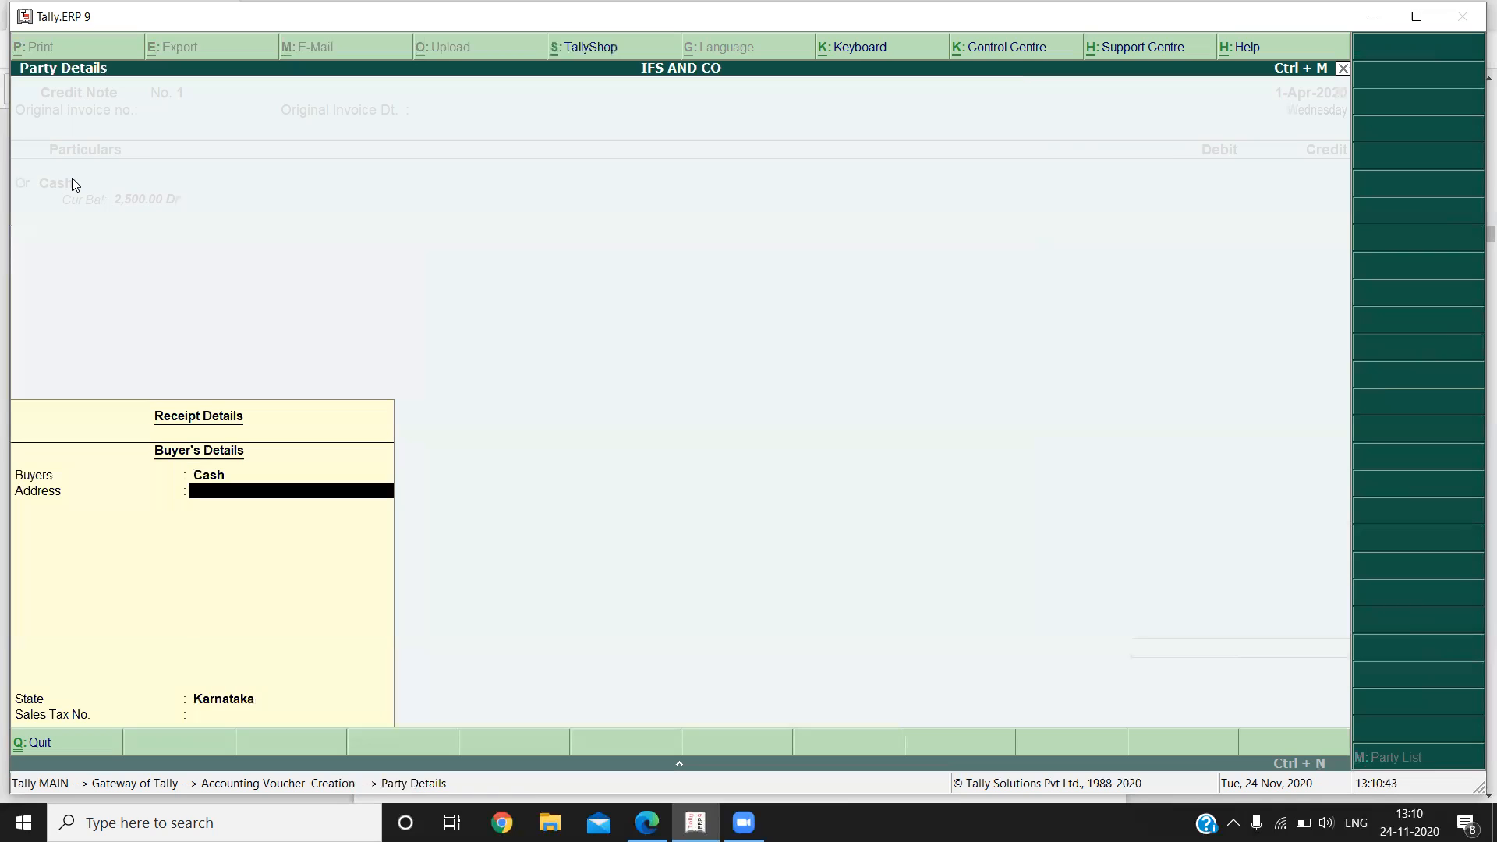
{"action": "type", "text": "1,500"}
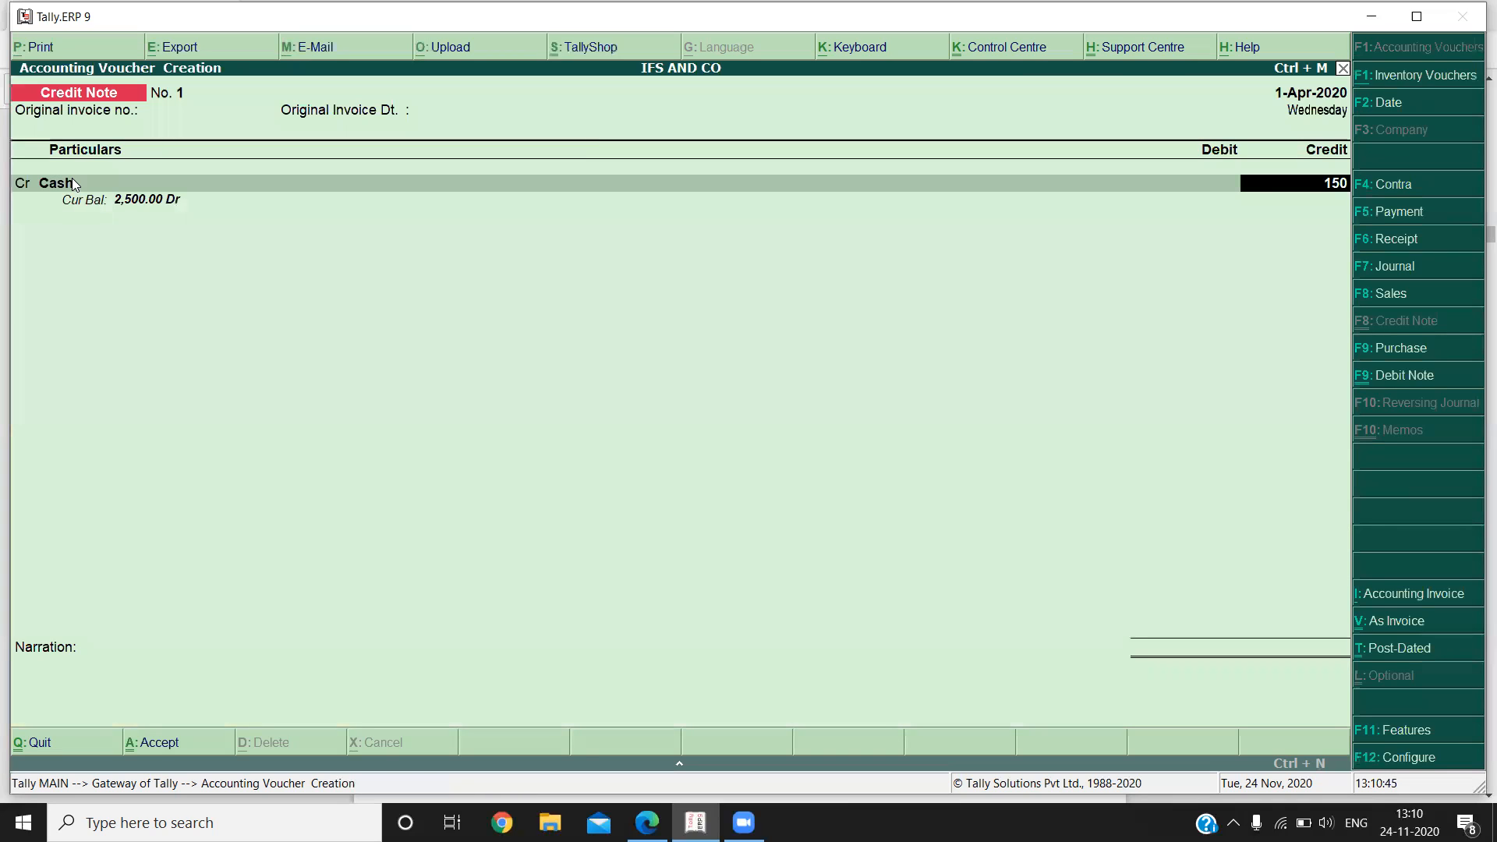
{"action": "key", "text": "Return"}
{"action": "key", "text": "Return"}
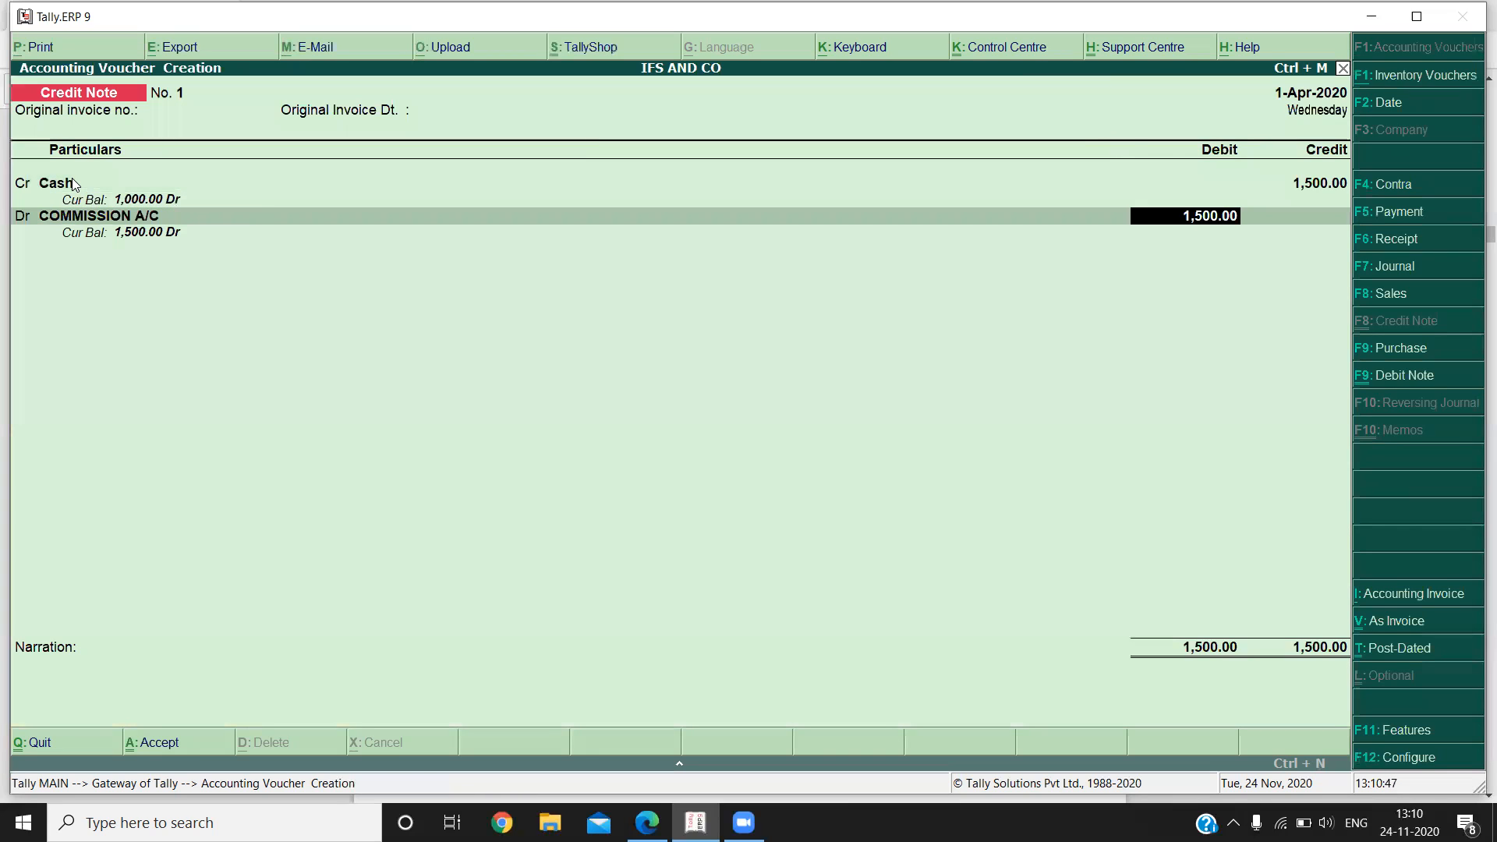
{"action": "key", "text": "BackSpace"}
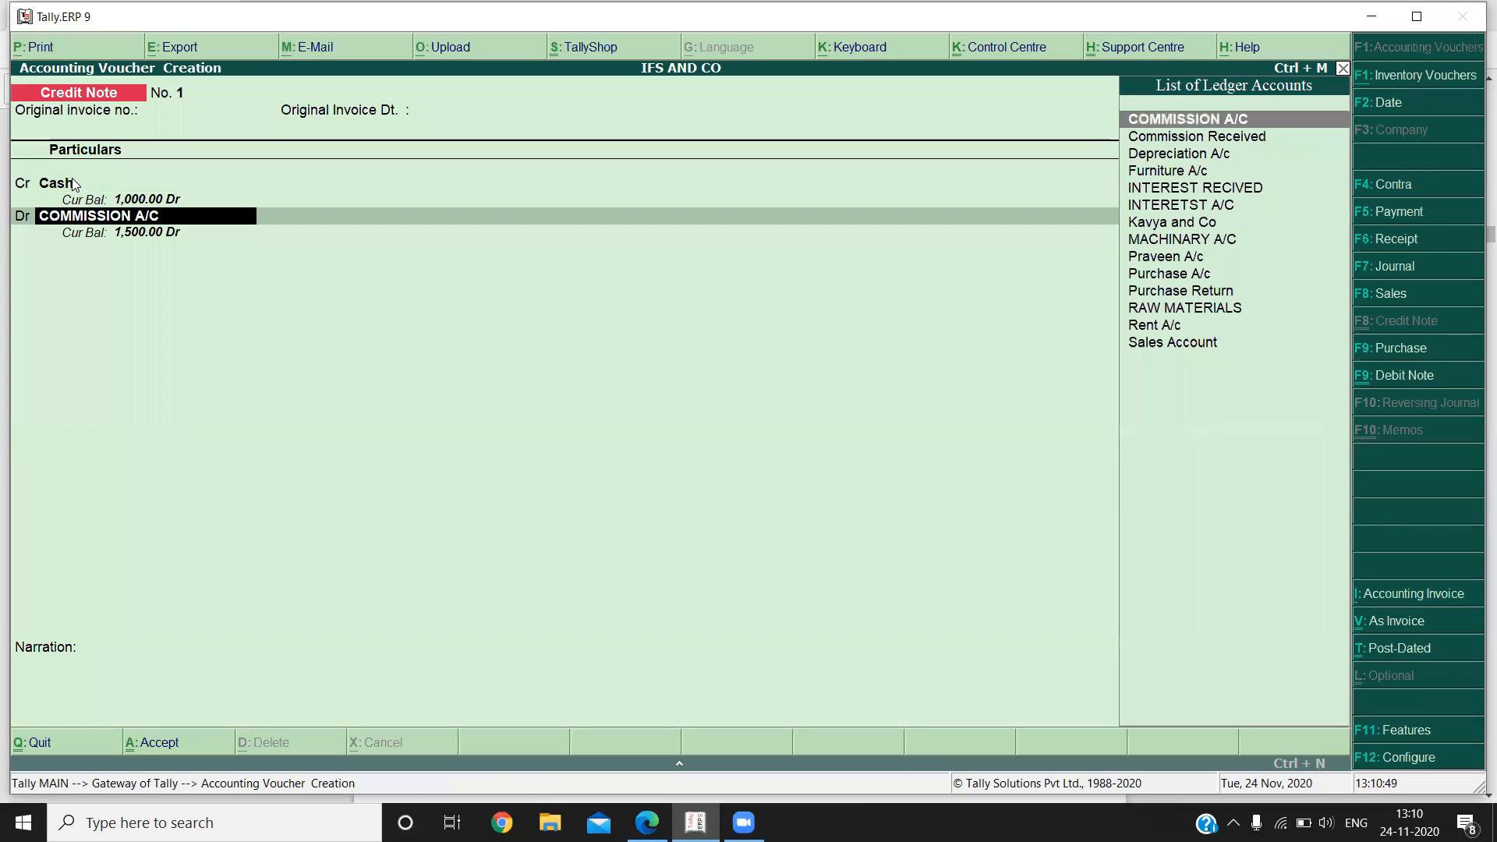
Create the ledger "Sales Returns" under Sales Accounts for the credit note's debit line, keeping the other defaults.
{"action": "key", "text": "alt+c"}
{"action": "type", "text": "Sales Ret"}
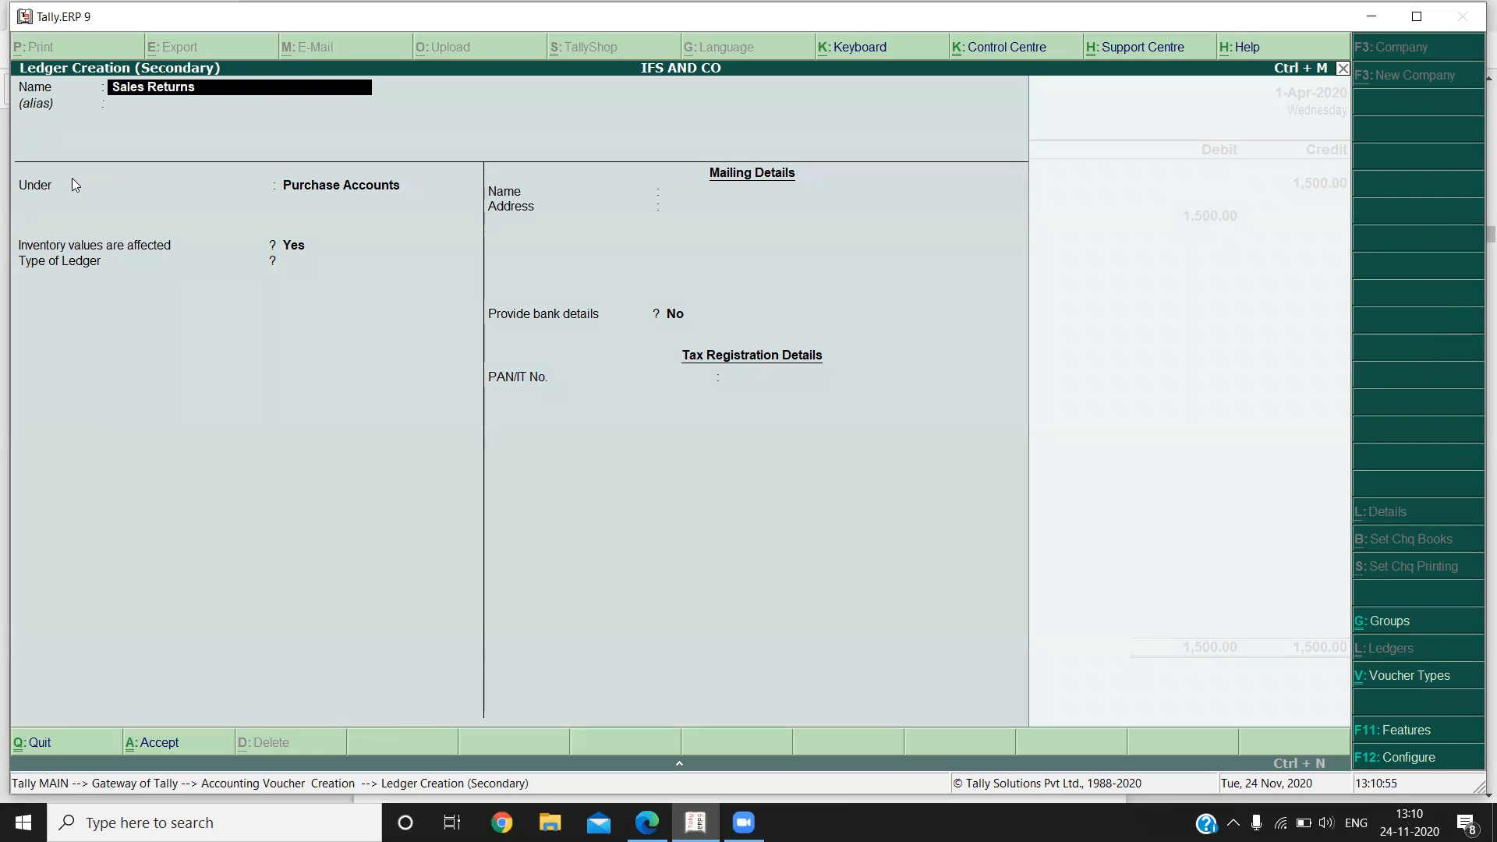
{"action": "type", "text": "urns"}
{"action": "key", "text": "Return"}
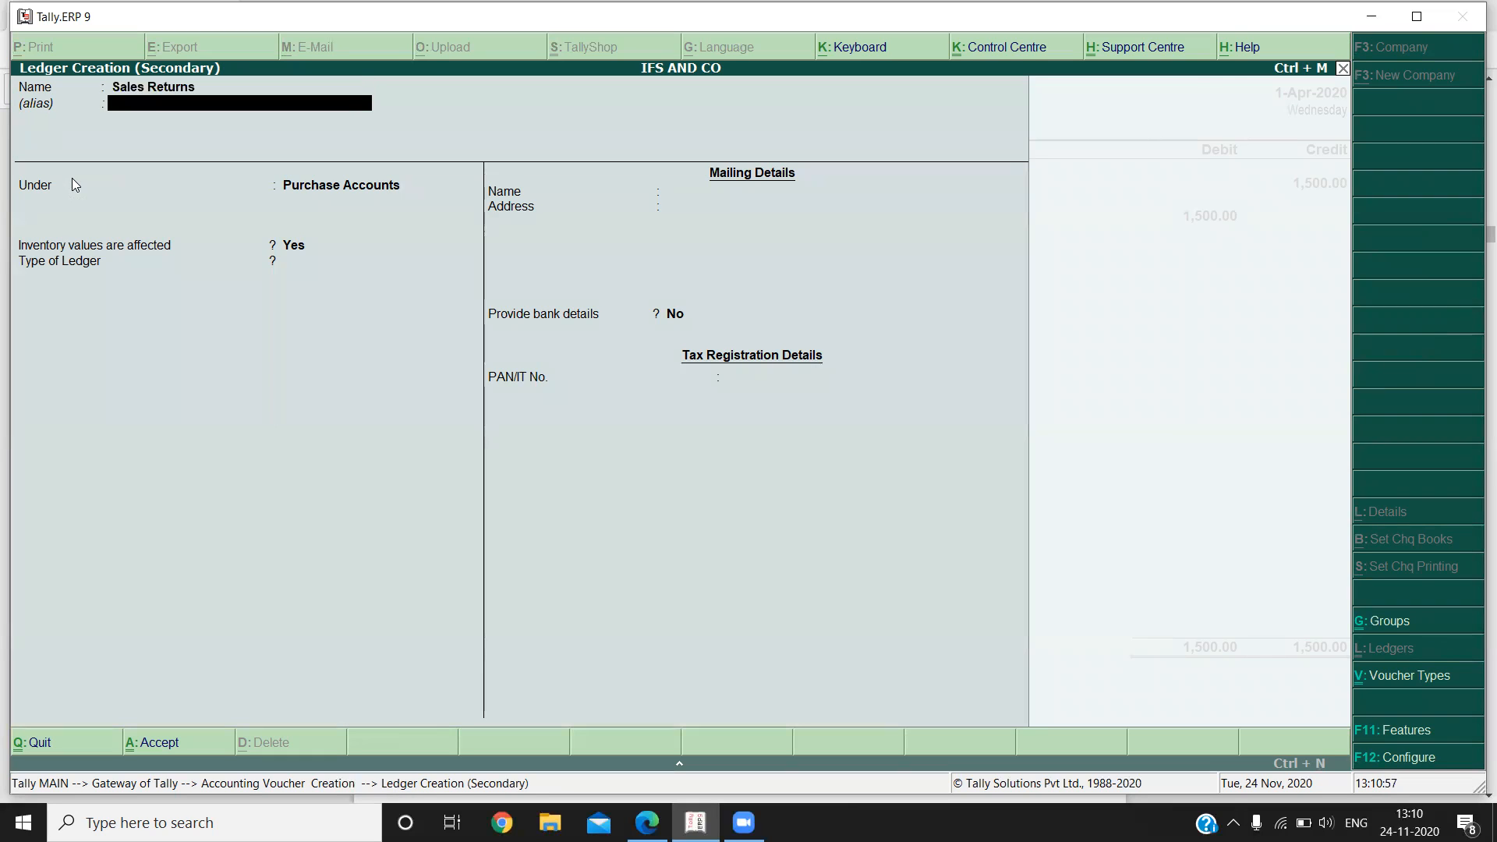
{"action": "type", "text": "Sa"}
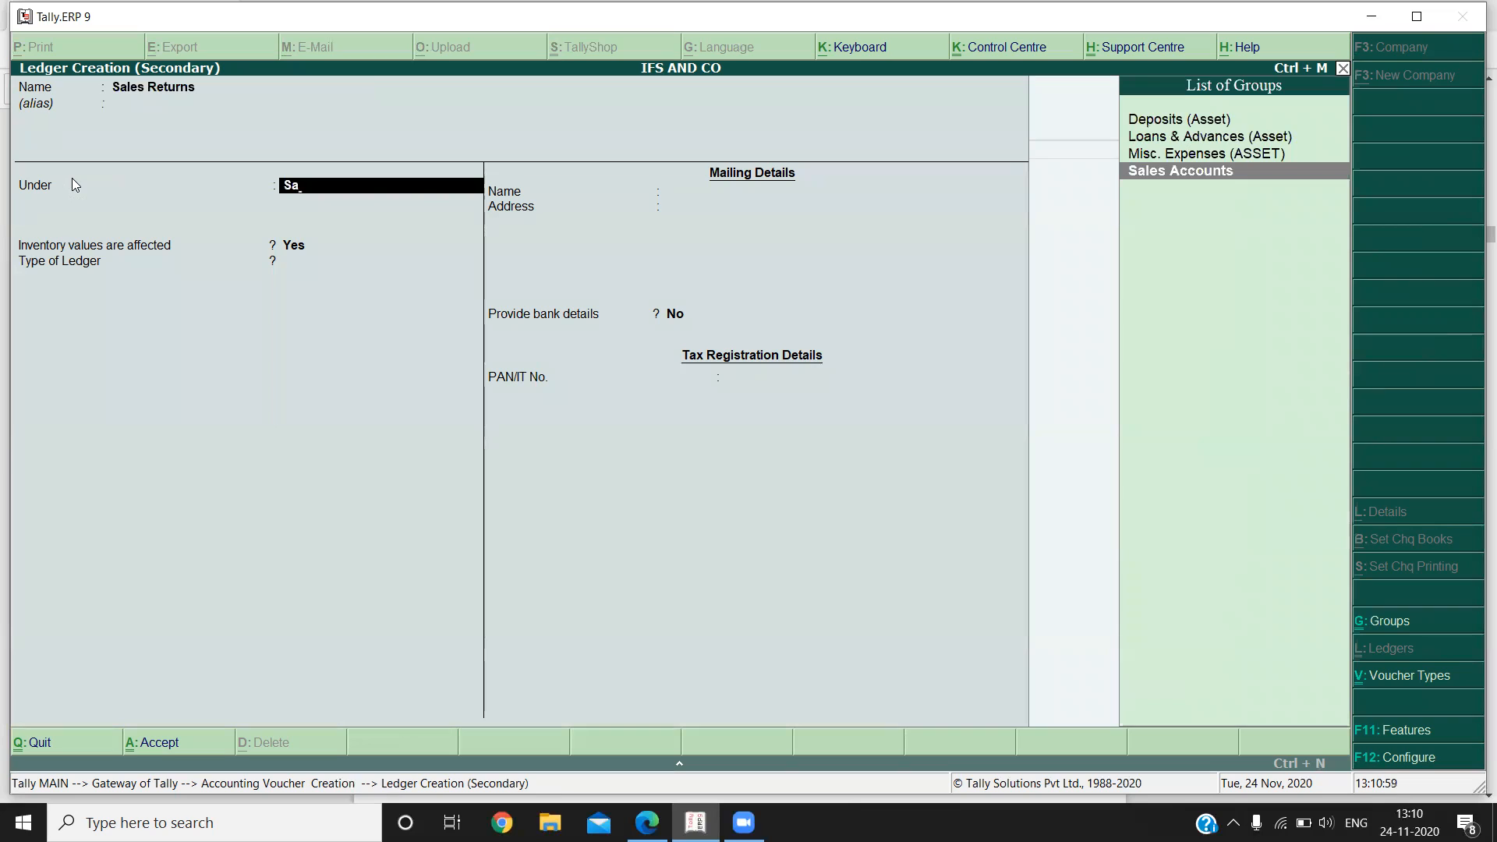
{"action": "key", "text": "Return"}
{"action": "key", "text": "Return"}
{"action": "key", "text": "Return"}
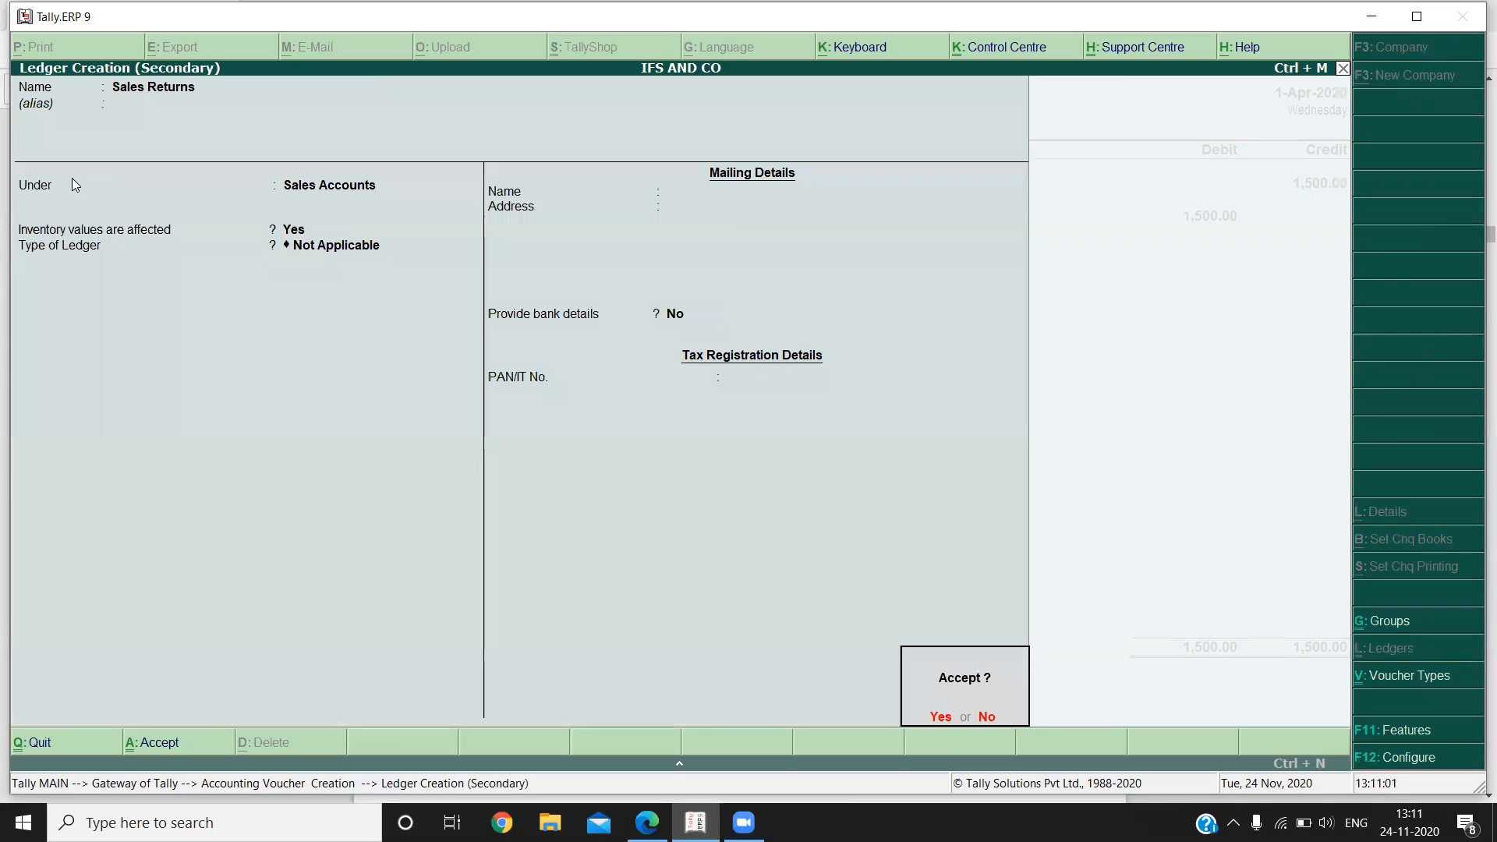
{"action": "key", "text": "Return"}
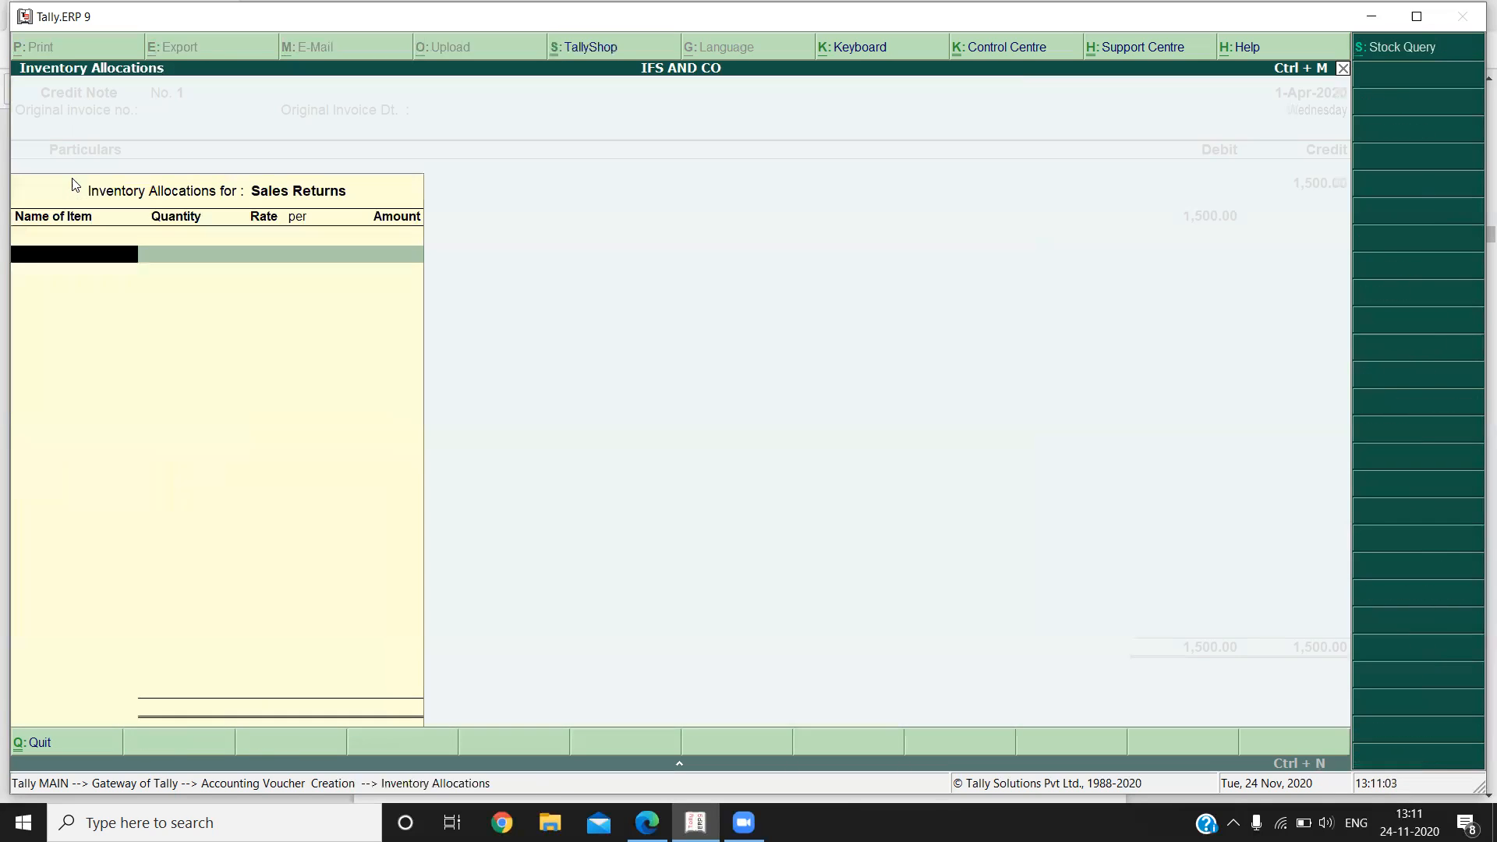
Debit Sales Returns with 1,500 without stock items, save the credit note with narration "sold goods returned back", and leave voucher entry.
{"action": "key", "text": "Return"}
{"action": "key", "text": "Return"}
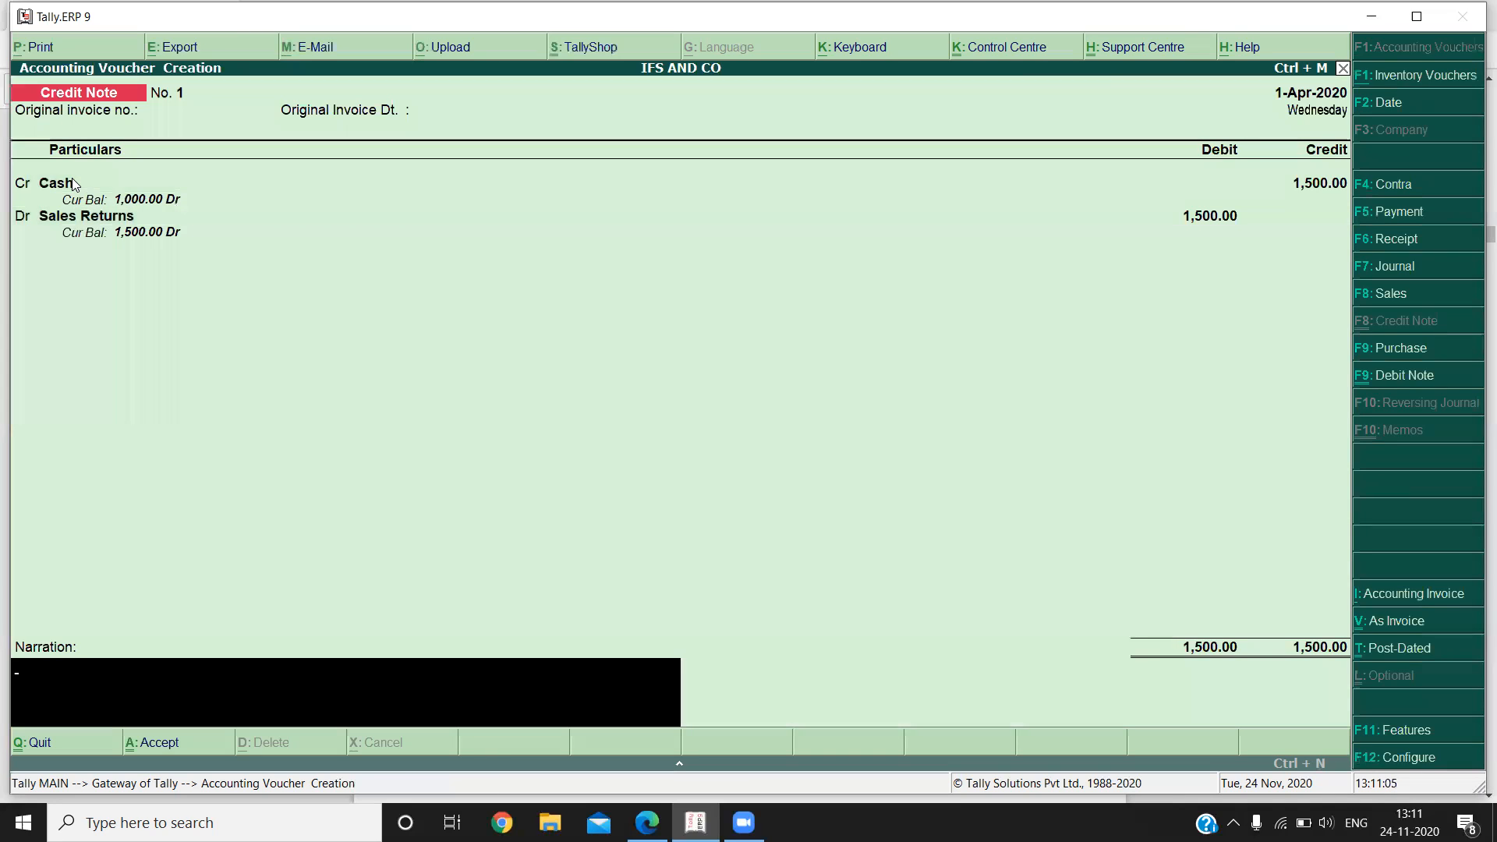
{"action": "type", "text": "sold goods ret"}
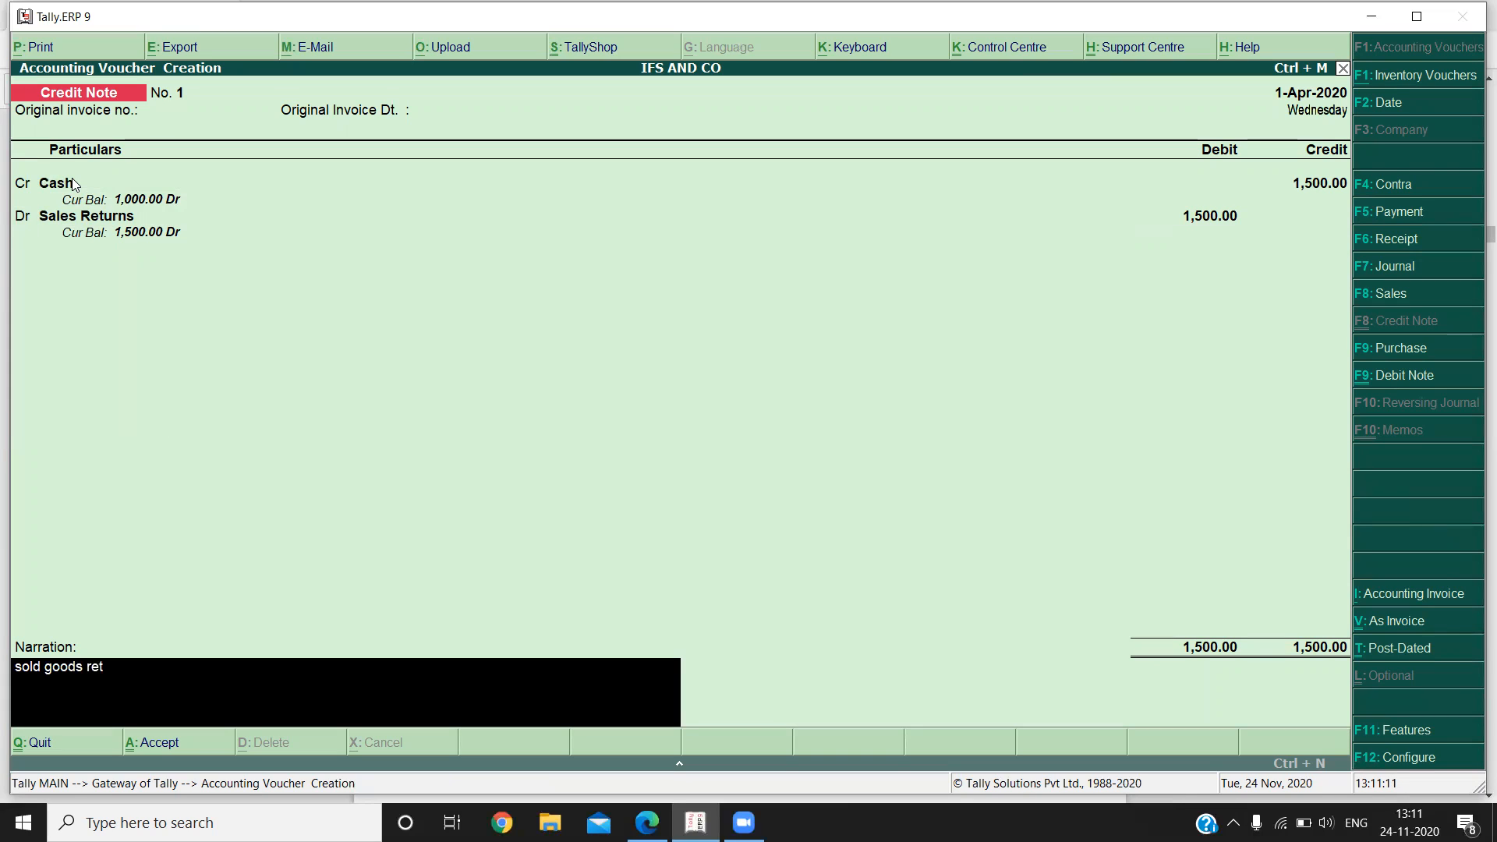
{"action": "type", "text": "urned back"}
{"action": "key", "text": "Return"}
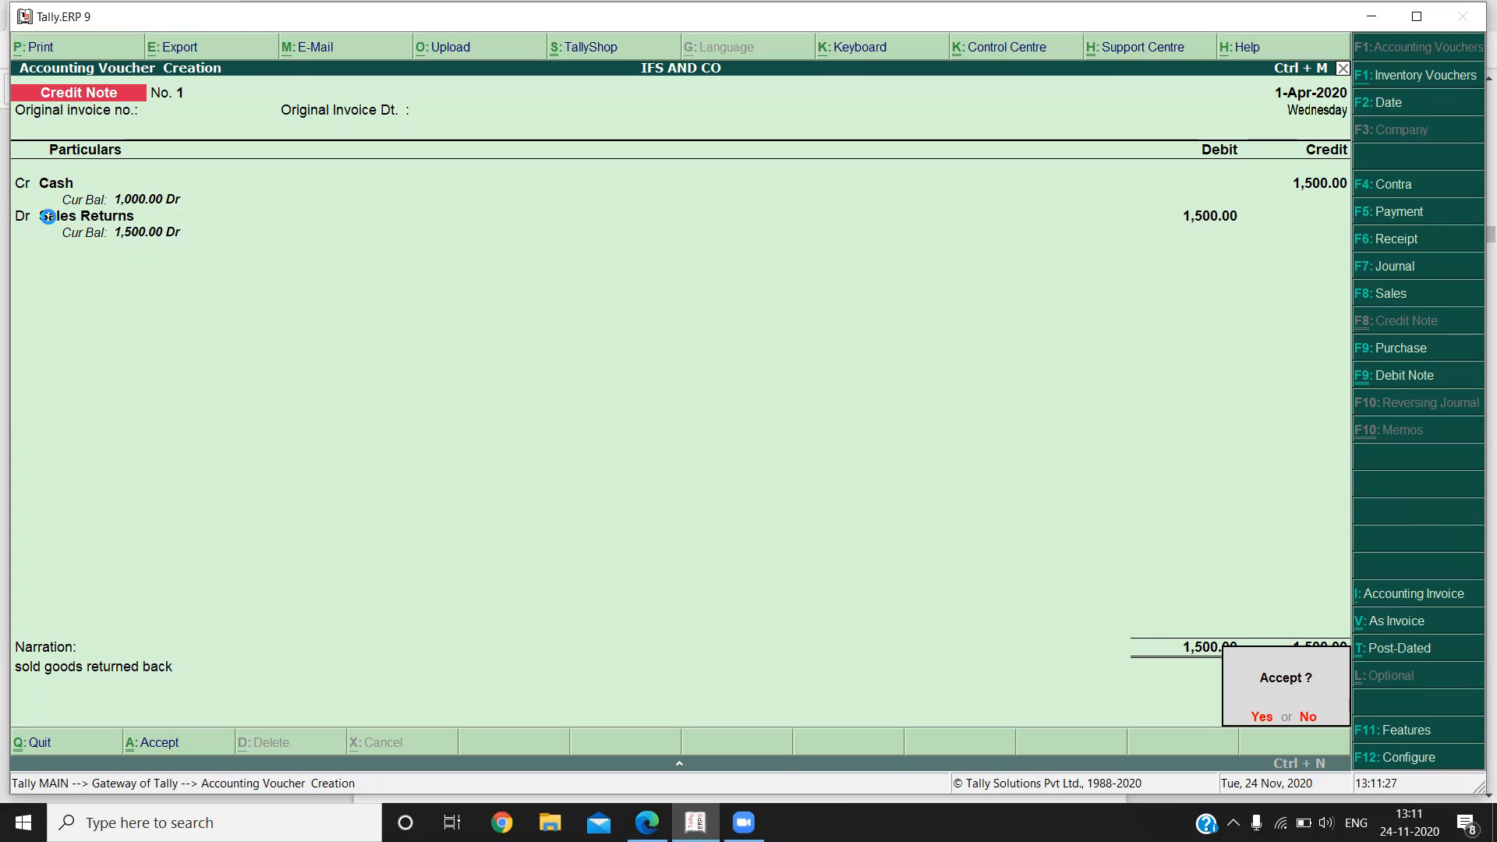
{"action": "key", "text": "Return"}
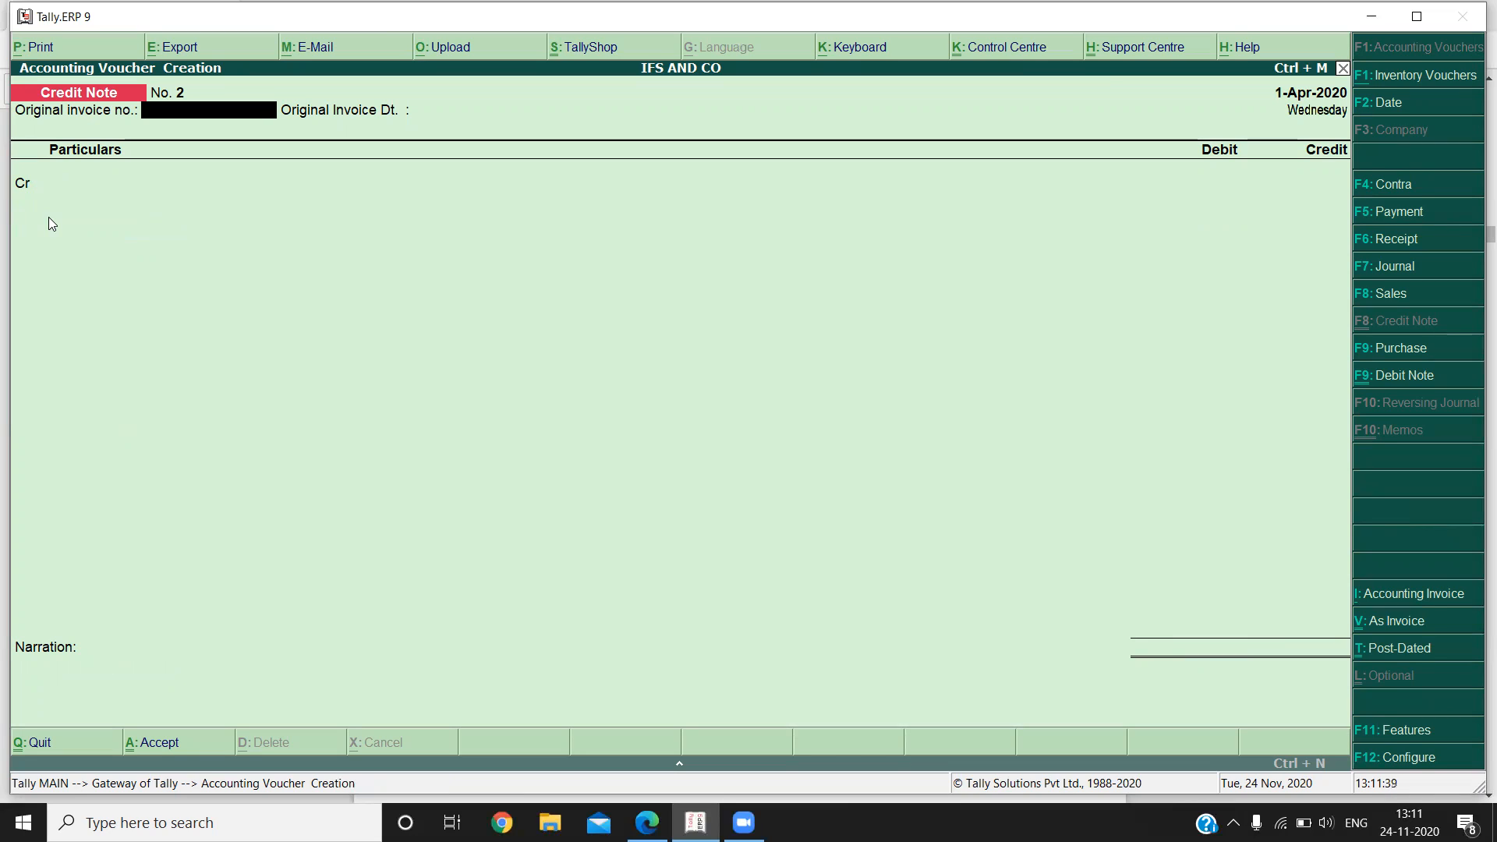
{"action": "key", "text": "Escape"}
{"action": "key", "text": "Return"}
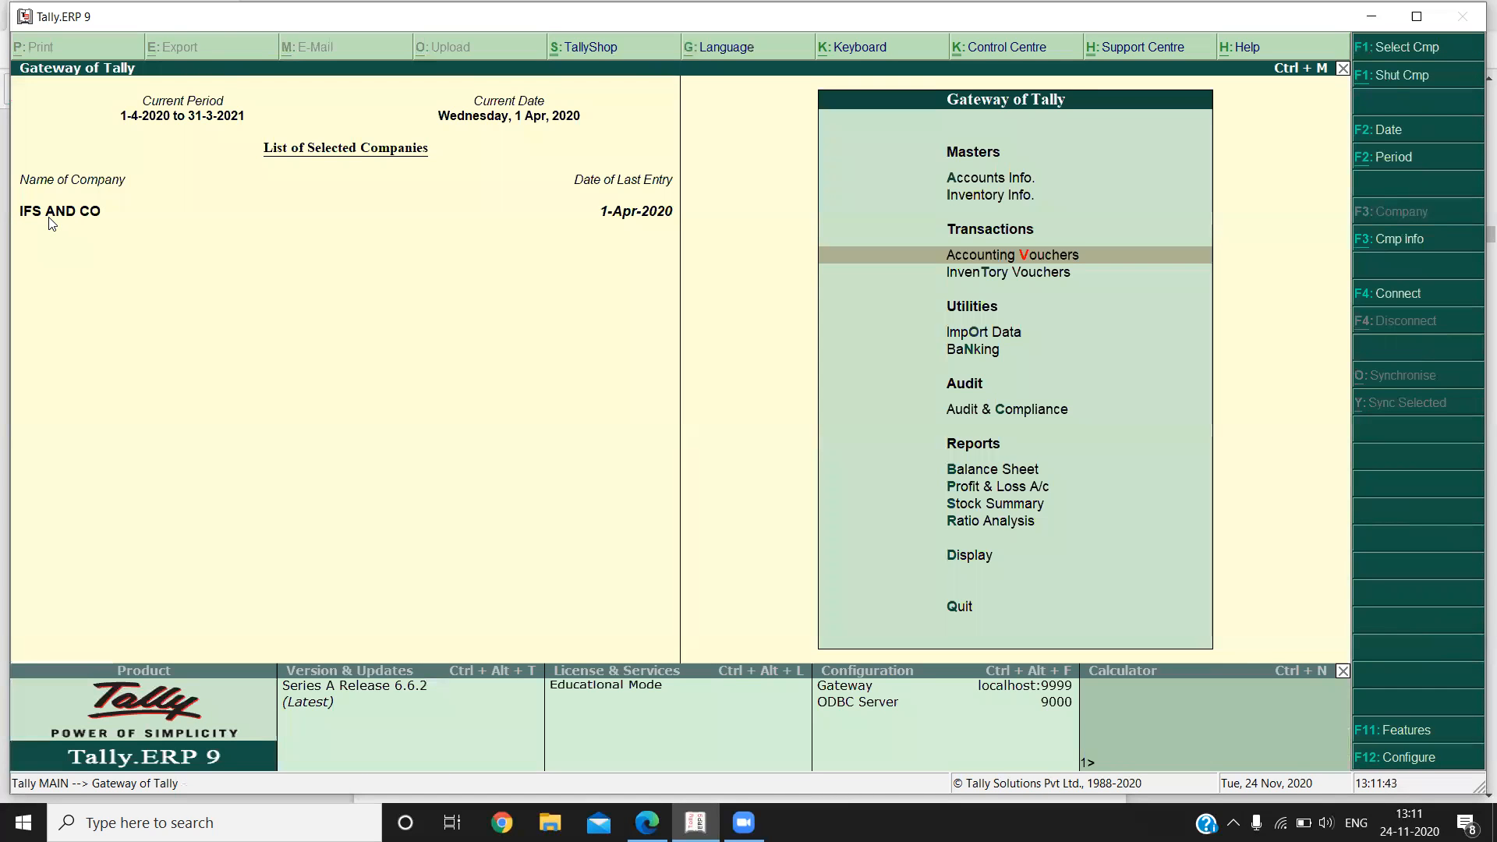
Open the Day Book report for IFS AND CO from the display reports.
{"action": "key", "text": "Down"}
{"action": "key", "text": "Down"}
{"action": "key", "text": "Down"}
{"action": "key", "text": "Down"}
{"action": "key", "text": "Down"}
{"action": "key", "text": "Down"}
{"action": "key", "text": "Down"}
{"action": "key", "text": "Down"}
{"action": "key", "text": "Down"}
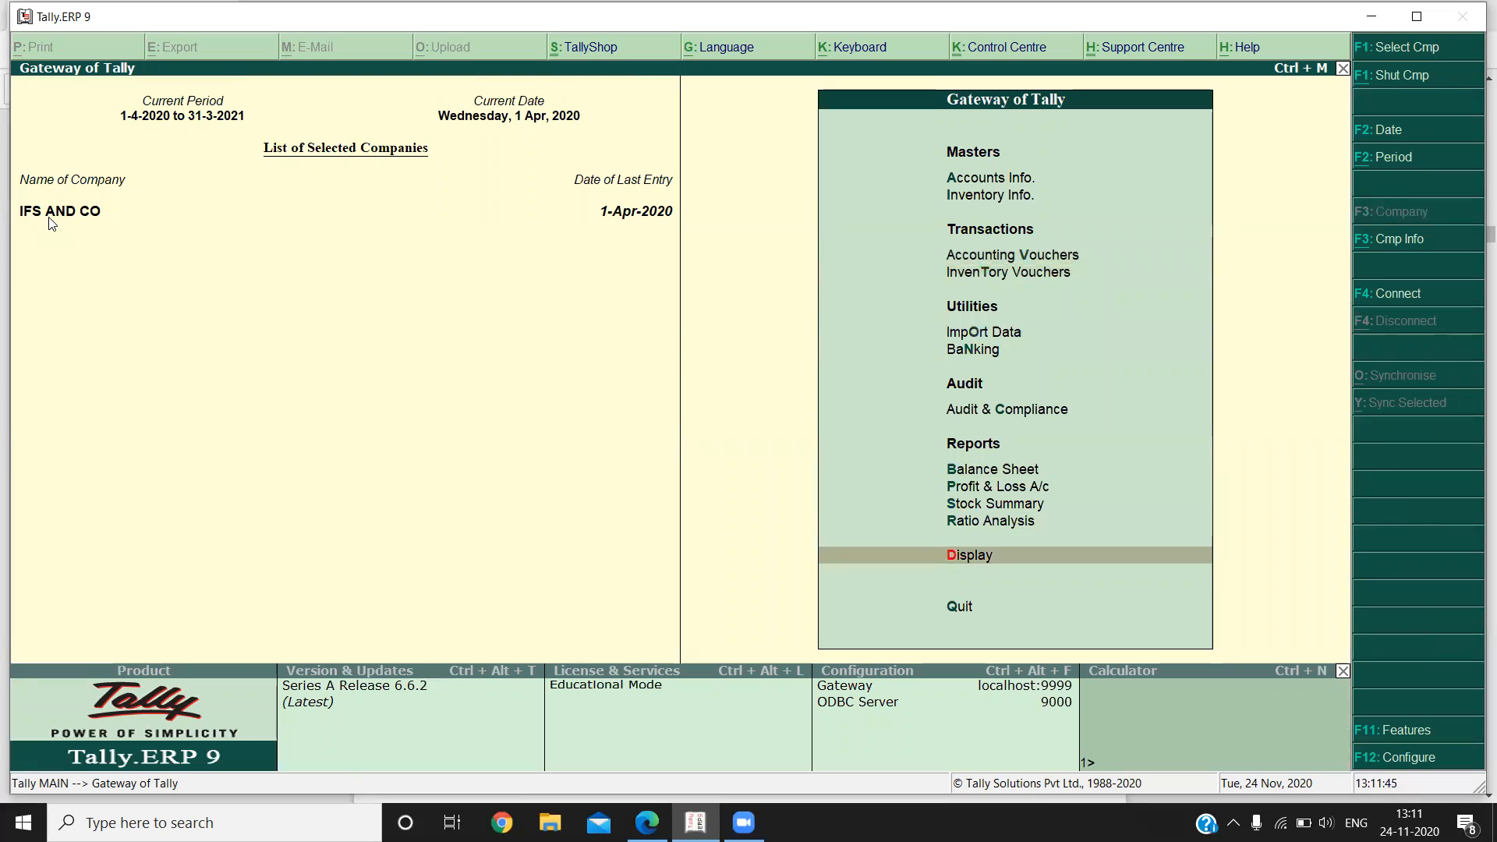
{"action": "key", "text": "Return"}
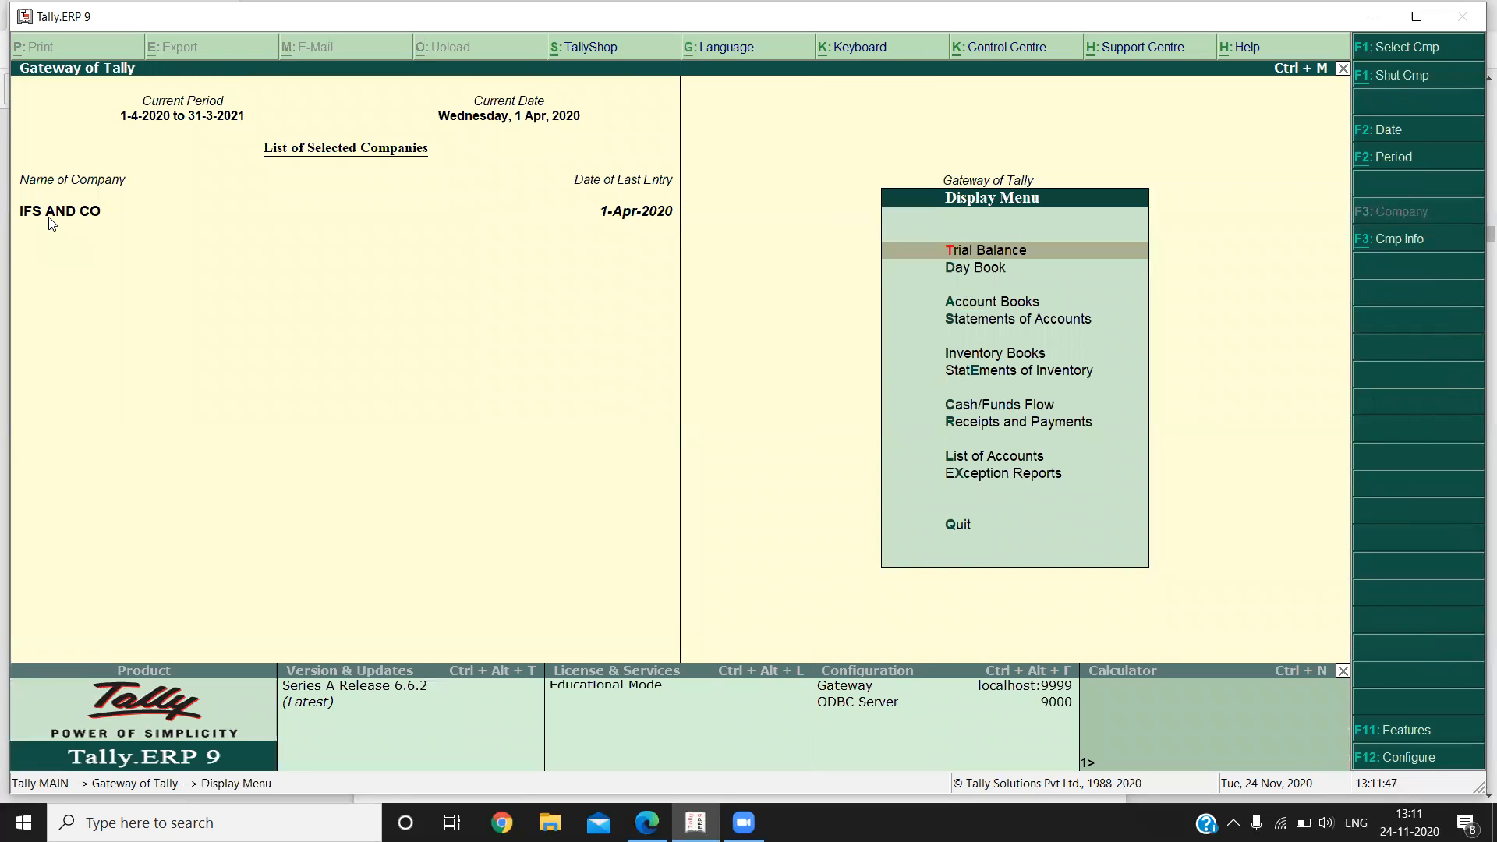
{"action": "key", "text": "Down"}
{"action": "key", "text": "Return"}
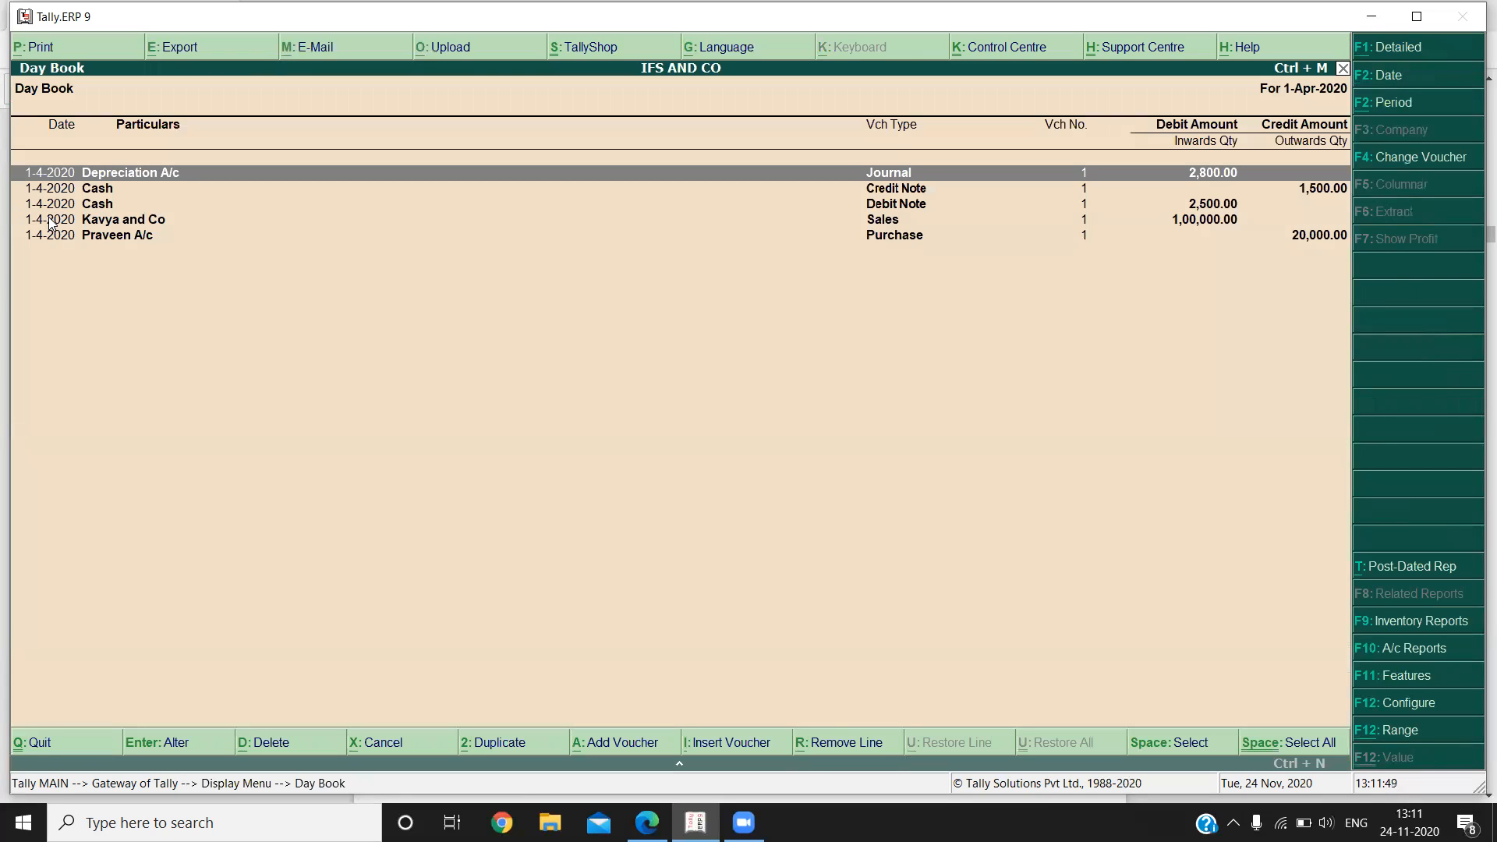
Review the credit note, debit note, sales and purchase entries in the Day Book and return to the Gateway of Tally.
{"action": "key", "text": "Down"}
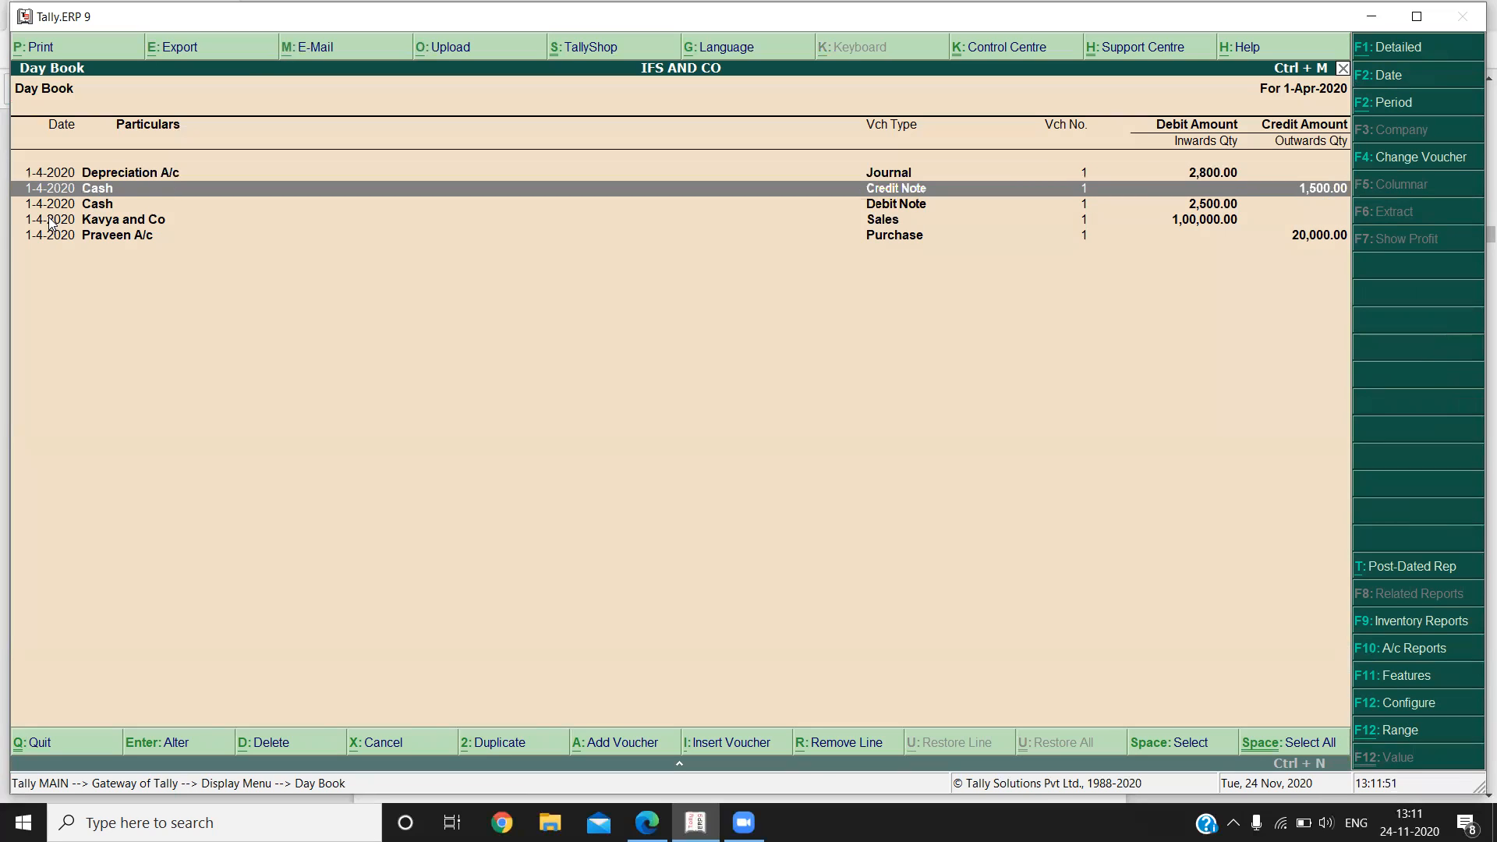
{"action": "key", "text": "Down"}
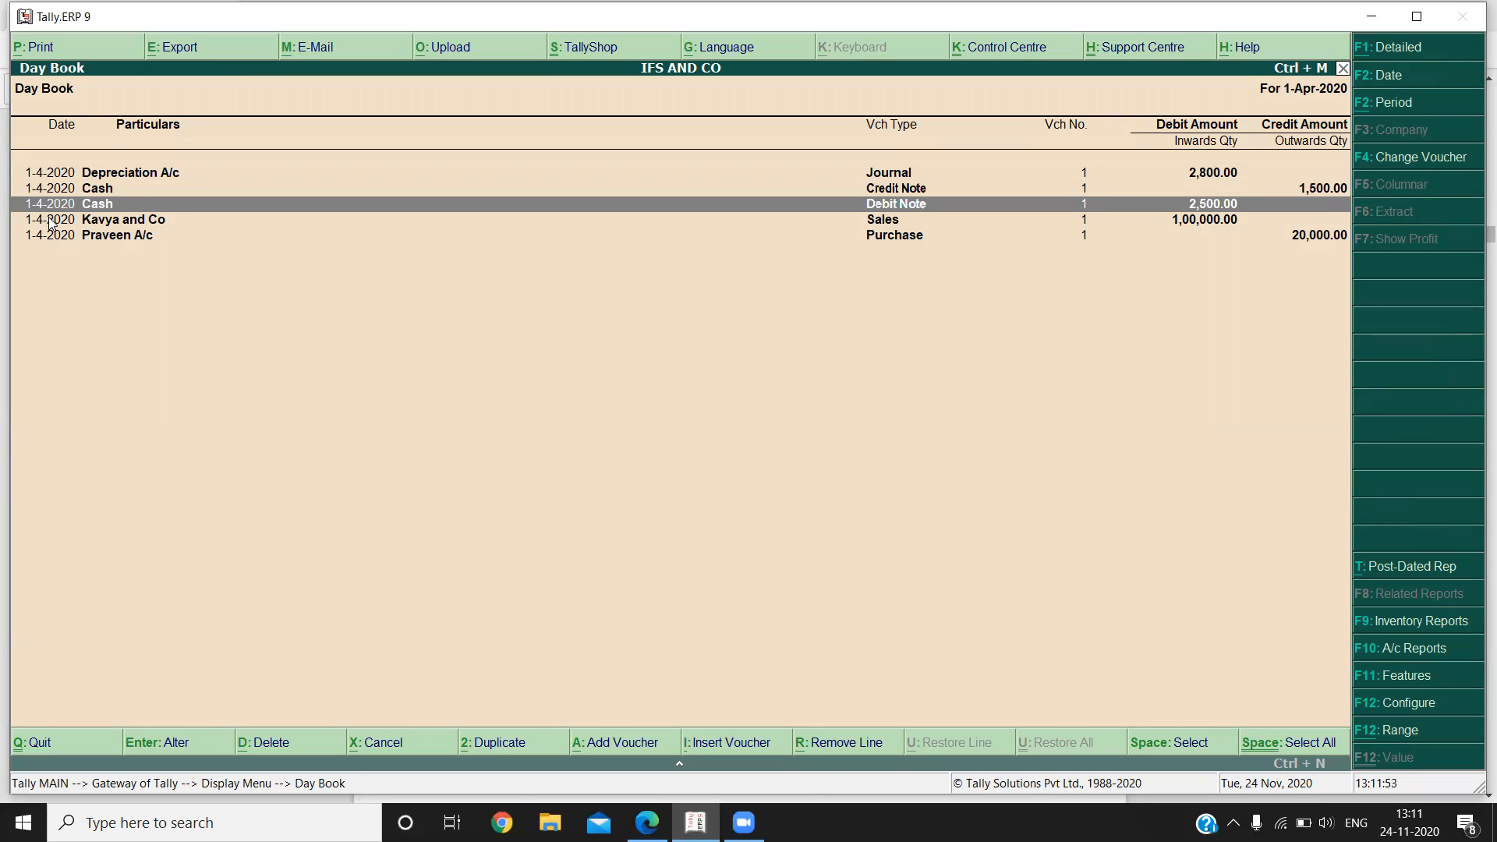
{"action": "key", "text": "Down"}
{"action": "key", "text": "Down"}
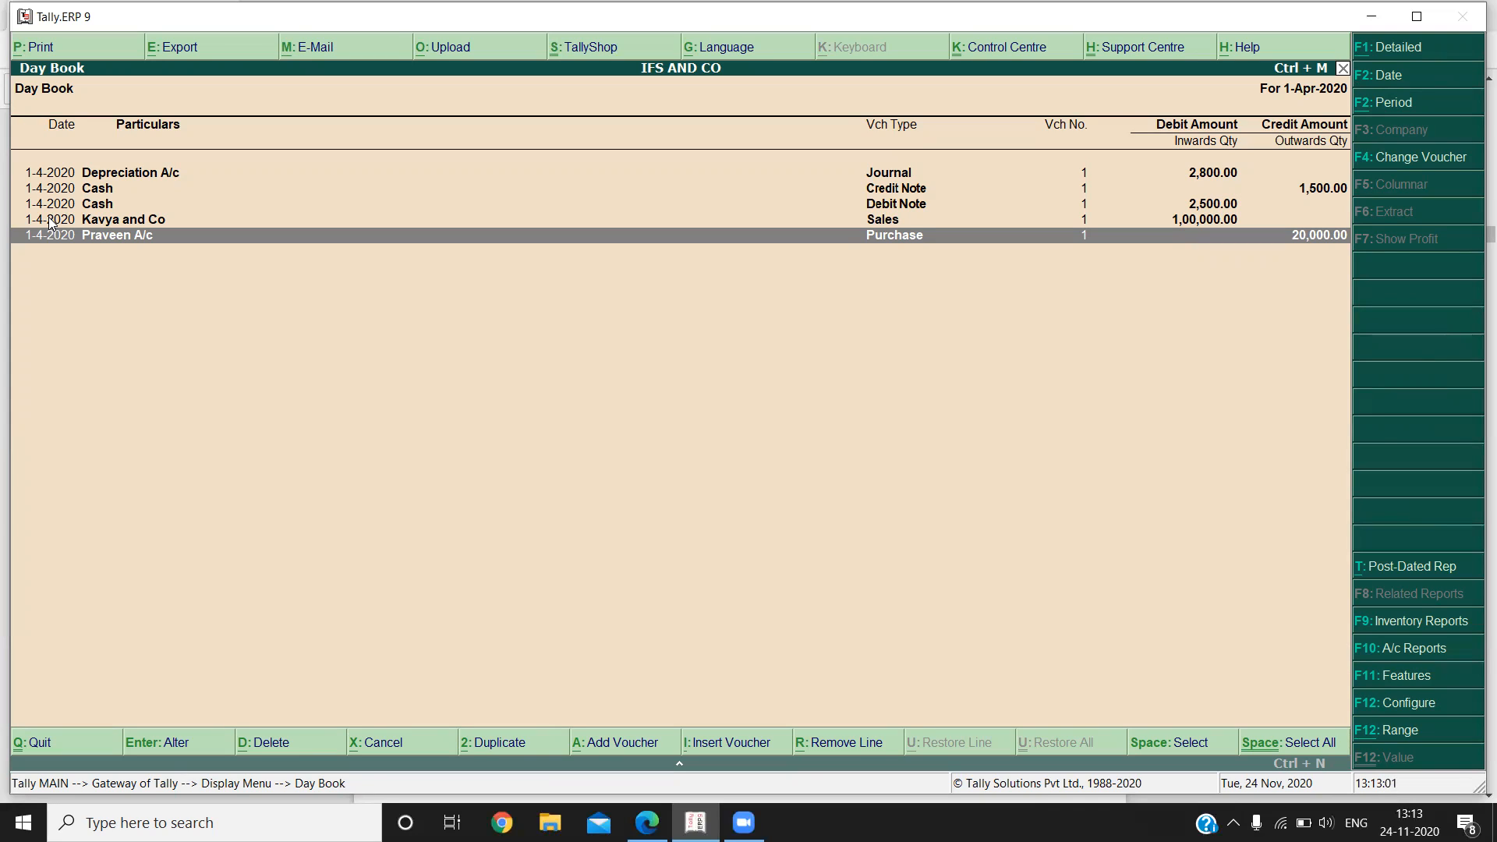
{"action": "key", "text": "Escape"}
{"action": "key", "text": "Escape"}
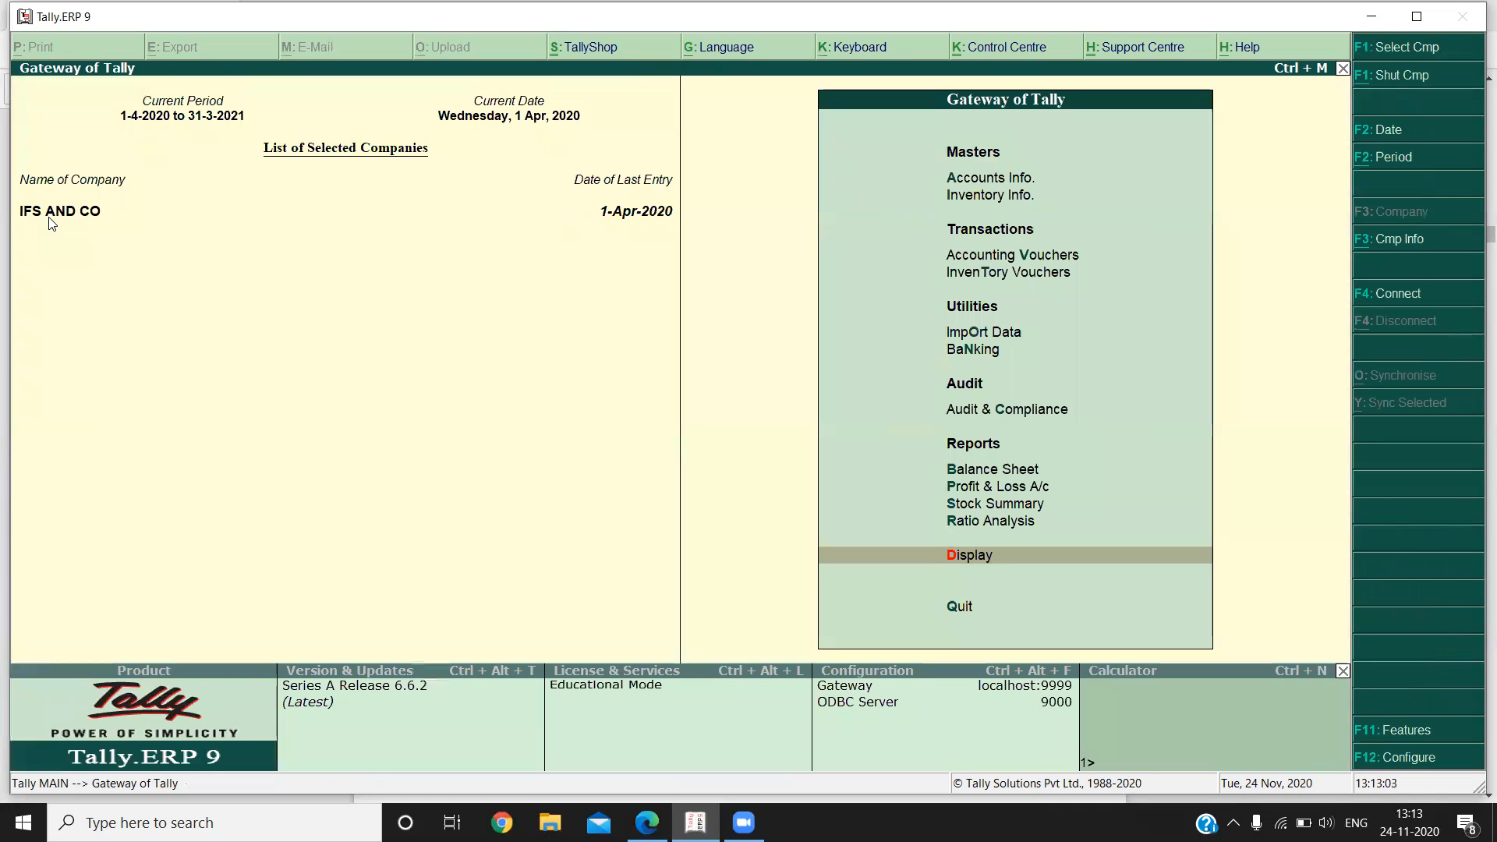